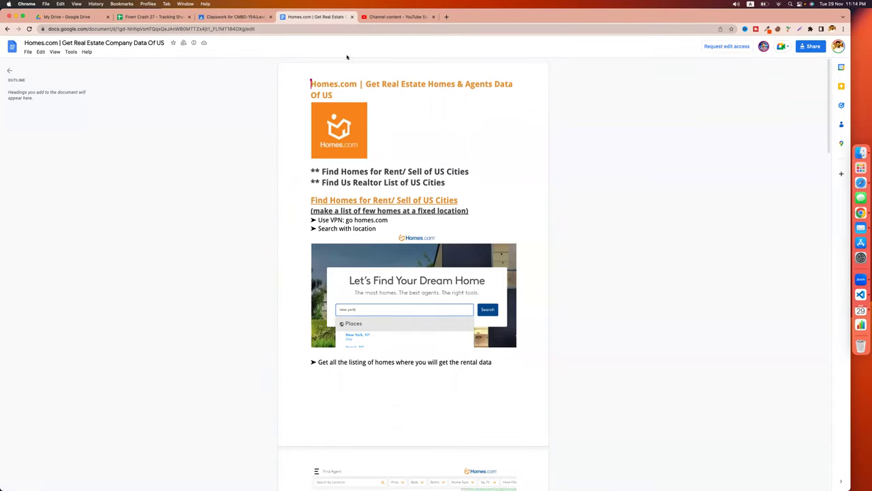
Load homes.com in a new tab beside the Google Docs guide, then show the guide again.
left_click_drag(349, 89, 347, 94)
left_click_drag(359, 84, 311, 84)
left_click(288, 84)
key("super+t")
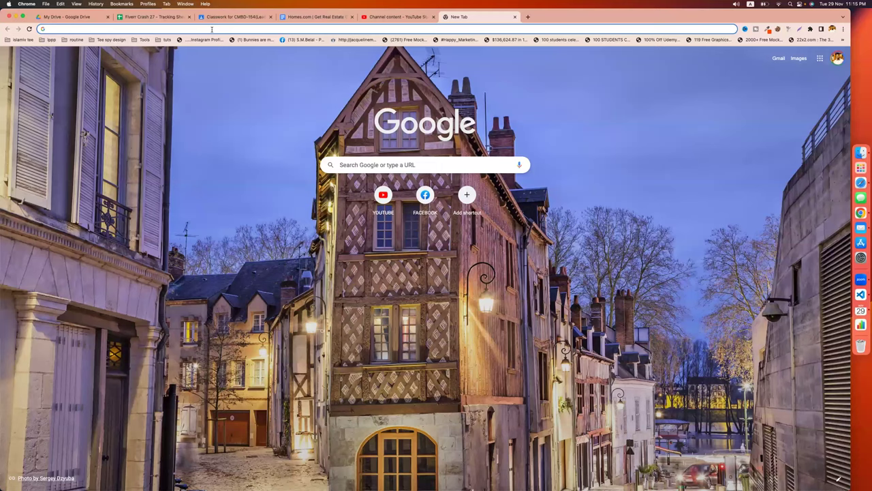
type("homes")
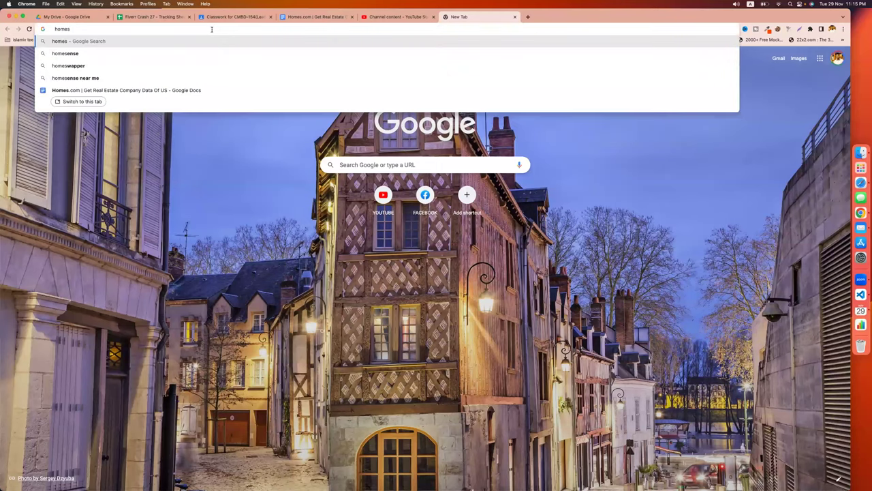
type(".com")
key("Return")
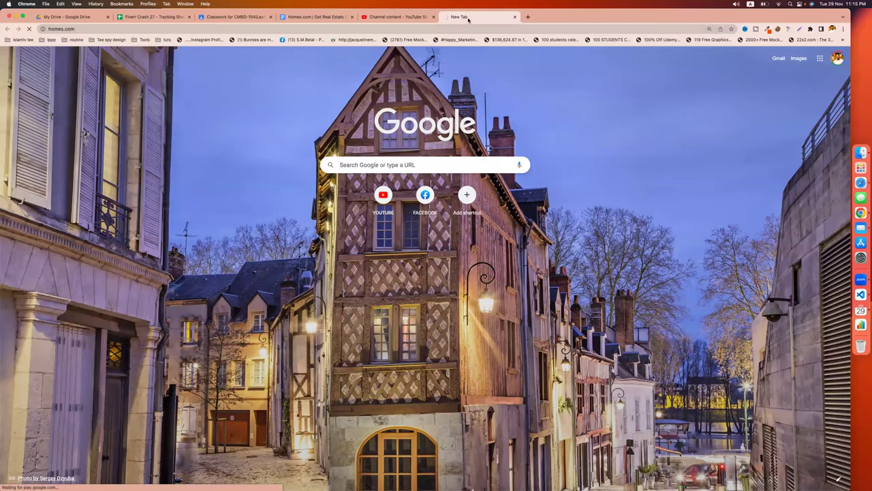
left_click_drag(404, 19, 404, 18)
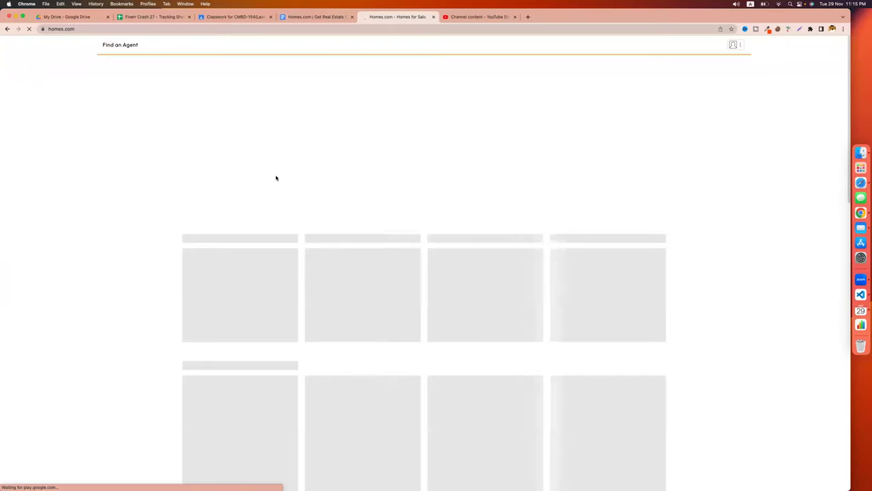
left_click(321, 16)
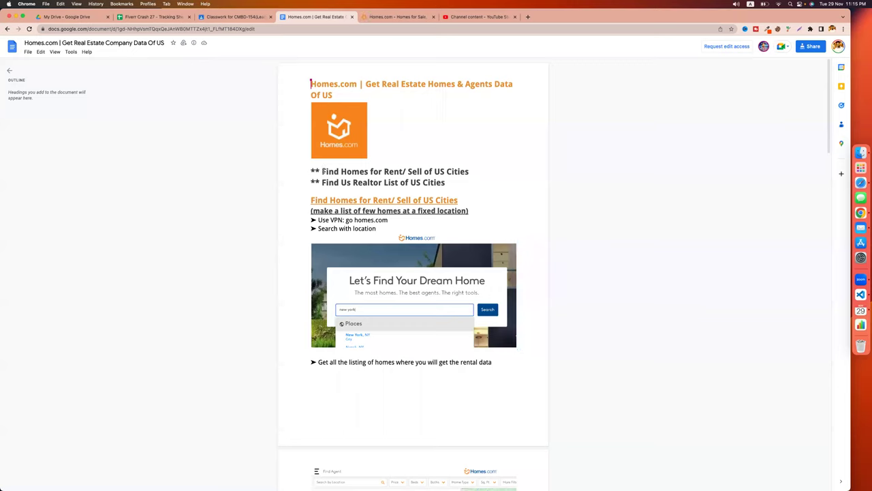
Highlight the 'Find Homes for Rent' and 'Find Us Realtor List' lines, then start a blank tab.
left_click_drag(322, 171, 493, 170)
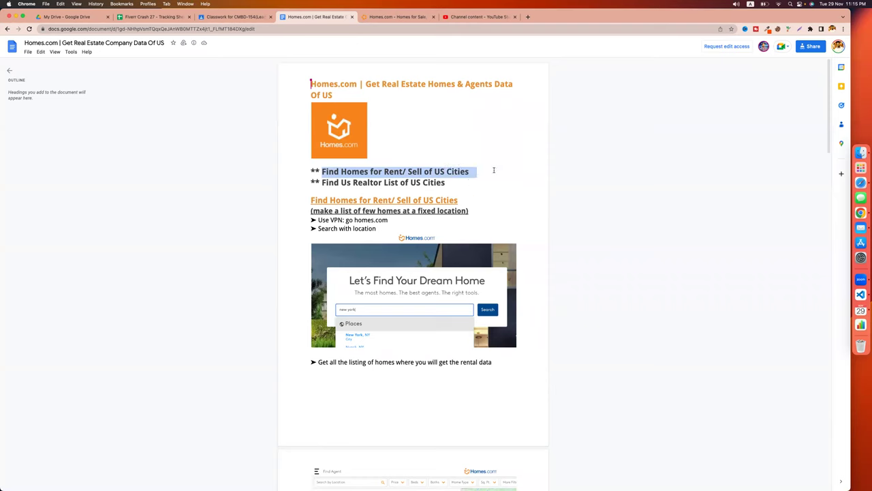
left_click_drag(321, 182, 447, 182)
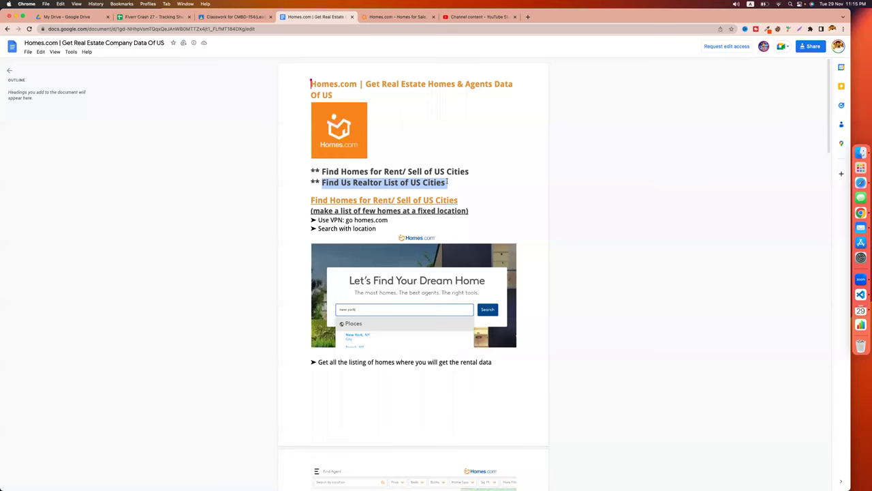
left_click(528, 17)
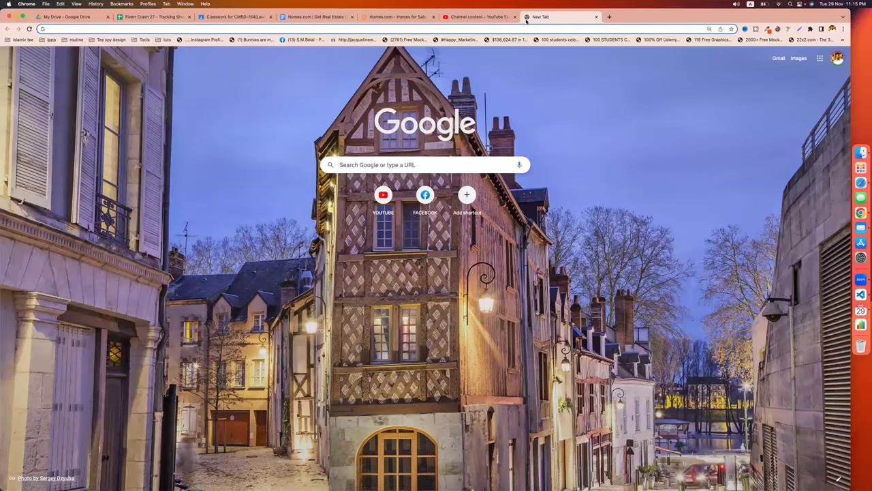
Search 'us city', then 'brooklyne lane', glancing at its map results before going back.
type("us city")
key("Return")
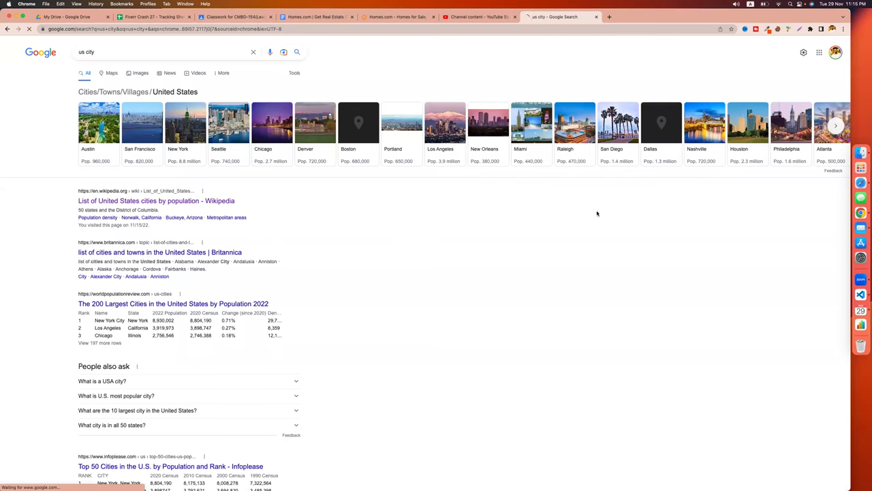
left_click(171, 54)
key("super+a")
type("brooklyne")
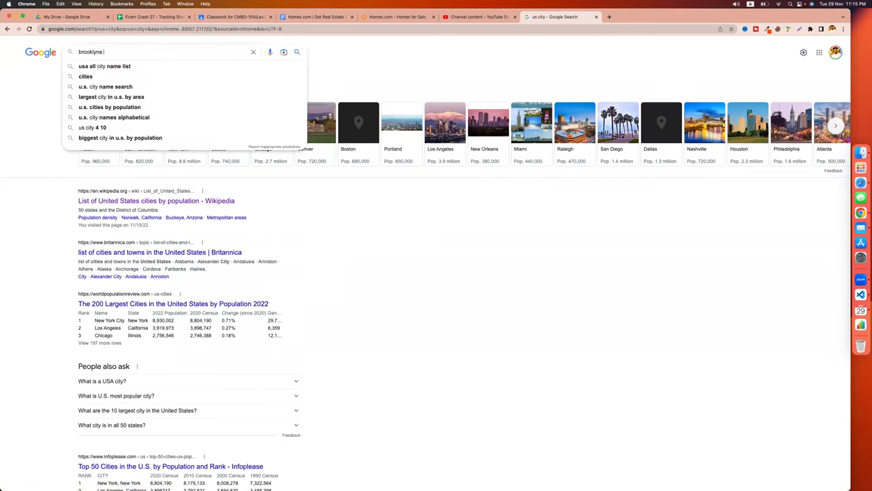
type(" lane")
key("Return")
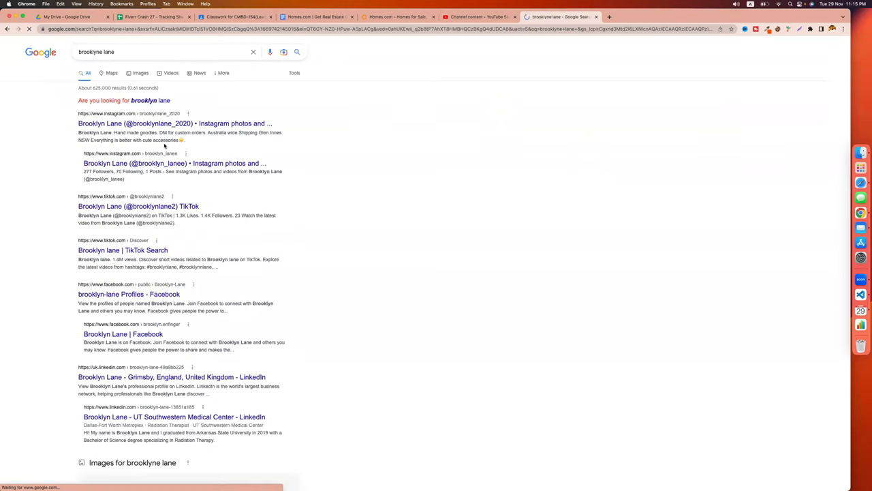
left_click(107, 72)
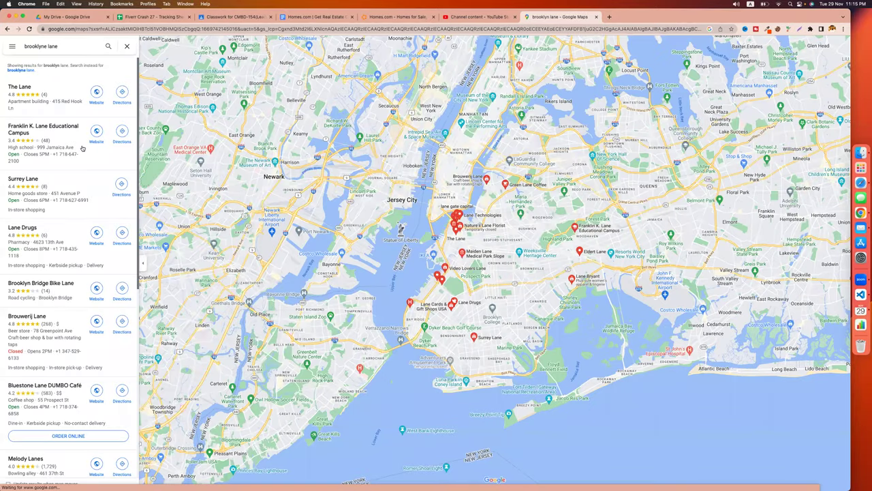
key("super+bracketleft")
Replace the query with a search for 'roofing city'.
key("super+a")
type("us")
key("super+a")
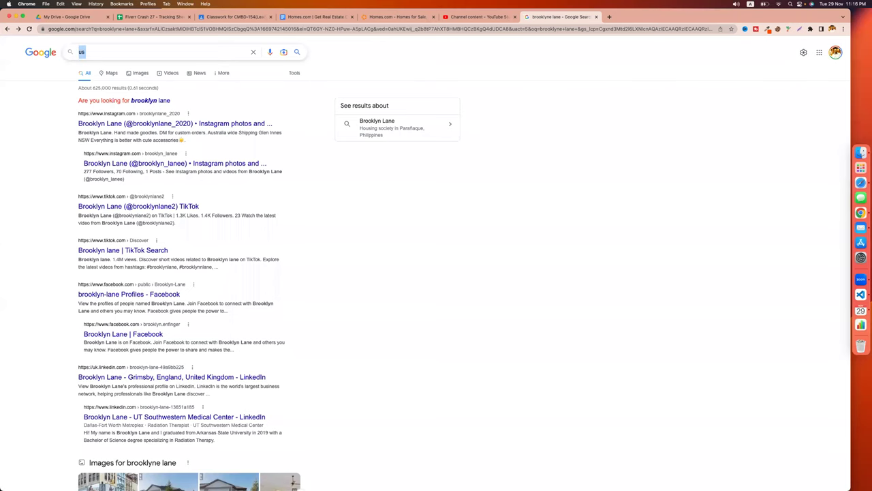
type("roofing city")
key("Return")
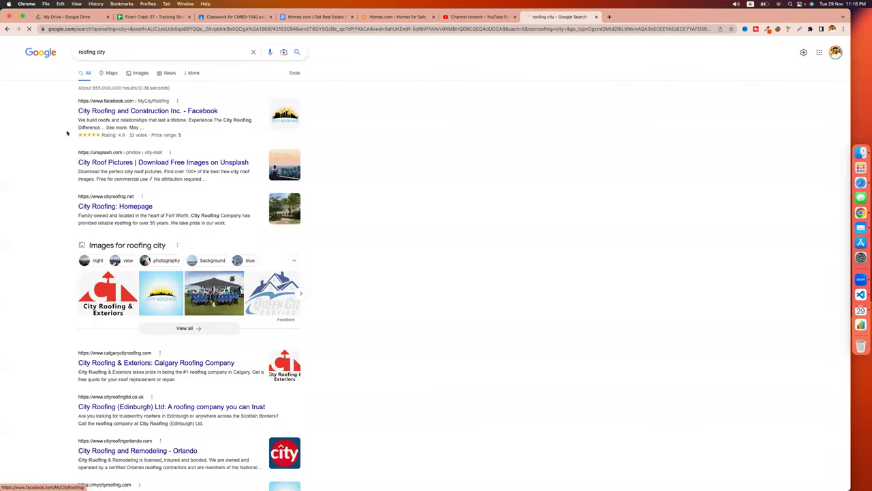
Refine the query to 'roofing services in usa' and scroll to the local business list.
left_click(92, 53)
double_click(100, 53)
type("s")
type("se")
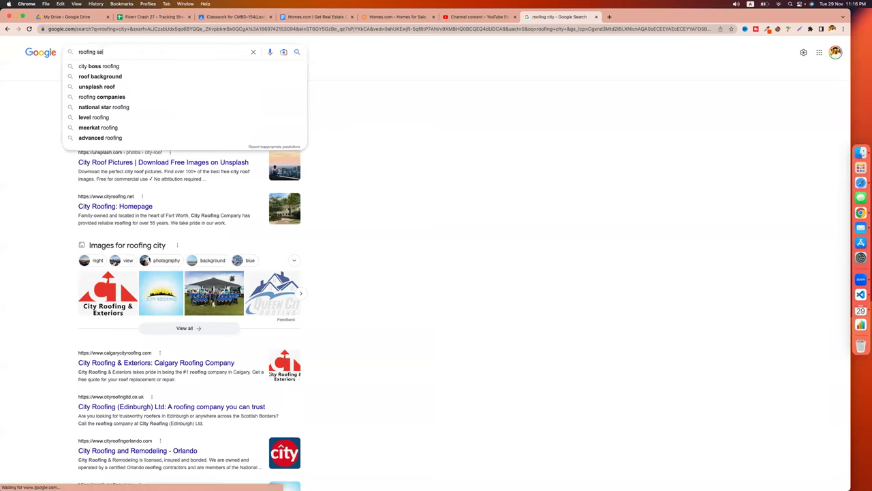
type("rvices")
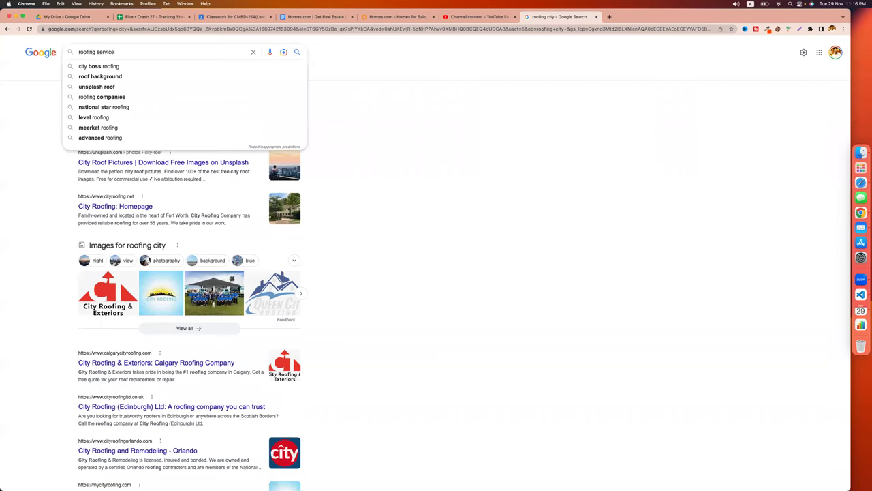
key("Return")
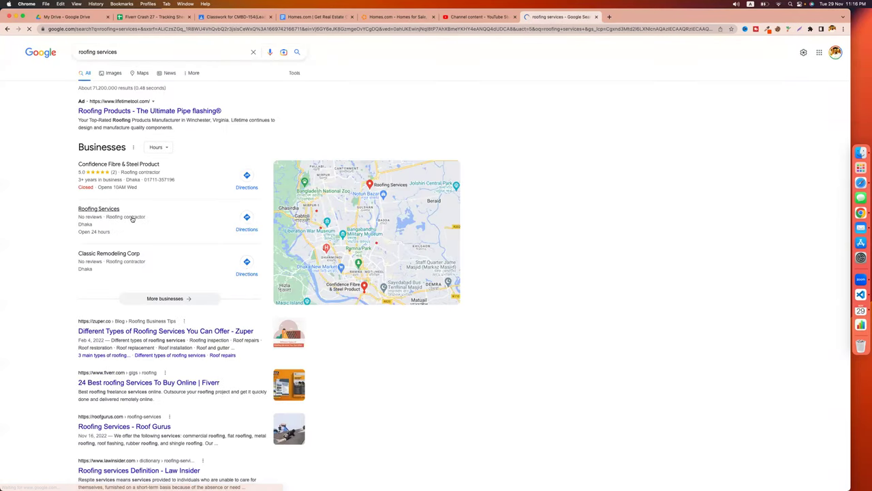
left_click(126, 52)
type("in usa")
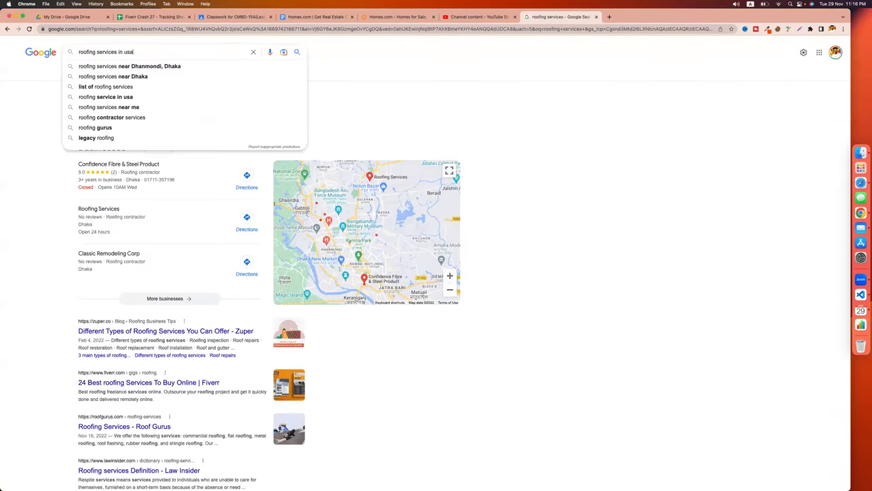
key("Return")
scroll(95, 167, "down", 5)
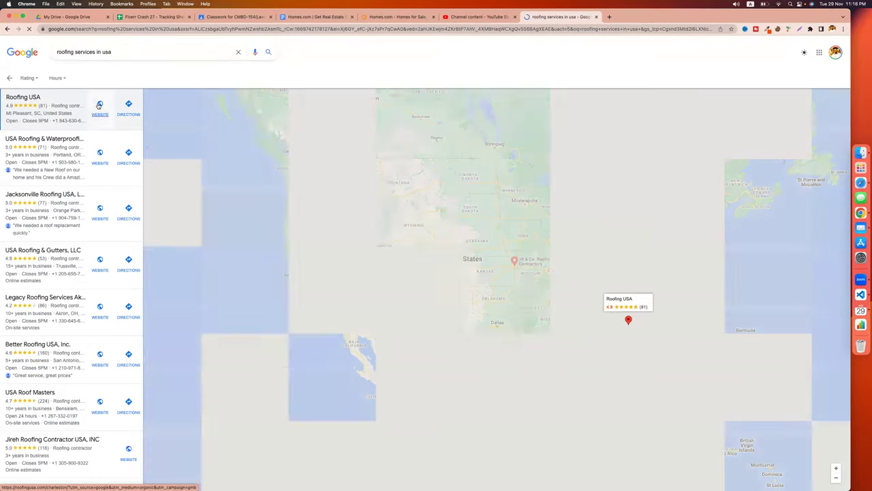
Open the Roofing USA website and scroll through its Charleston roofing page.
left_click(99, 105)
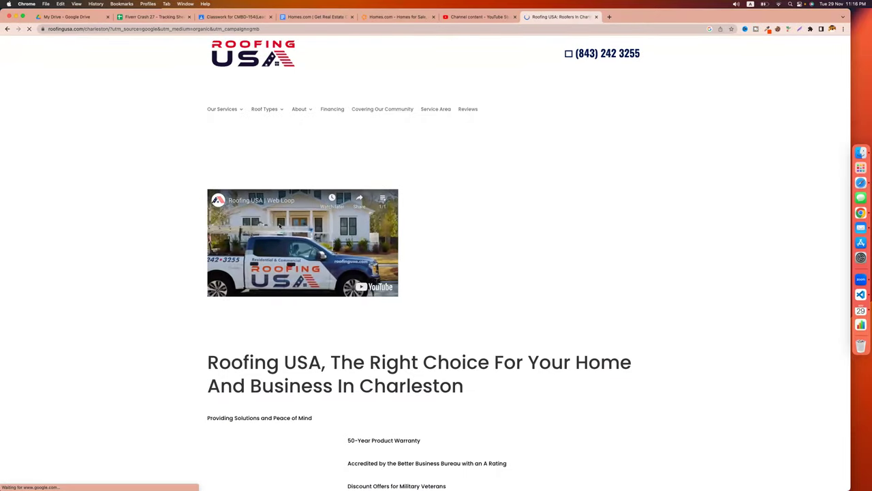
scroll(542, 262, "down", 20)
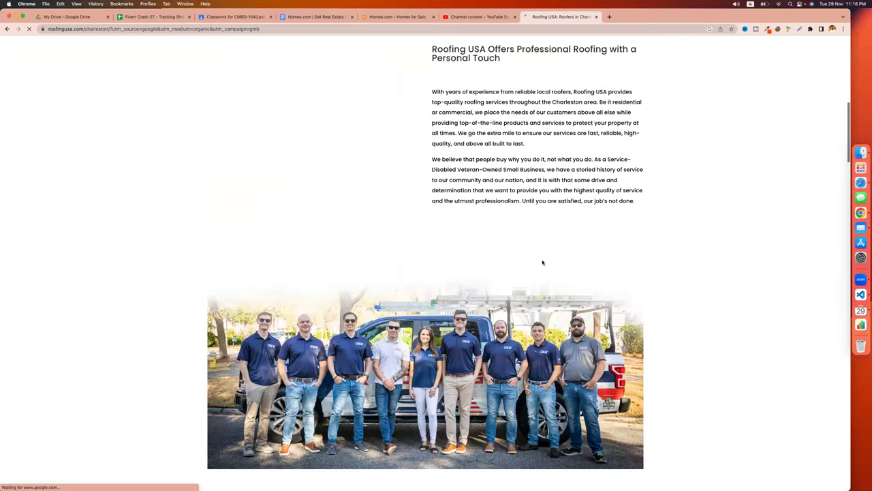
scroll(542, 263, "up", 10)
scroll(542, 263, "down", 5)
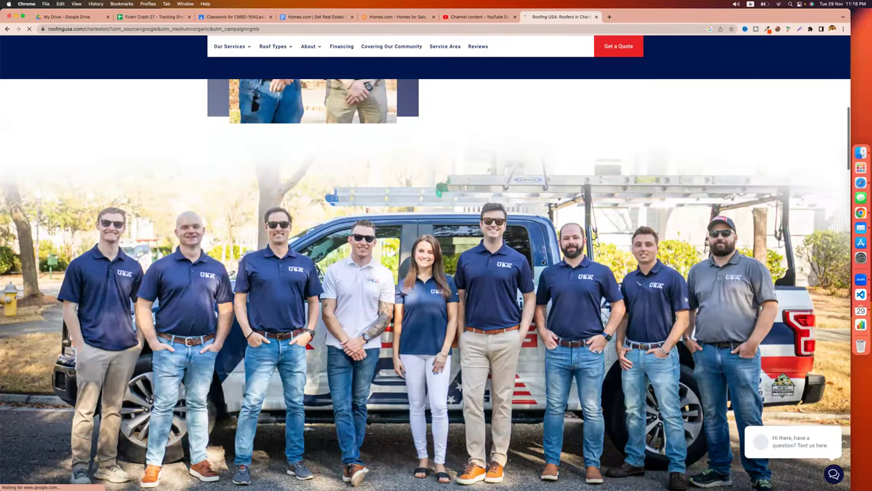
scroll(542, 263, "down", 7)
scroll(543, 261, "up", 1)
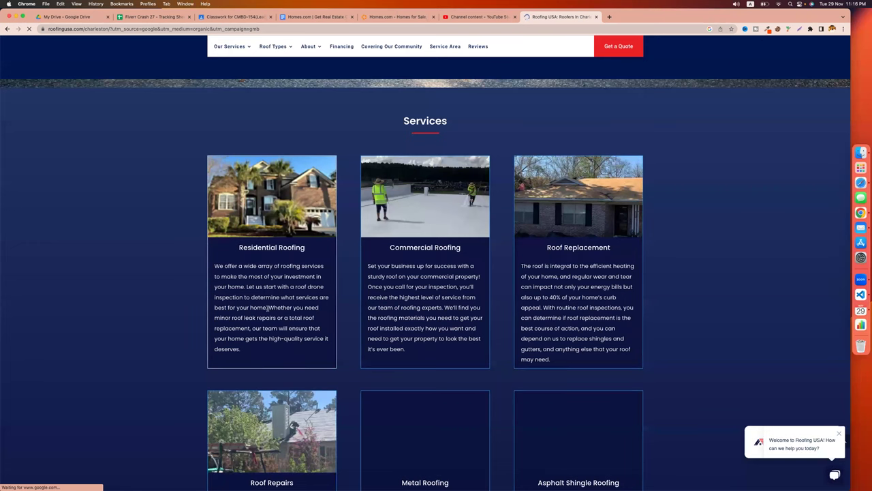
scroll(266, 307, "down", 2)
scroll(267, 307, "up", 2)
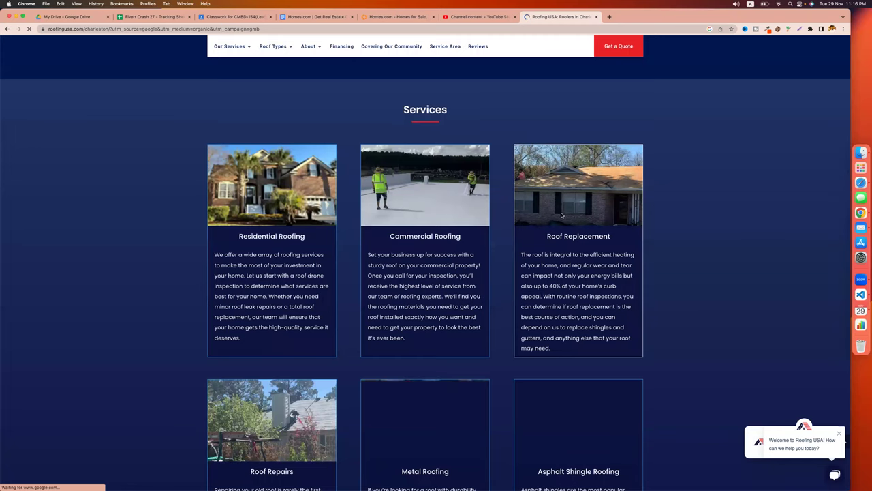
Zoom in to read the Services section, then return to the Homes.com guide.
key("super+equal")
scroll(242, 229, "up", 2)
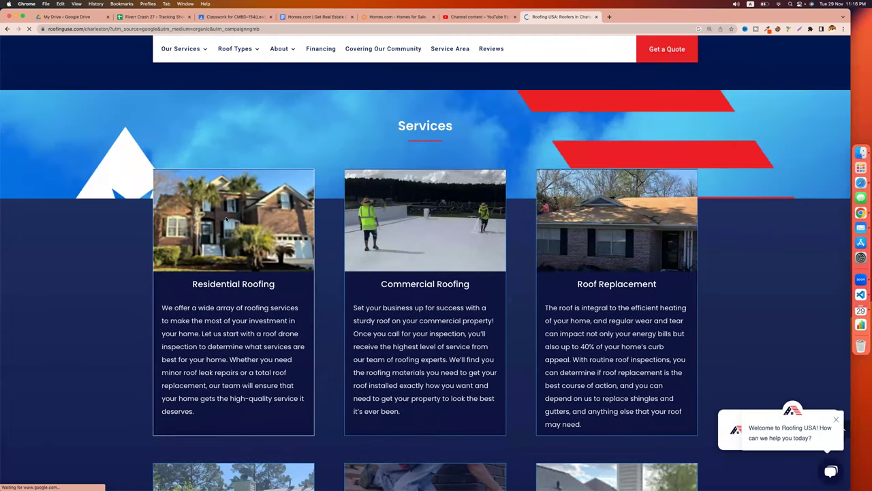
scroll(232, 219, "down", 4)
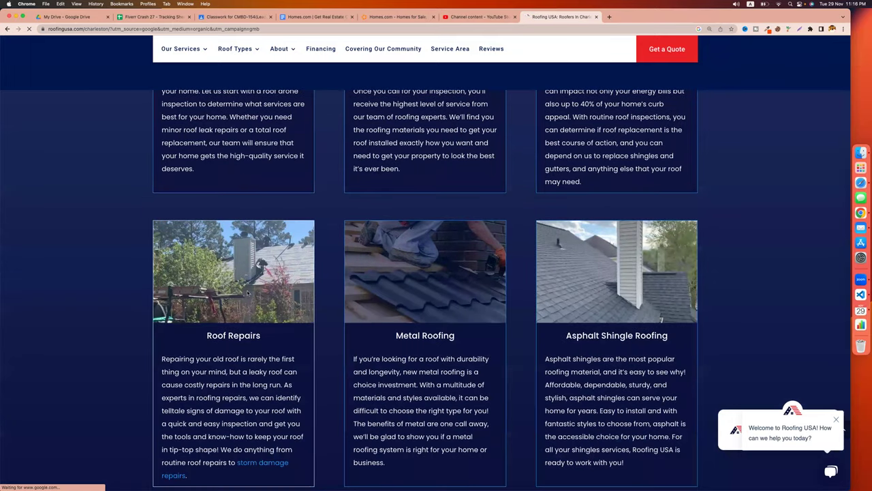
scroll(539, 262, "down", 5)
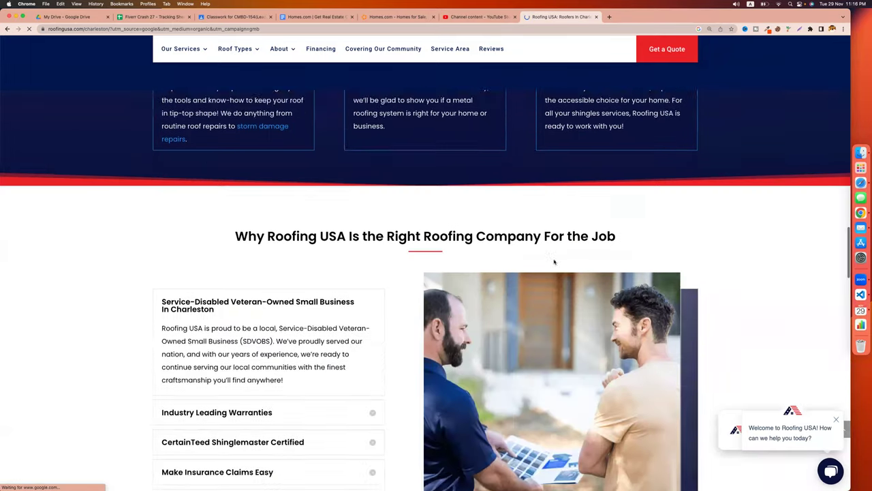
scroll(554, 261, "down", 6)
scroll(554, 262, "up", 15)
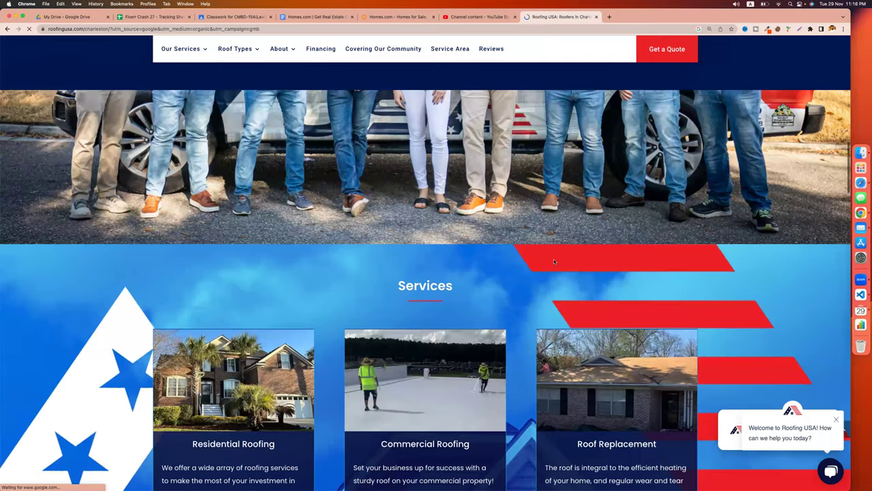
scroll(539, 262, "up", 8)
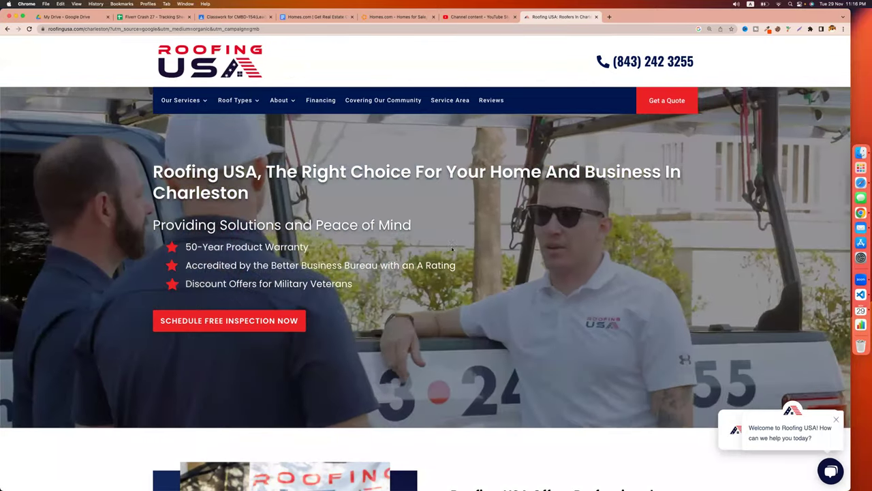
scroll(340, 334, "down", 1)
scroll(340, 334, "down", 10)
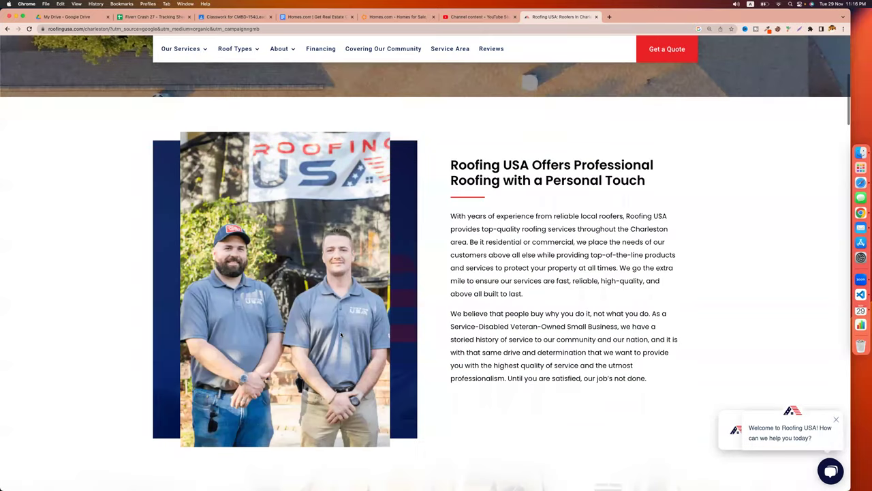
scroll(387, 122, "down", 10)
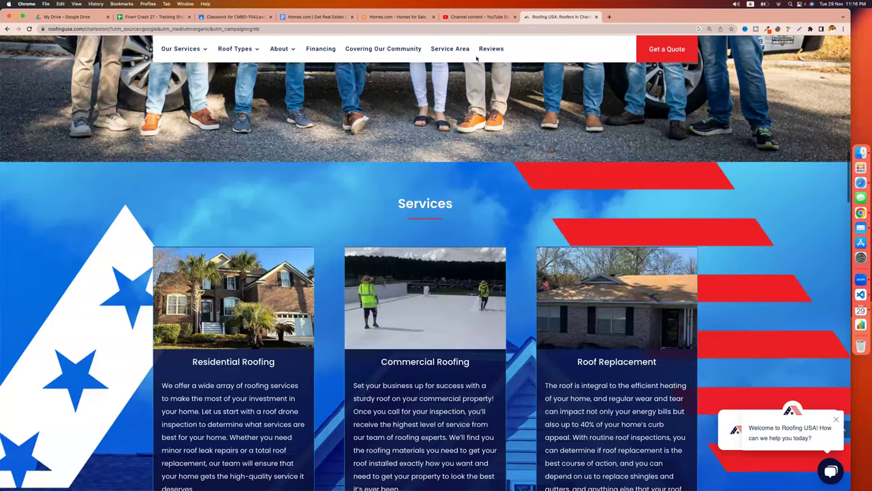
left_click(313, 16)
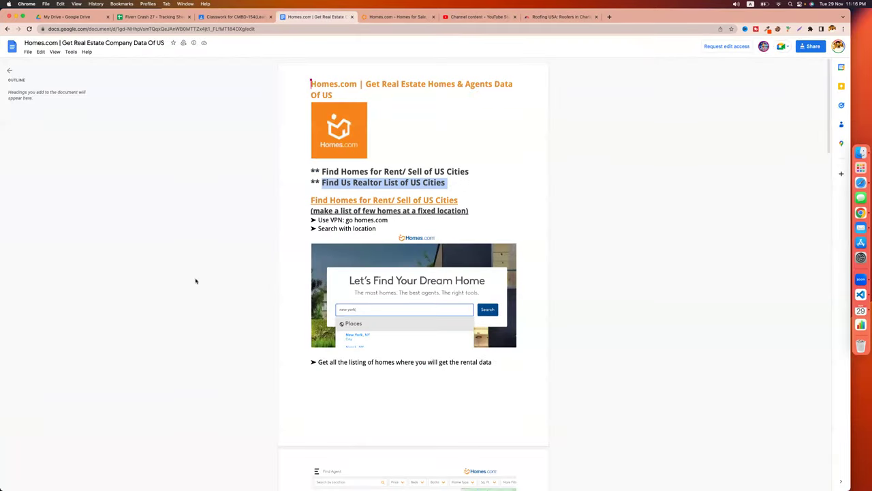
Browse the homes.com homepage's featured and Austin, TX listings, ending back at the search box.
left_click(390, 18)
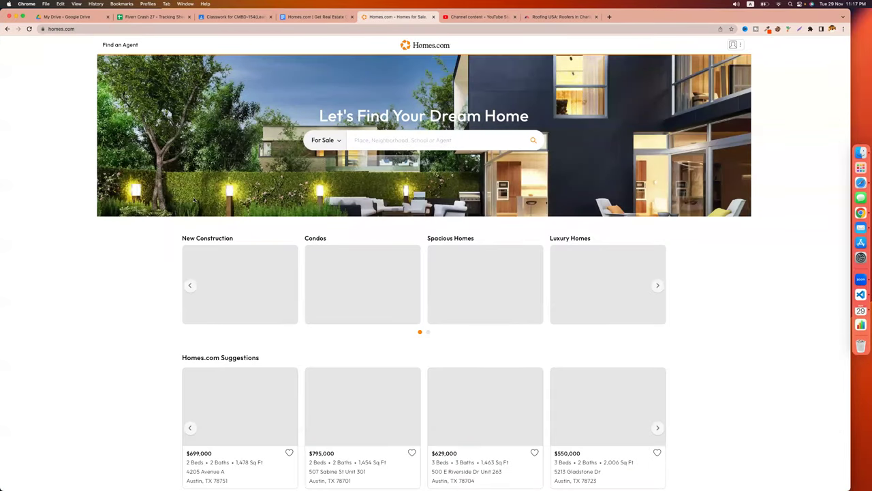
scroll(58, 400, "down", 3)
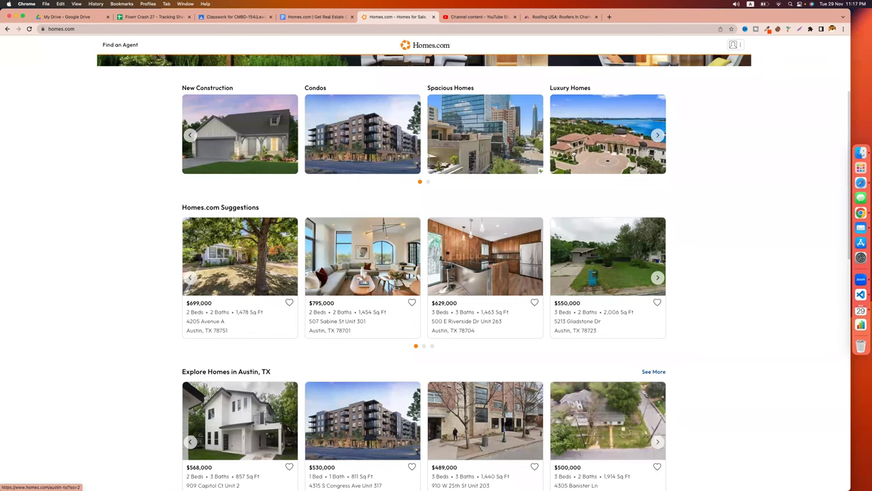
scroll(401, 196, "down", 2)
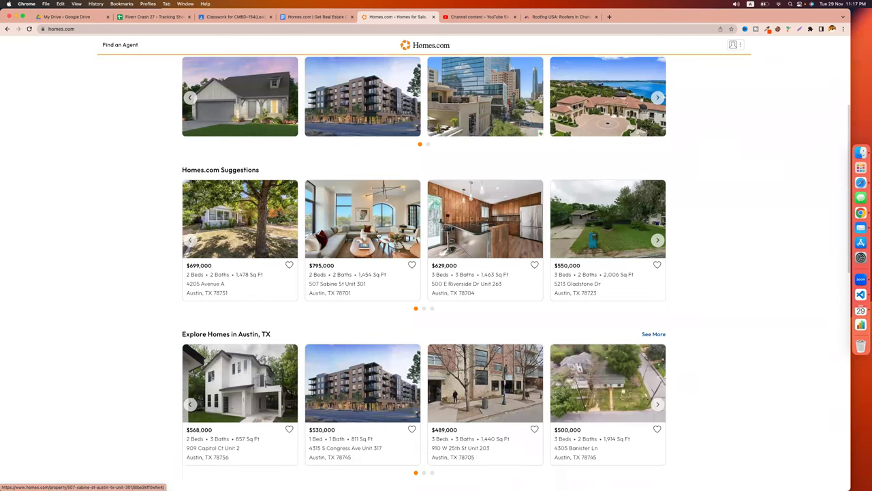
scroll(378, 234, "up", 3)
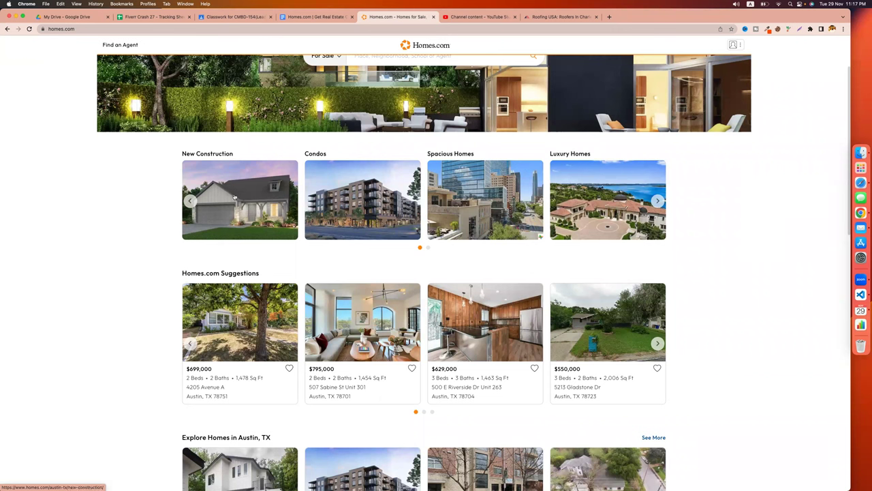
scroll(229, 221, "down", 3)
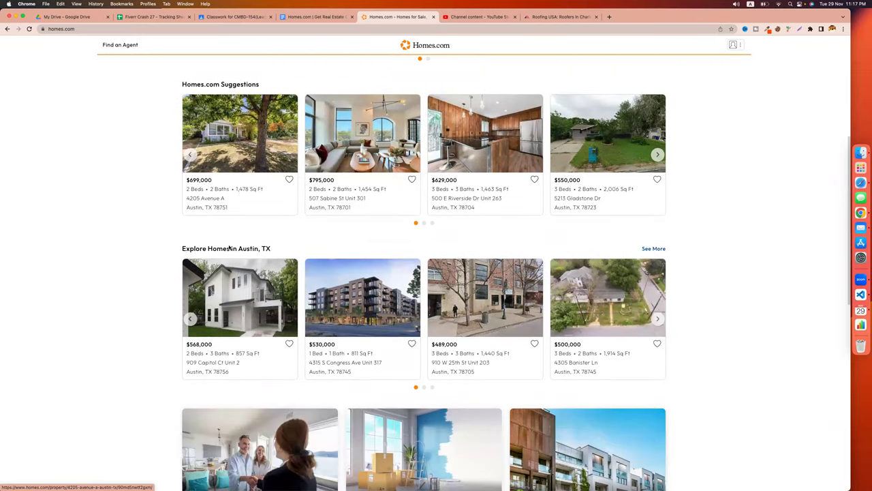
scroll(535, 312, "down", 2)
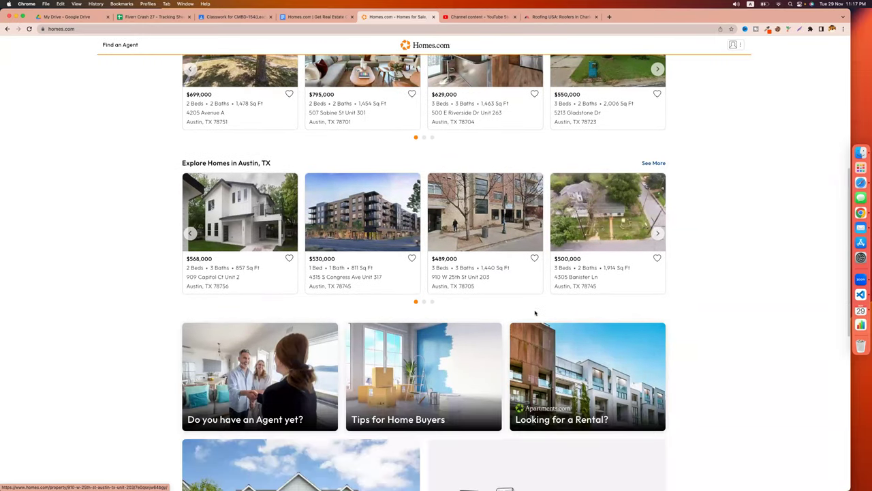
scroll(535, 312, "down", 2)
scroll(311, 362, "down", 3)
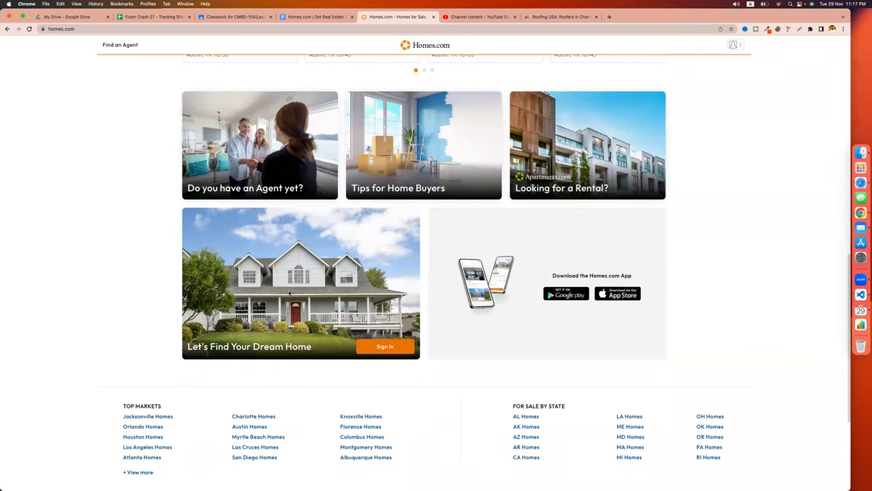
scroll(131, 202, "down", 1)
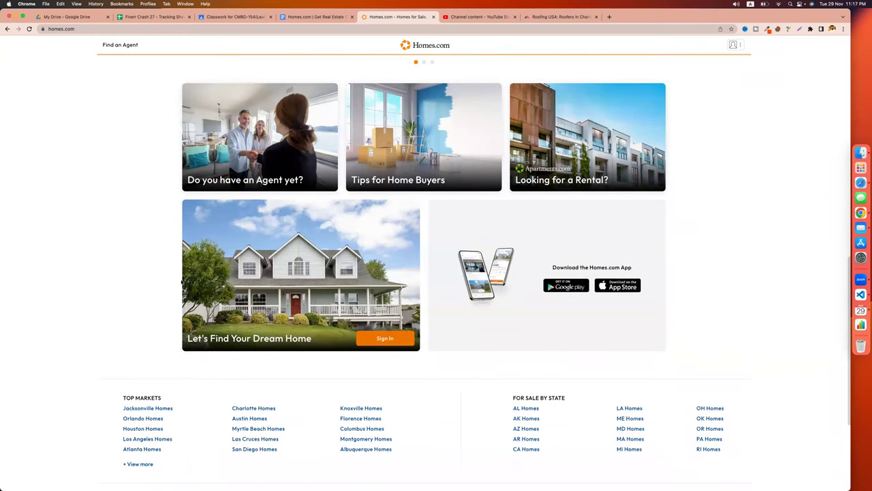
scroll(138, 220, "up", 10)
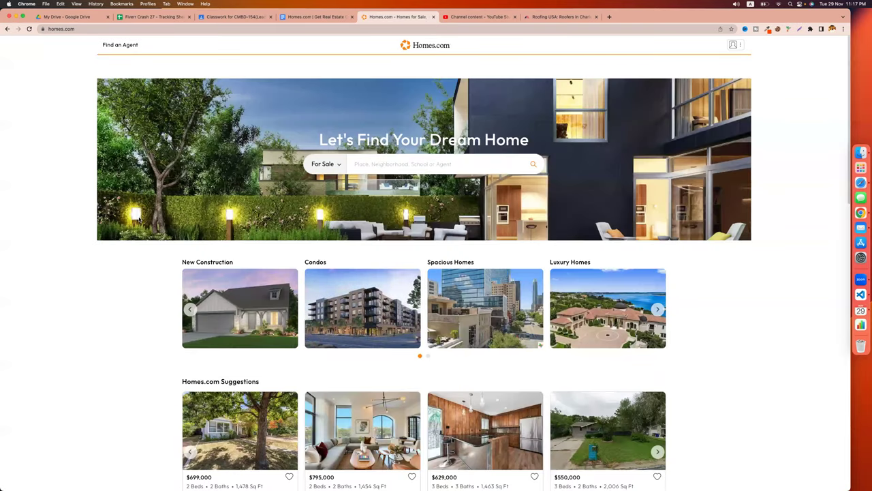
scroll(138, 219, "down", 1)
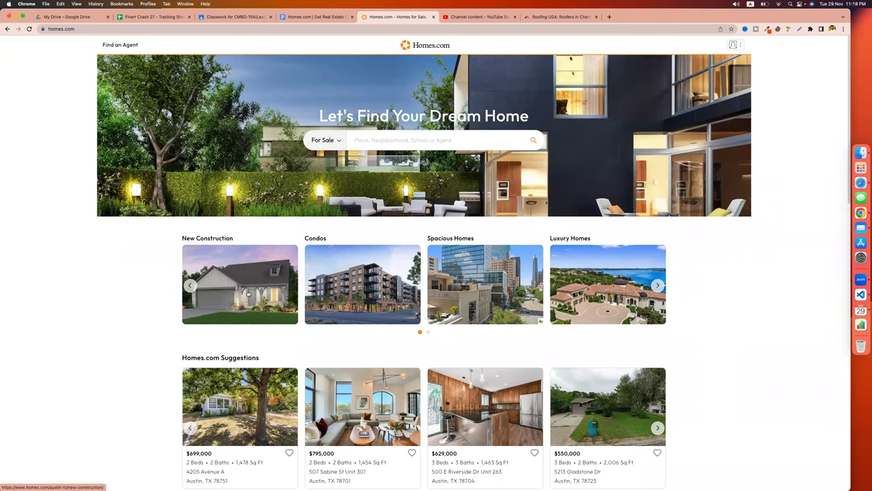
left_click(304, 16)
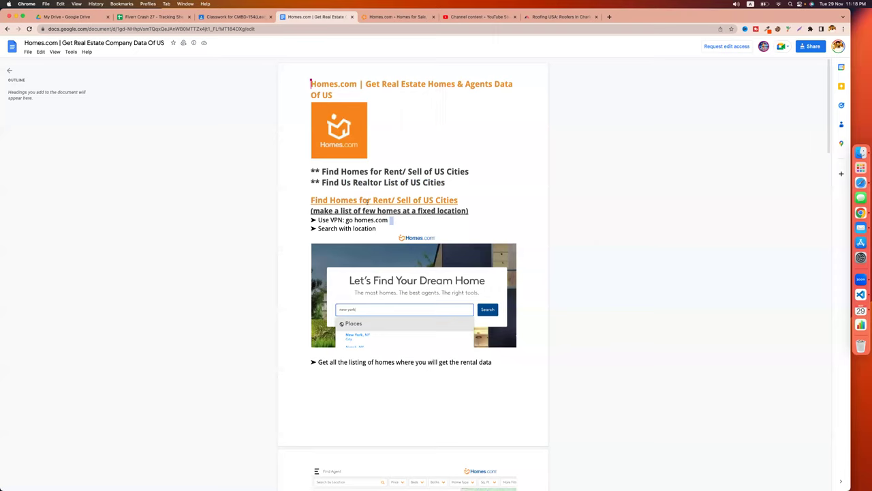
left_click_drag(353, 184, 382, 184)
left_click(398, 16)
scroll(53, 373, "down", 3)
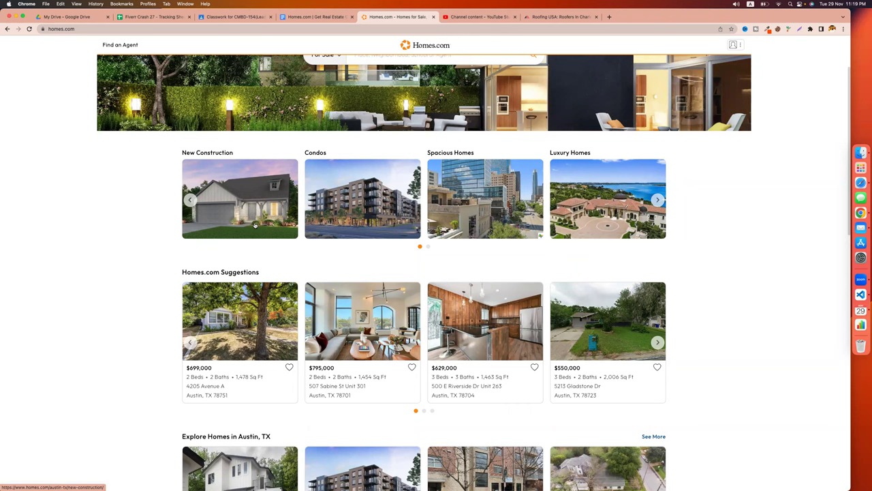
Highlight the guide's 'Find Homes for Rent/ Sell' heading, then click into homes.com's place search.
left_click(323, 20)
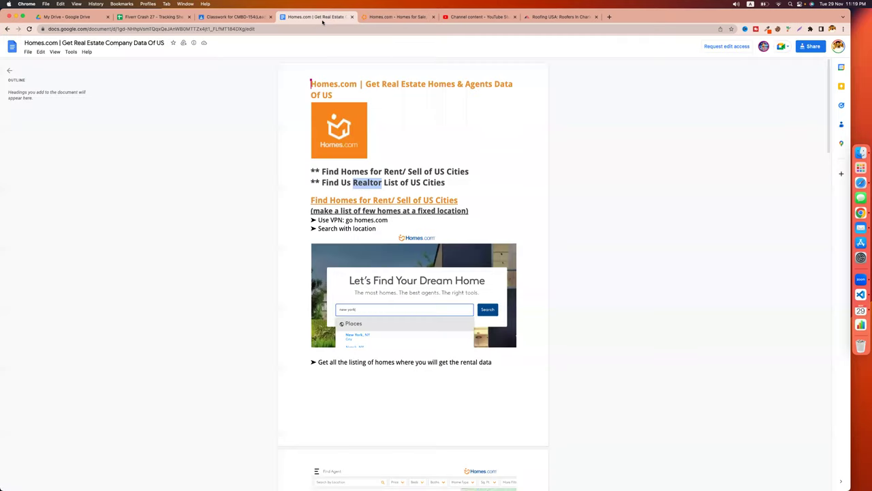
left_click(276, 183)
left_click_drag(308, 201, 411, 198)
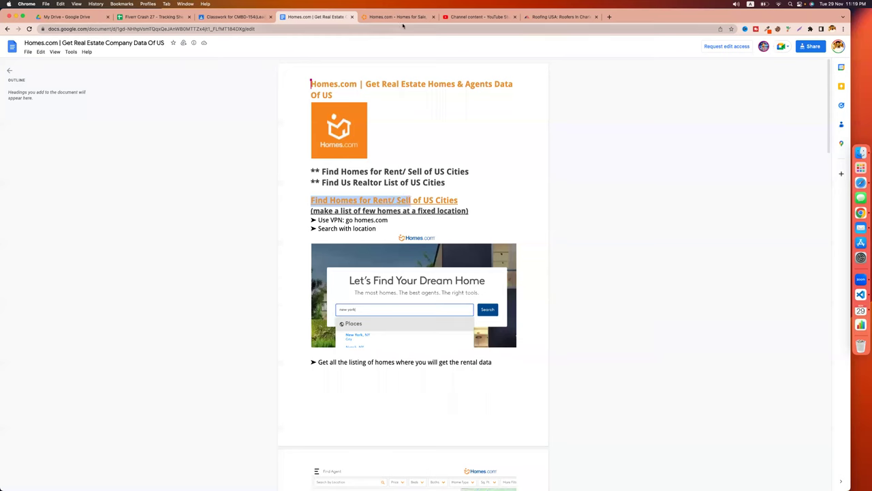
left_click(394, 21)
scroll(214, 250, "up", 3)
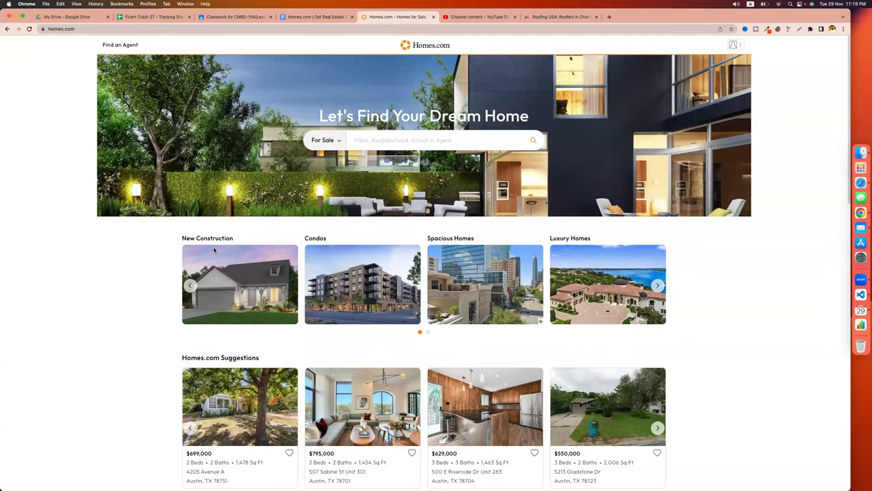
left_click(389, 141)
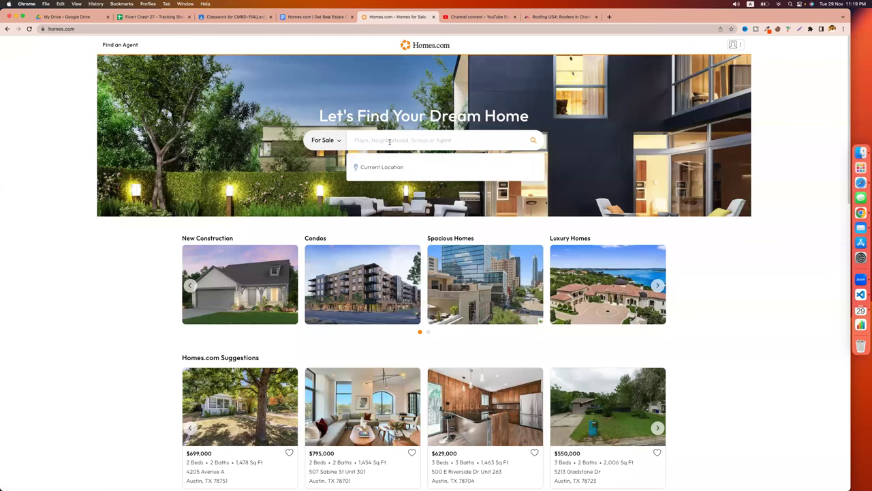
Point out the heading's Rent and Sell words and the 'go homes.com' VPN step, then return to Homes.com.
left_click(305, 17)
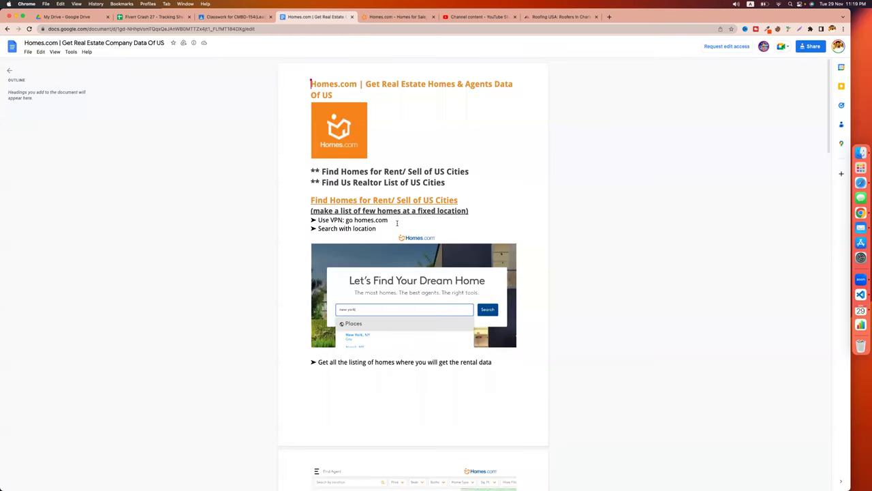
left_click_drag(321, 172, 421, 173)
double_click(394, 173)
double_click(415, 172)
scroll(398, 193, "down", 2)
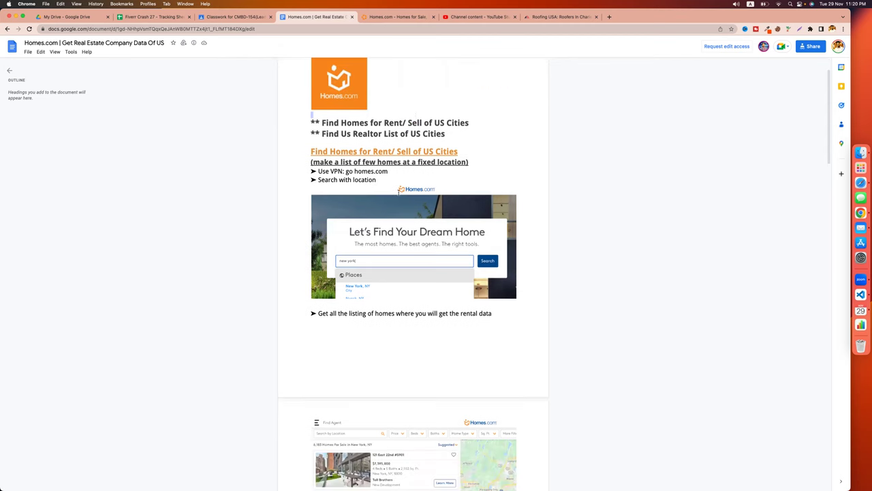
left_click_drag(353, 173, 392, 172)
left_click(332, 172)
key("ctrl+Tab")
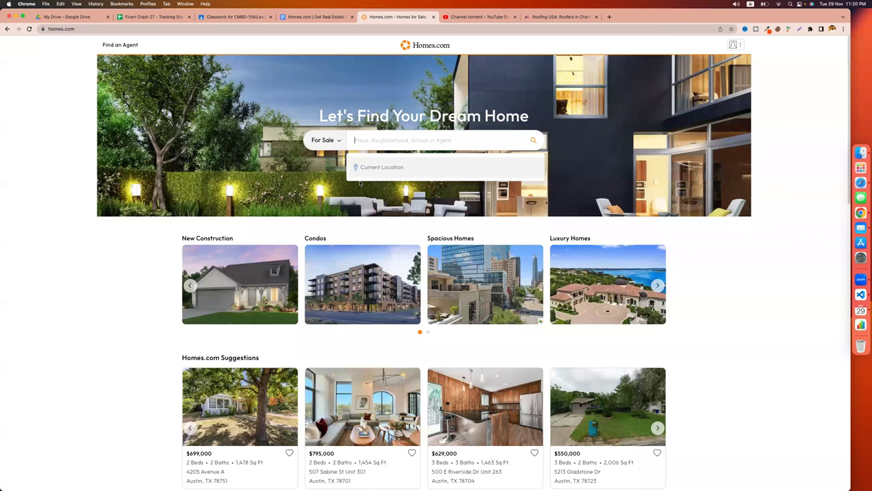
Switch the search to For Rent and choose Dallas, TX, listing 4,129 rental homes.
left_click(340, 143)
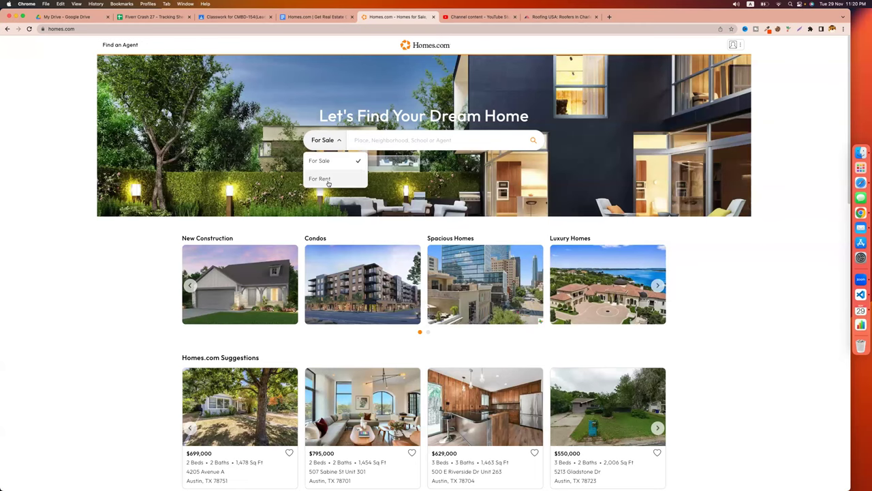
left_click(329, 181)
left_click(388, 139)
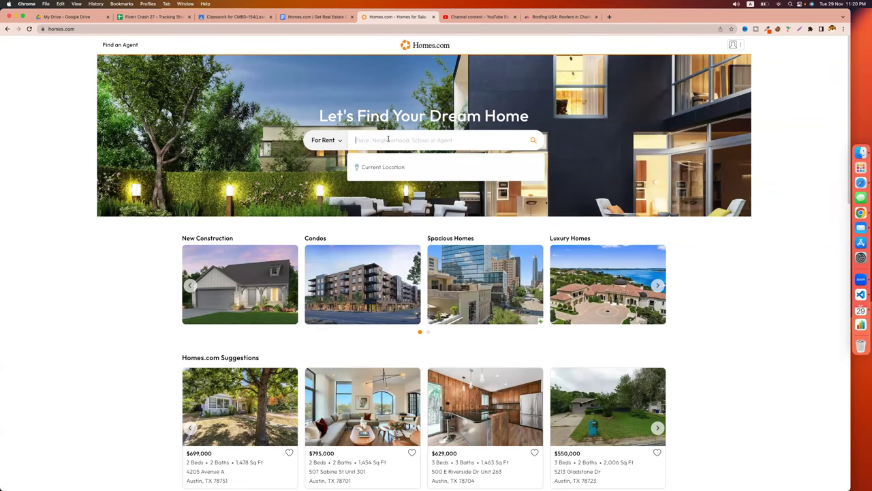
key("super+t")
type("texas c")
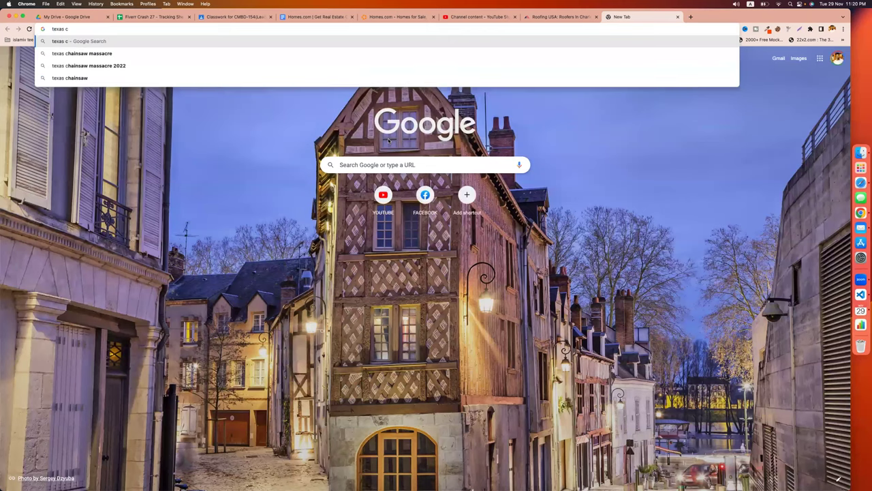
left_click(405, 15)
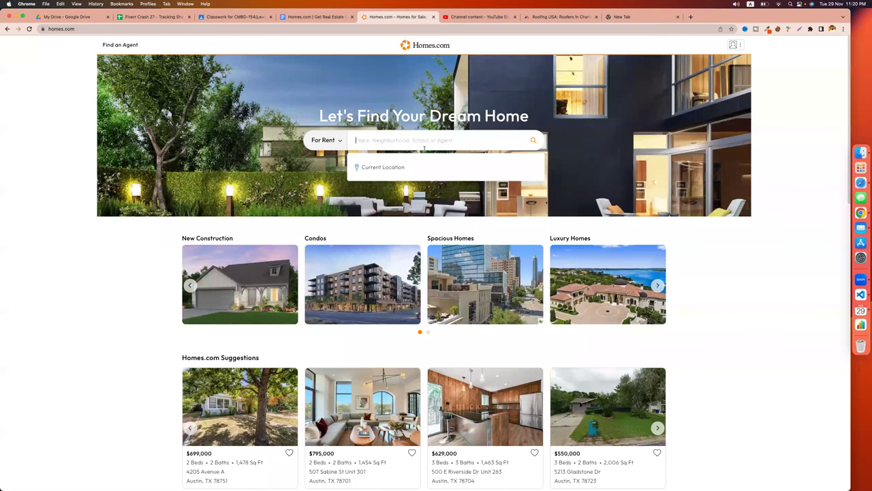
type("dallas")
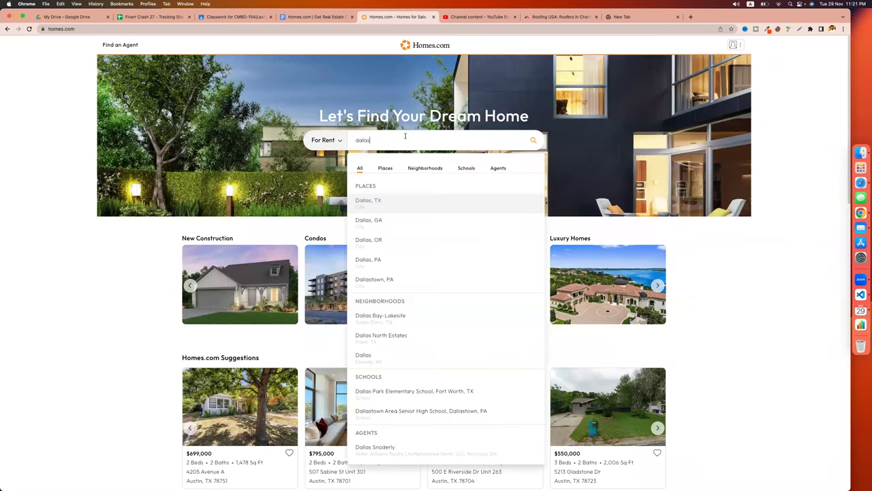
left_click(395, 205)
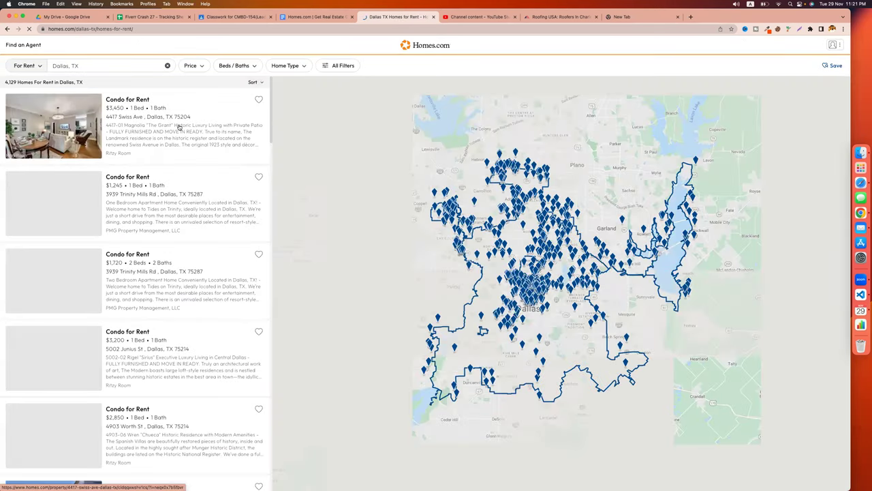
Filter the rentals to houses with 2+ beds, 2+ baths and a 750 Sq Ft minimum.
left_click(338, 66)
scroll(346, 312, "down", 3)
scroll(350, 253, "up", 3)
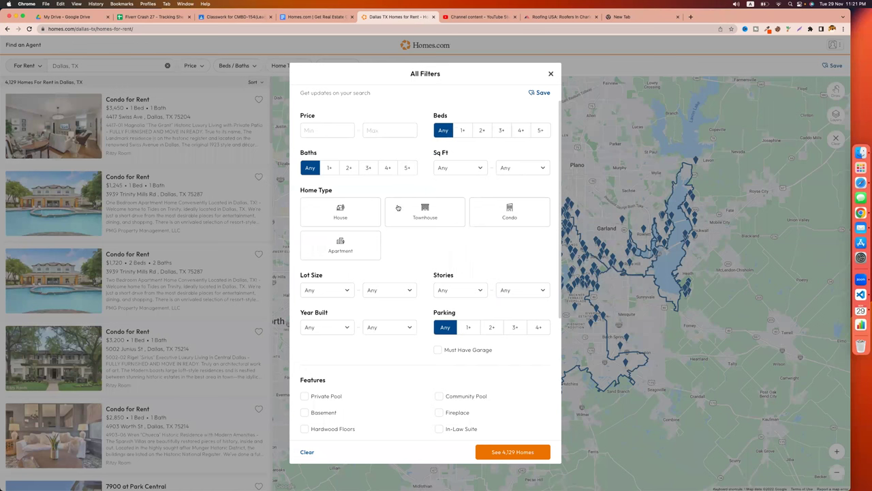
left_click(482, 131)
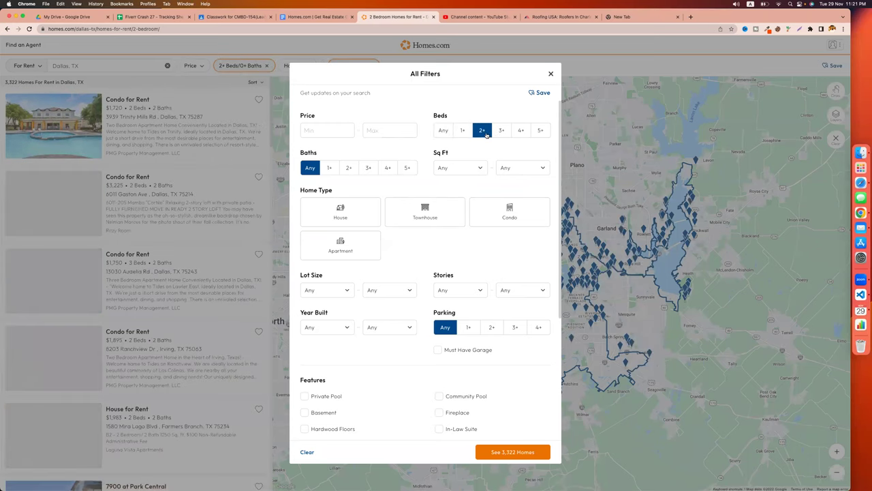
left_click(350, 168)
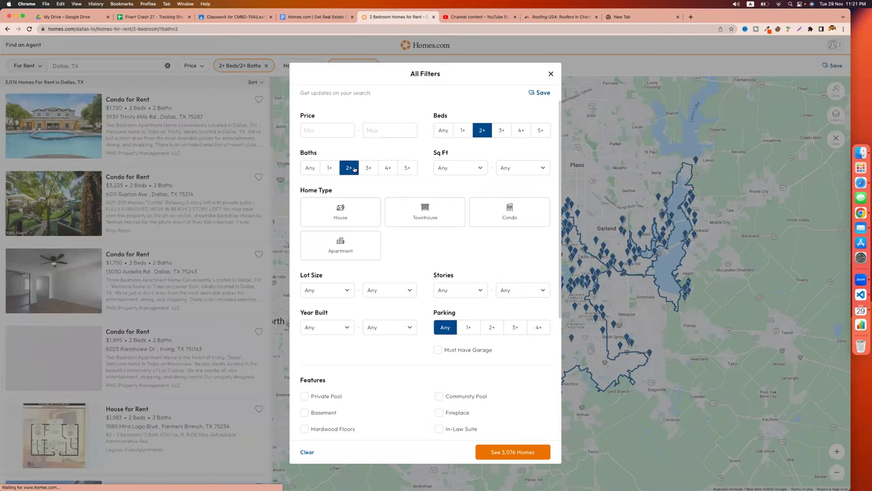
left_click(467, 169)
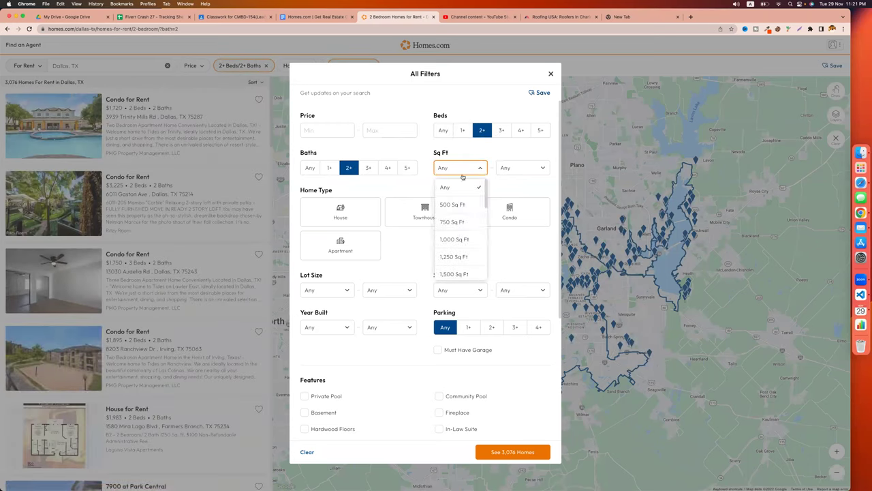
left_click(453, 222)
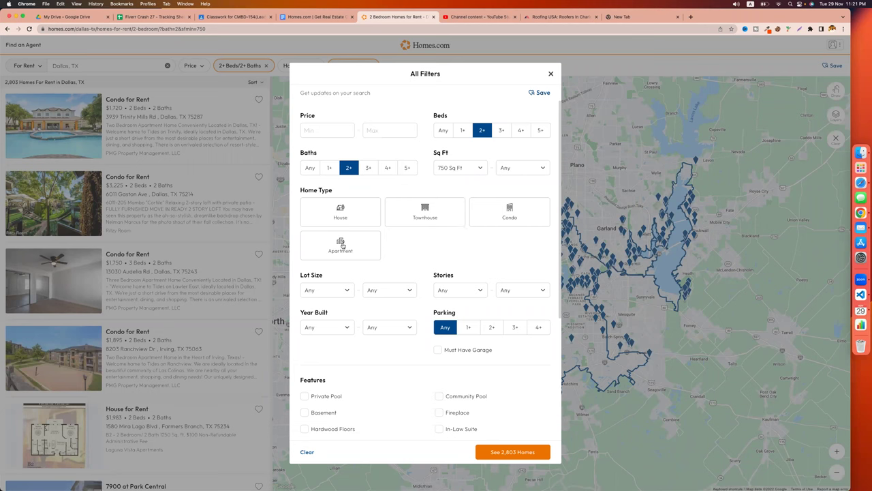
left_click(362, 217)
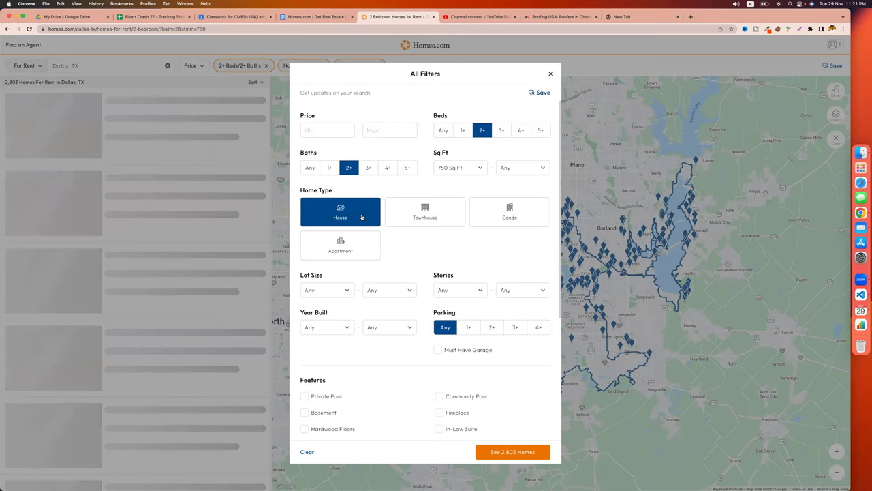
scroll(400, 244, "down", 1)
scroll(400, 244, "down", 5)
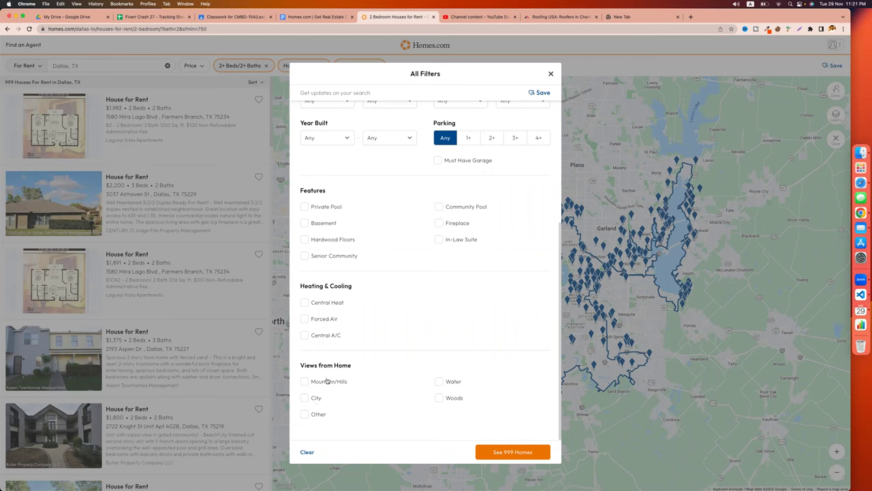
scroll(389, 307, "up", 5)
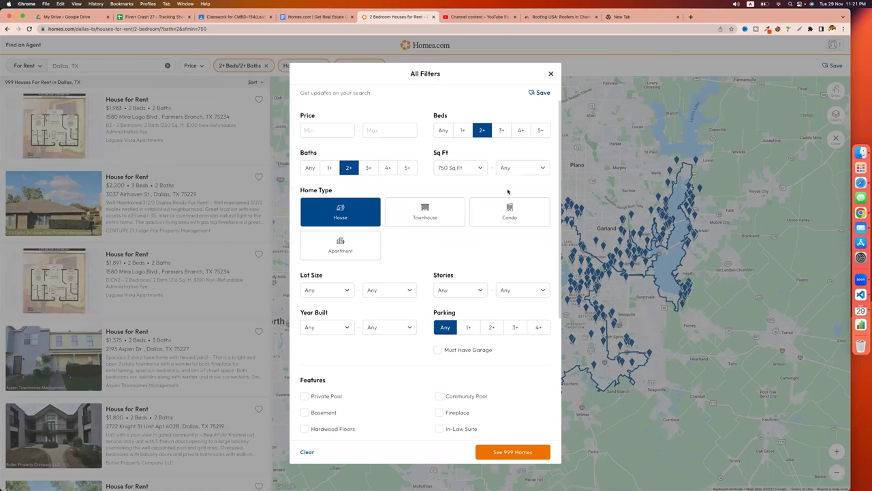
scroll(392, 344, "down", 5)
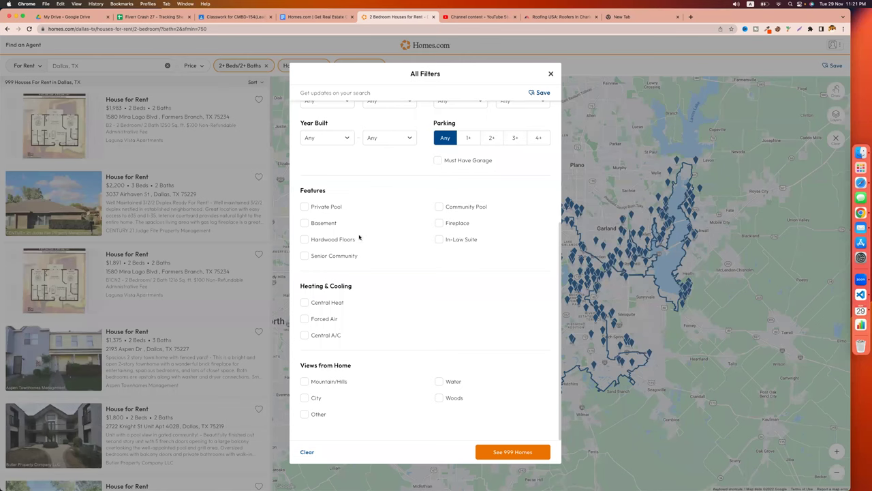
scroll(461, 341, "up", 5)
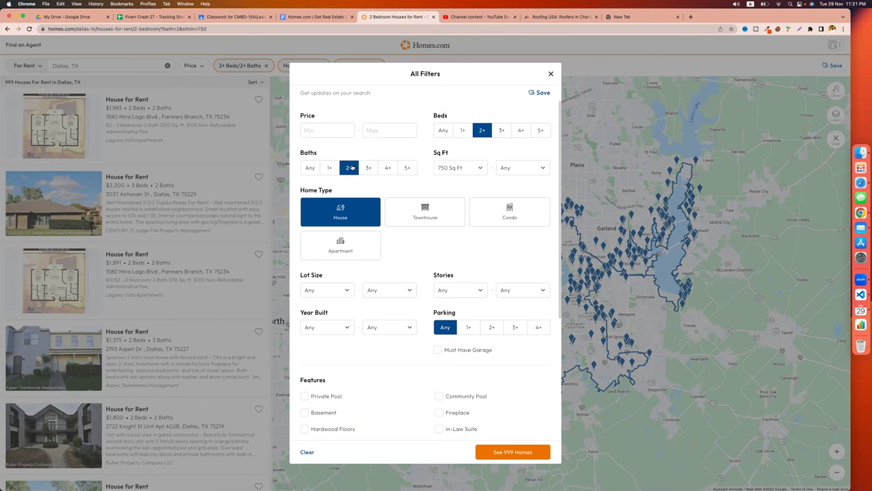
Limit rent to $1,000–$1,500 and show the 32 matching Dallas houses.
left_click(313, 132)
type("1000")
left_click(371, 110)
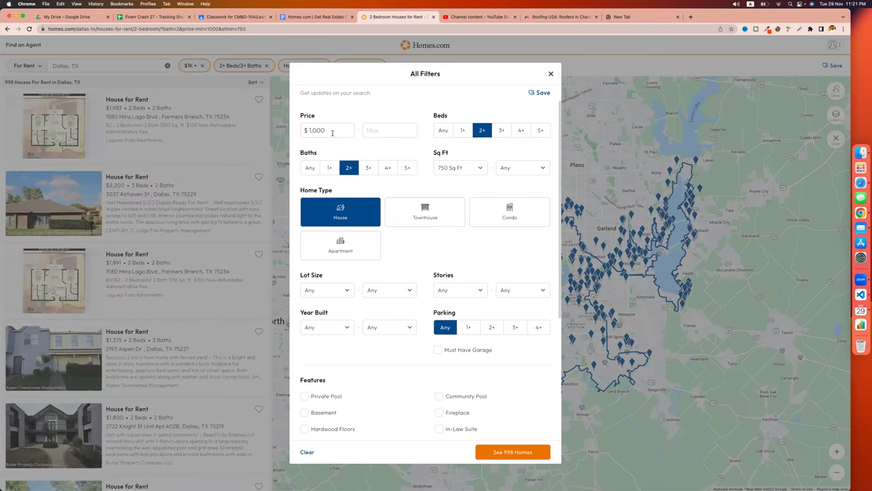
left_click(380, 128)
type("1500")
left_click(398, 111)
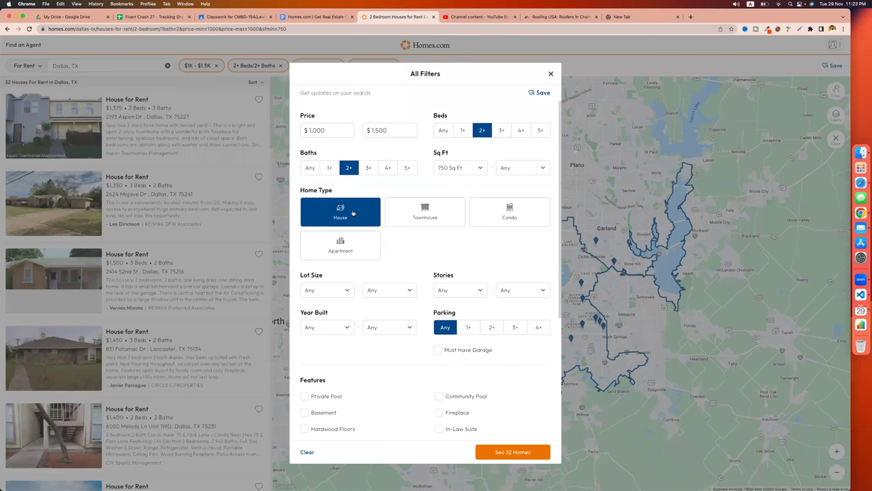
scroll(405, 261, "down", 5)
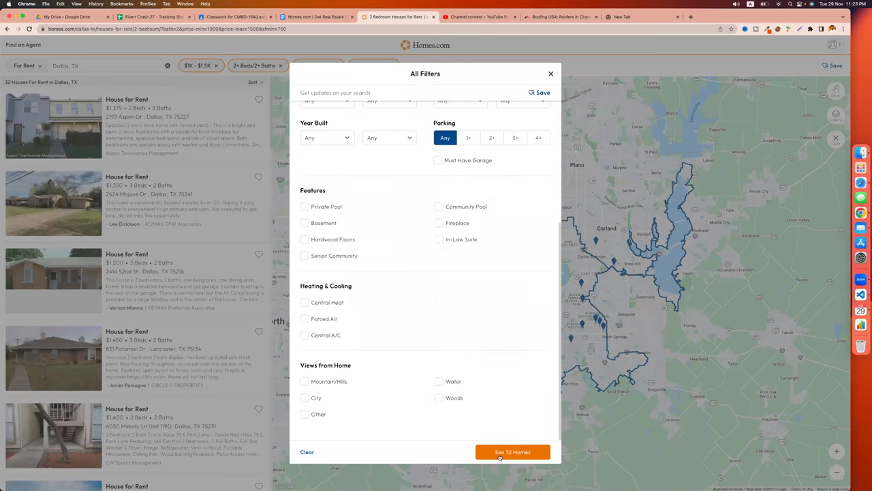
left_click(526, 452)
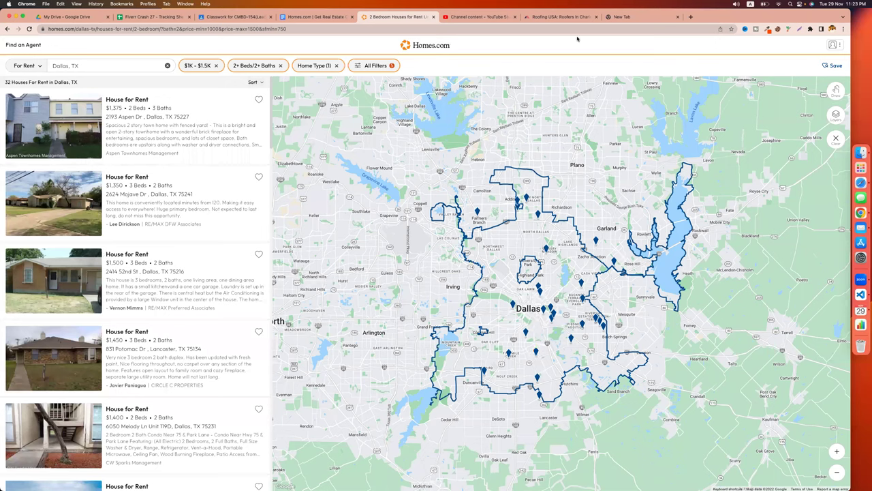
Open Google Drive in the empty tab and create a new blank Google Sheets file.
left_click(623, 17)
type("drive.google.com/drive/my-drive")
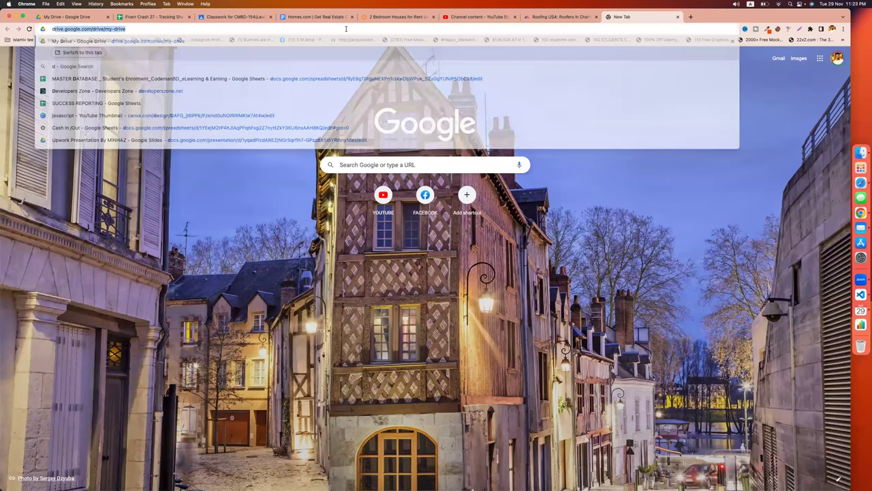
key("Return")
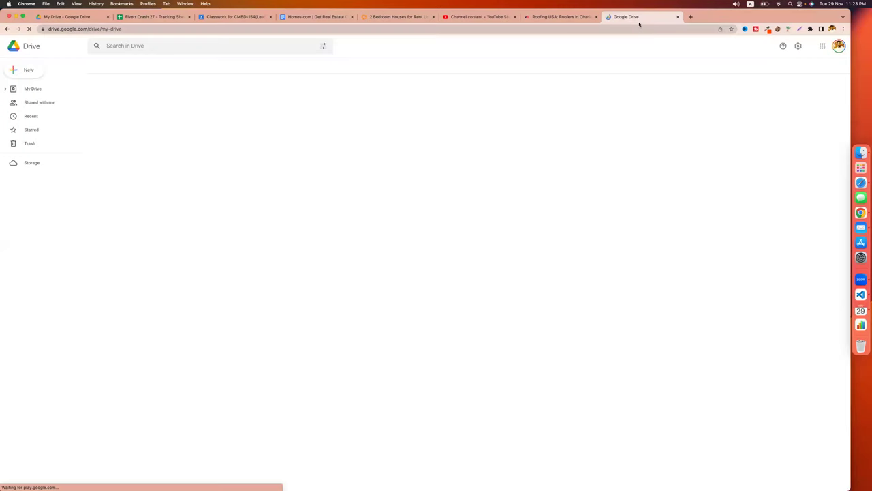
left_click_drag(629, 19, 439, 19)
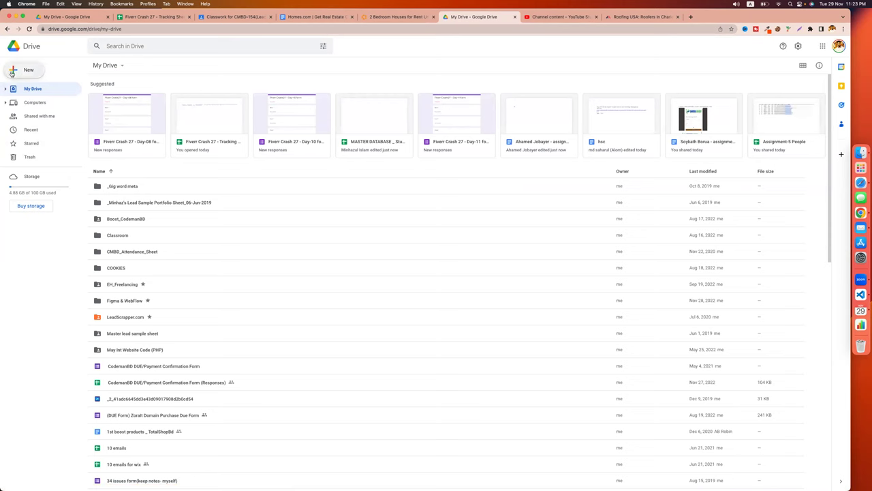
left_click(11, 71)
left_click(43, 126)
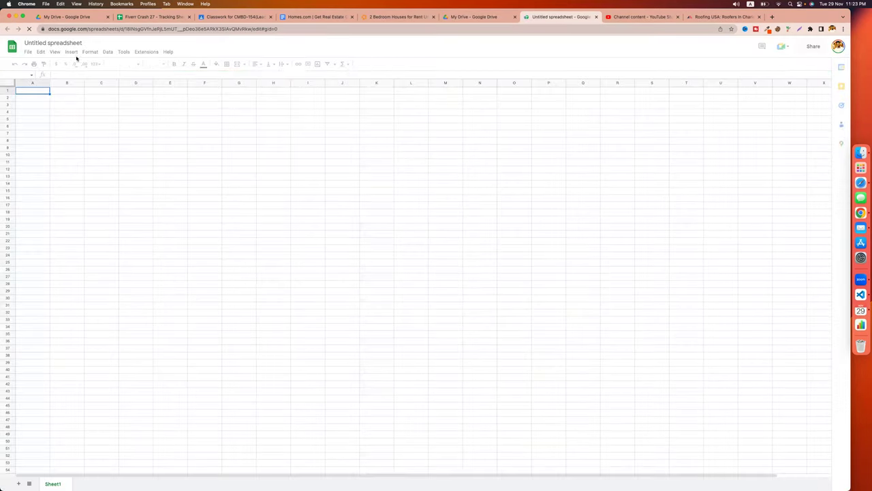
Title the spreadsheet 'house for rent in dallas' and widen column A for addresses.
left_click(61, 43)
type("real es")
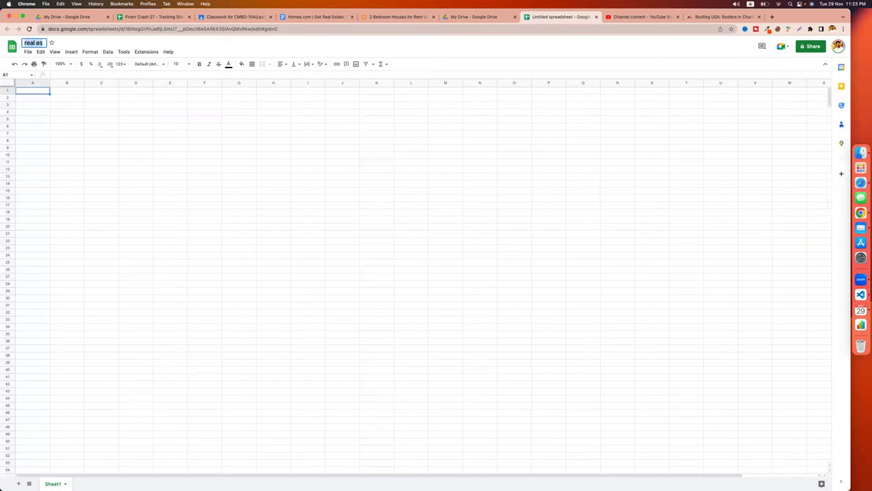
type("house for rent in dallas")
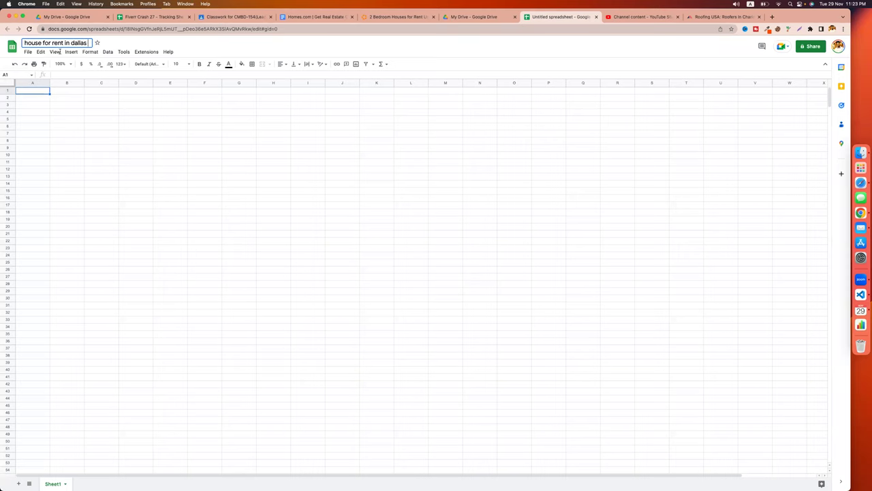
key("Return")
left_click_drag(49, 82, 119, 82)
left_click(84, 130)
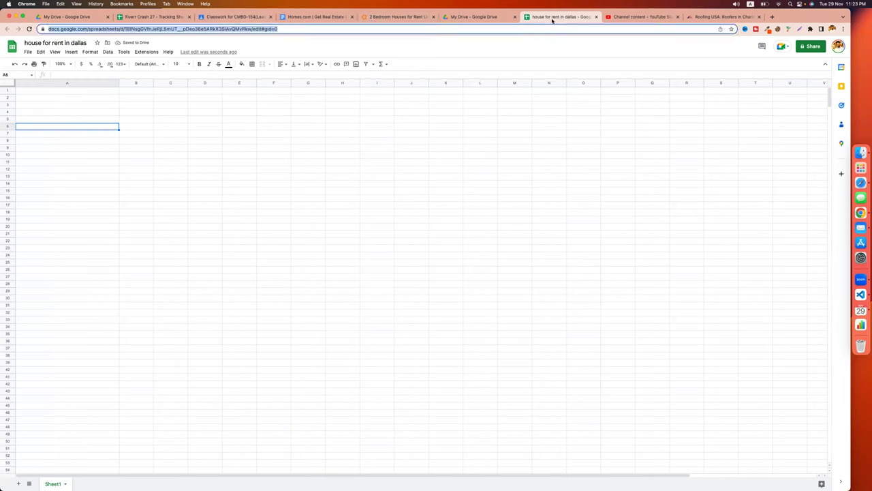
left_click_drag(545, 16, 480, 19)
left_click(417, 18)
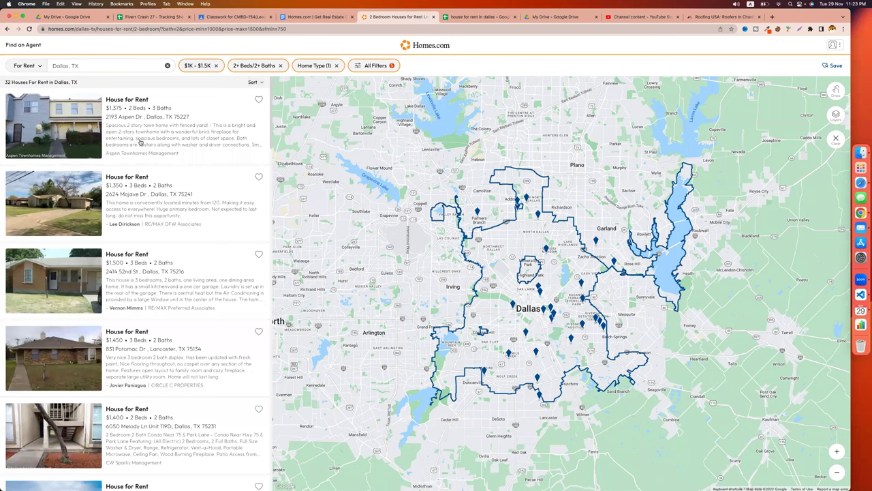
left_click(125, 101)
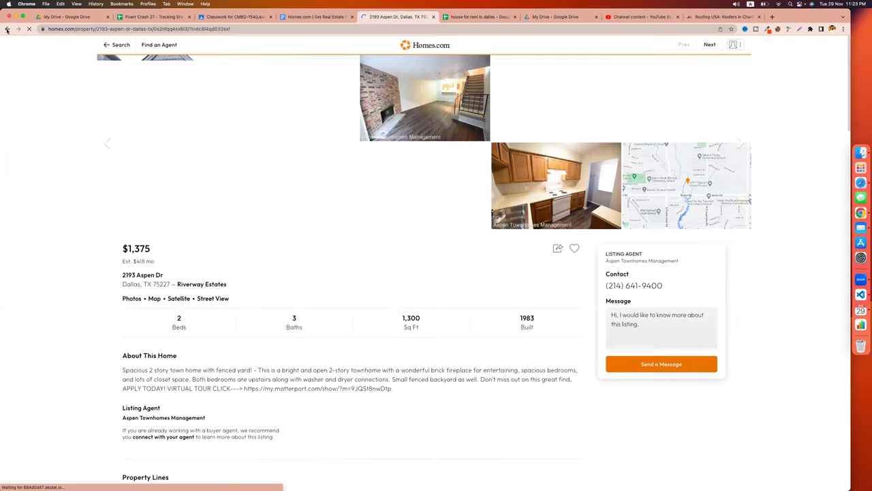
scroll(107, 141, "left", 5)
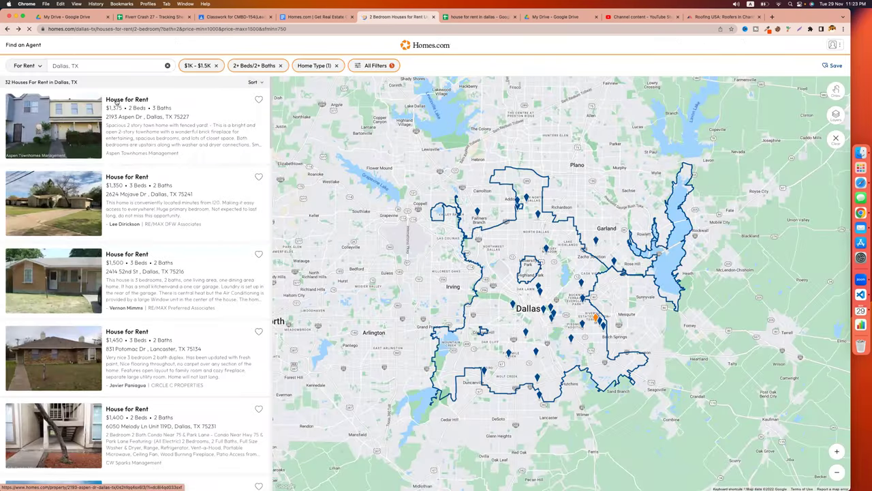
right_click(125, 102)
left_click(145, 103)
left_click(458, 17)
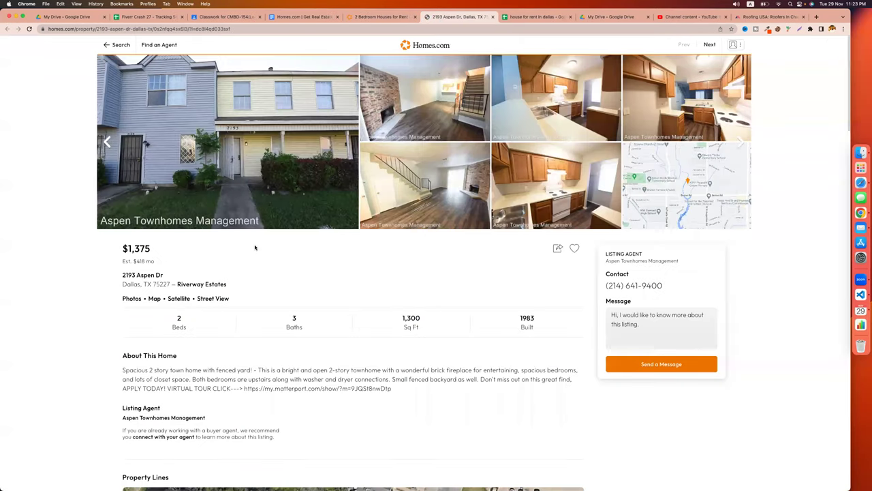
scroll(204, 272, "down", 1)
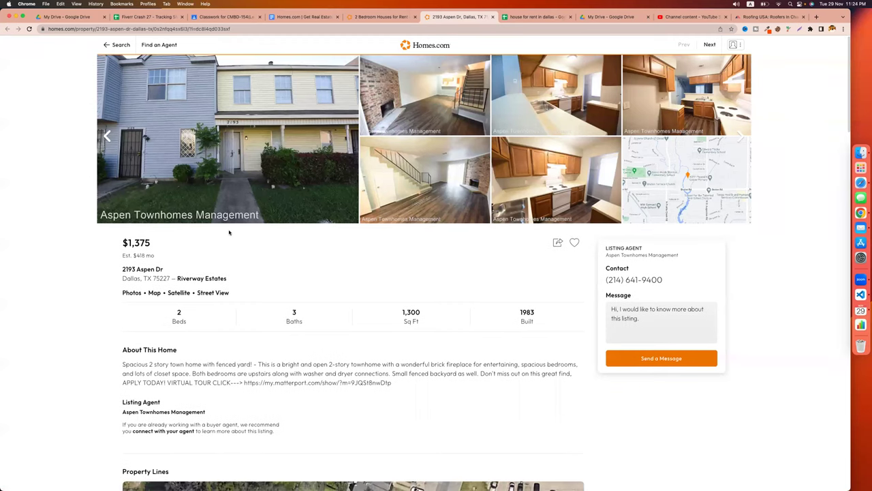
left_click_drag(166, 271, 121, 270)
key("super+c")
left_click(532, 17)
left_click(67, 96)
left_click(62, 90)
Type the headers Address, city, state and zip across A1:D1.
type("Address")
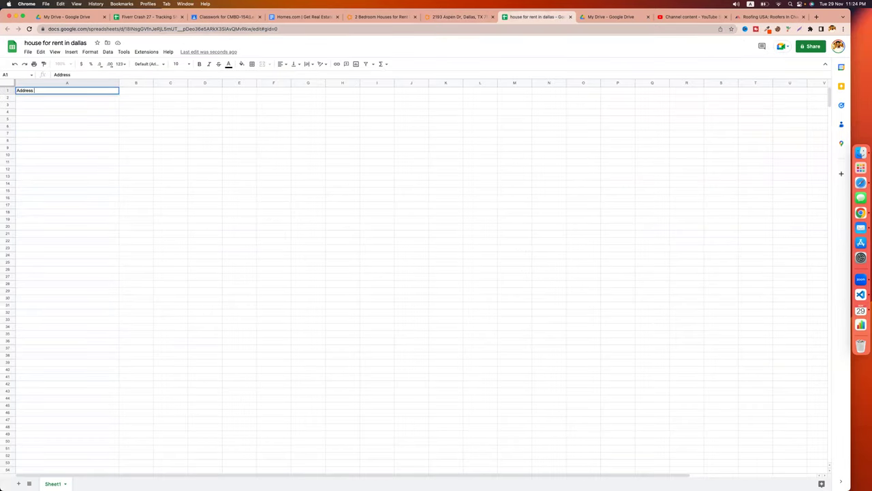
key("Tab")
type("city")
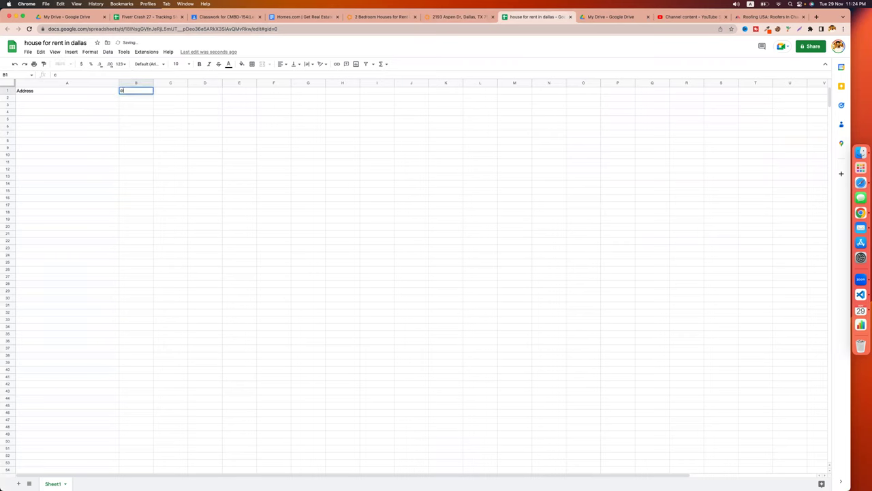
key("Tab")
type("state")
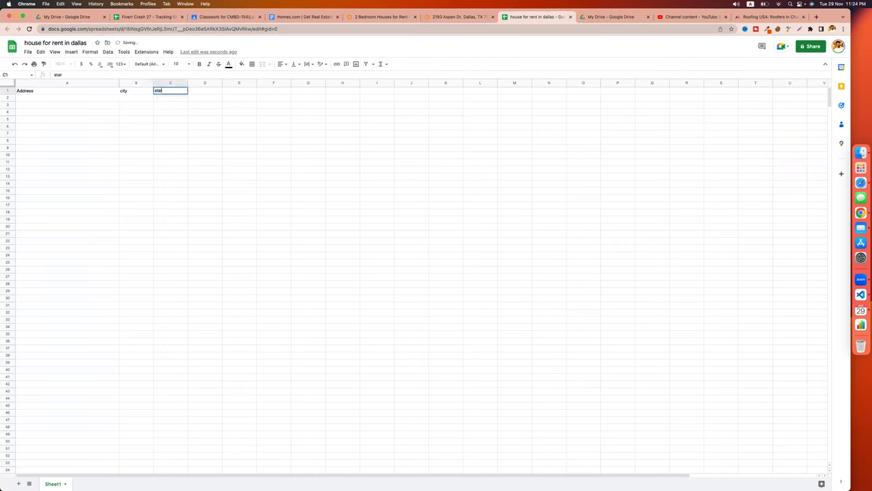
key("Tab")
type("zip")
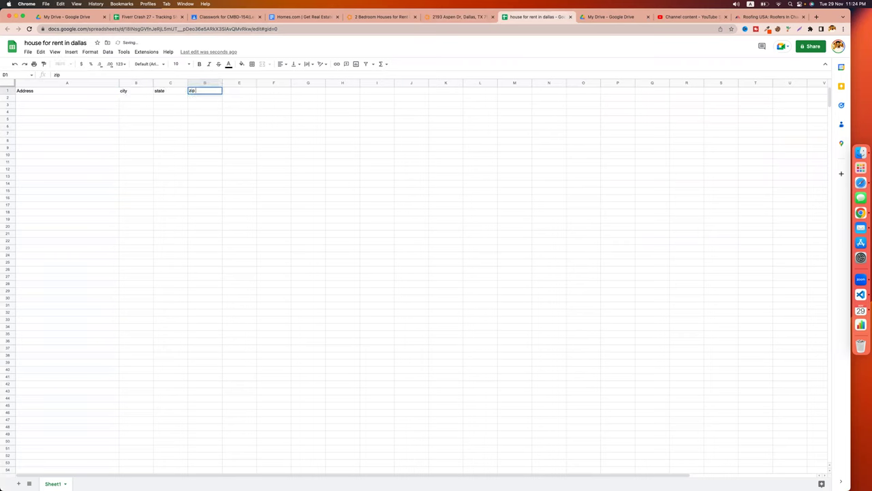
left_click(58, 98)
key("super+v")
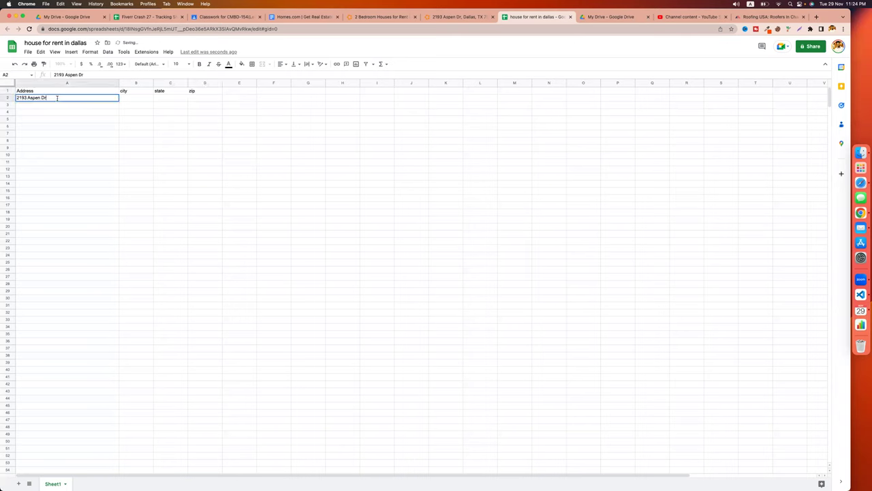
left_click(131, 100)
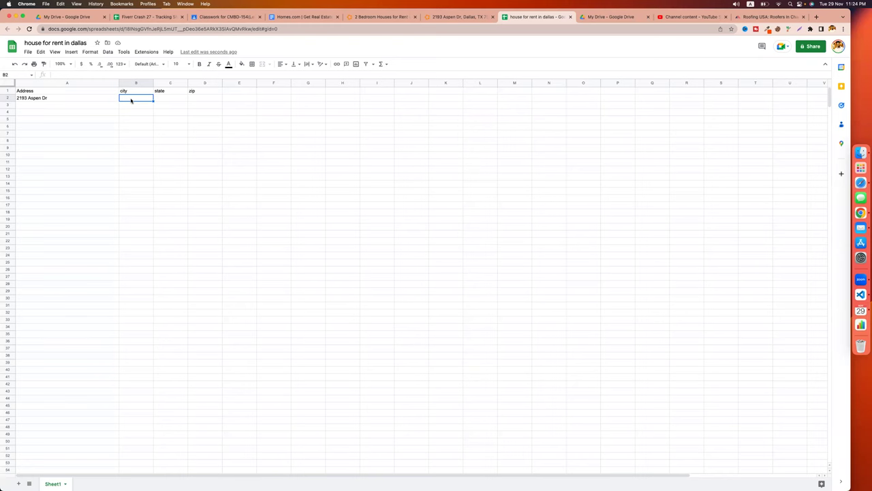
Copy 'Dallas, TX 75227' from the listing and paste it into cell B2.
left_click(468, 17)
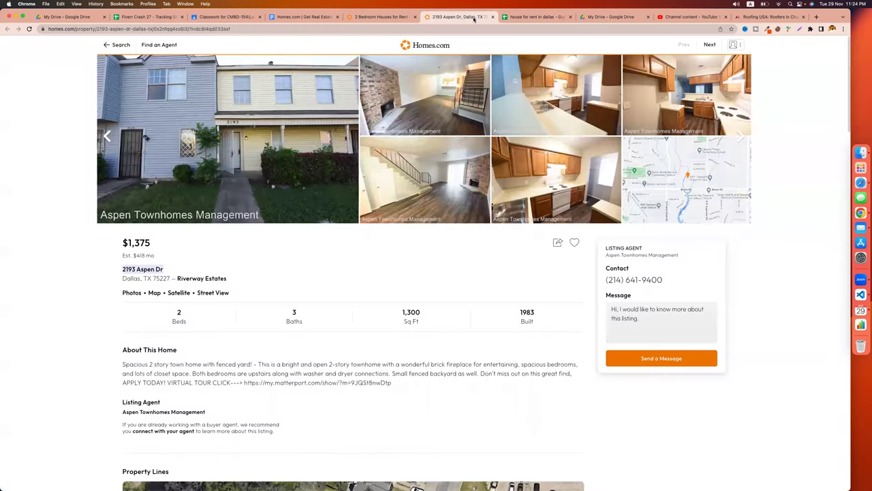
left_click_drag(172, 279, 122, 279)
key("super+c")
left_click(536, 16)
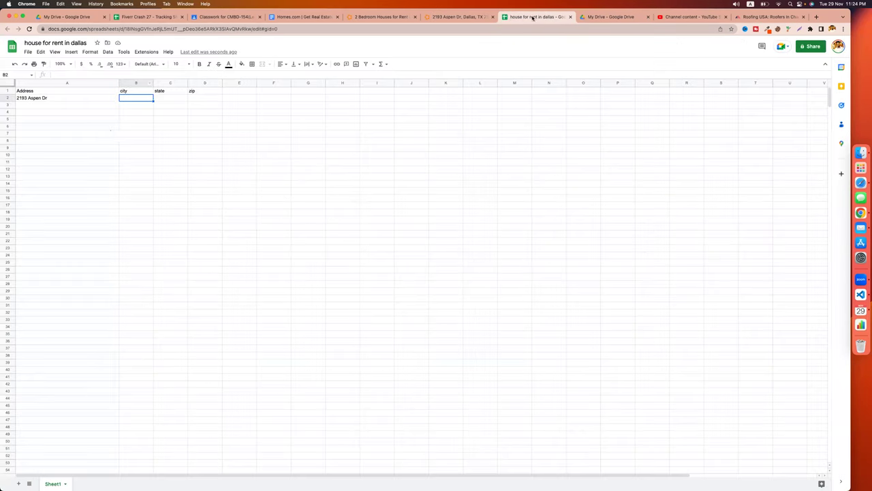
left_click(136, 97)
key("super+v")
Split B2 so it holds Dallas, with TX moved to C2 and 75227 to D2.
double_click(142, 97)
left_click_drag(156, 98, 134, 98)
key("super+x")
key("BackSpace")
key("BackSpace")
double_click(175, 97)
key("super+v")
double_click(168, 98)
key("super+x")
double_click(210, 98)
key("super+v")
left_click(250, 114)
Left-align the text of the A1:D2 table.
left_click(217, 100)
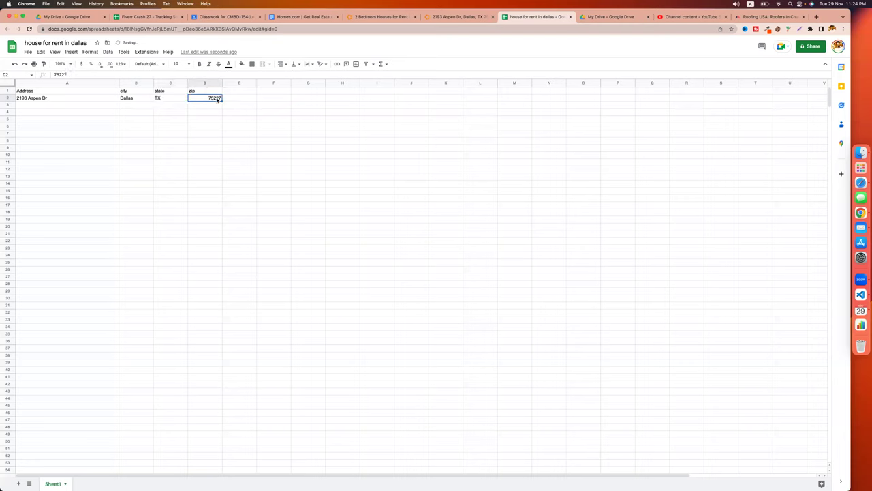
key("super+a")
left_click(281, 64)
left_click(298, 76)
left_click(281, 64)
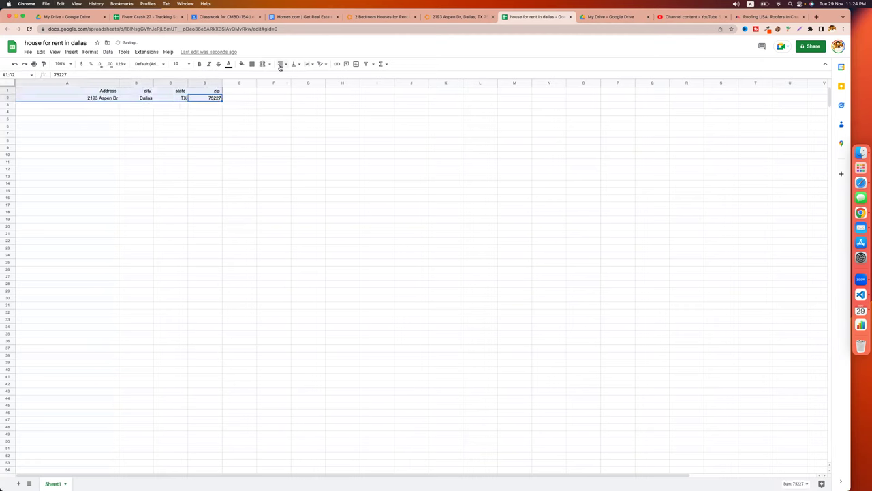
left_click(282, 76)
left_click(273, 120)
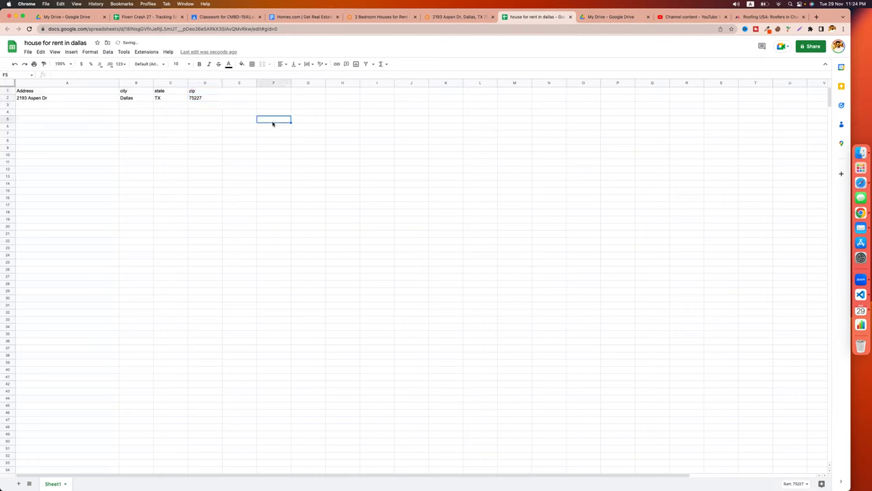
left_click(436, 18)
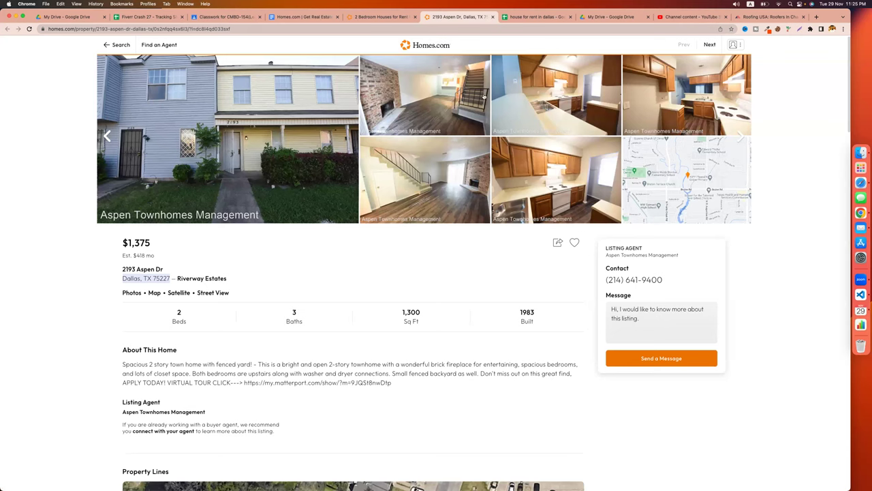
Add the headers bed, batch, sqft and build in E1:H1.
left_click(533, 17)
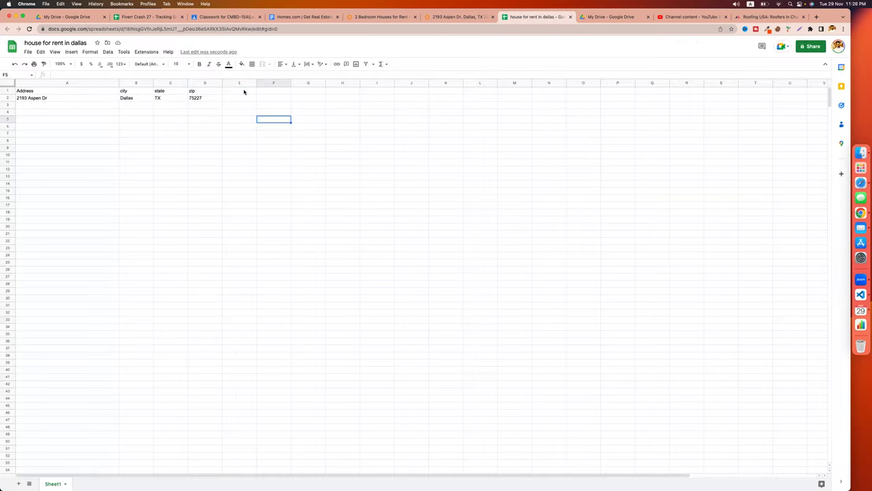
left_click(441, 18)
scroll(164, 282, "down", 1)
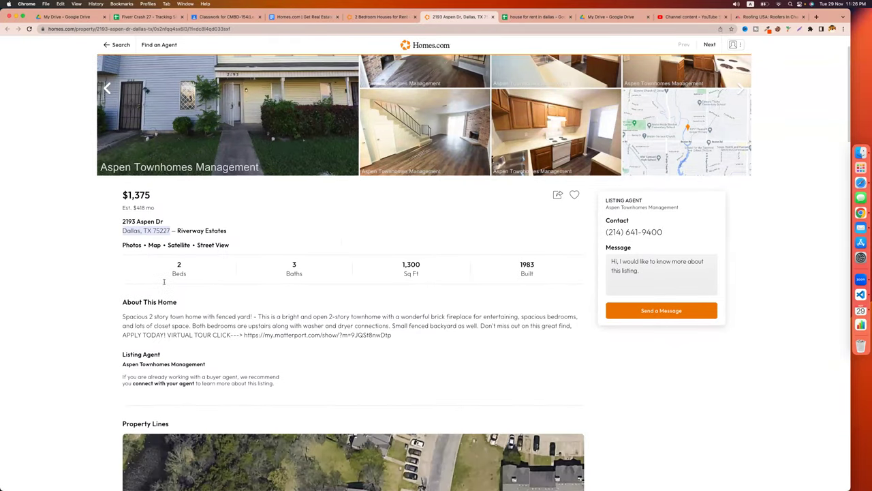
scroll(232, 247, "down", 1)
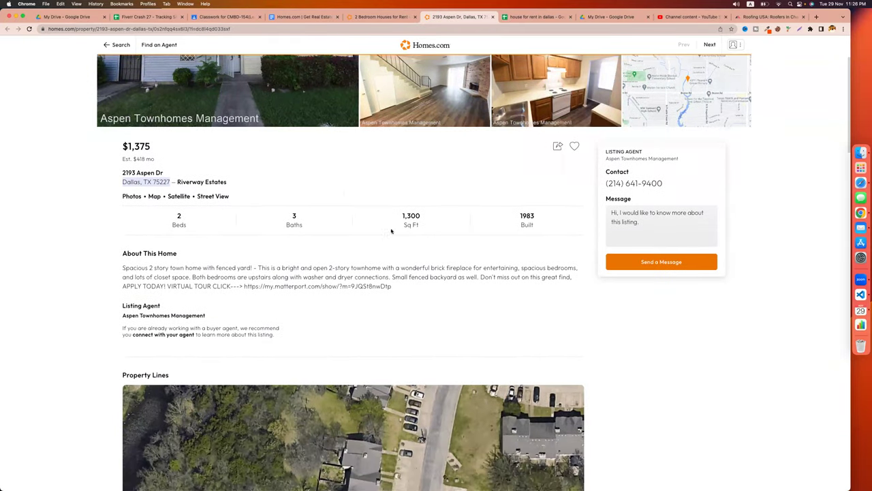
left_click(531, 17)
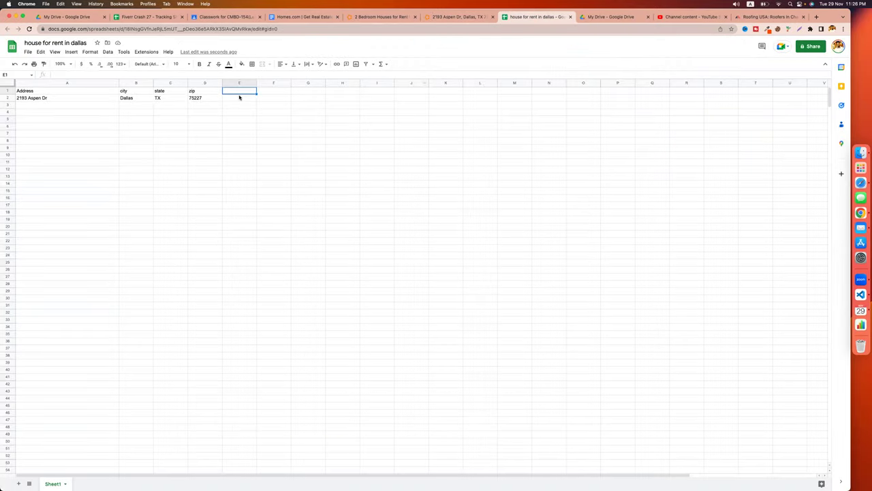
type("bed")
key("Tab")
type("batch")
key("Tab")
type("sqf")
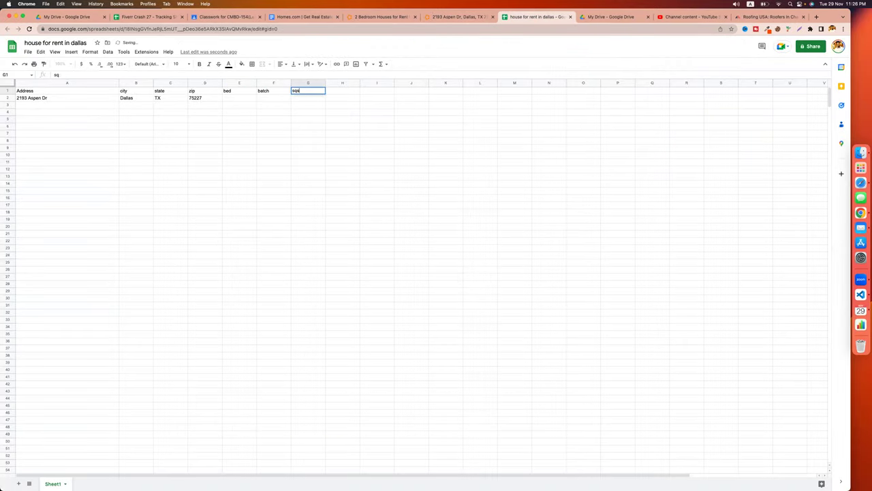
type("t")
key("Tab")
type("buil")
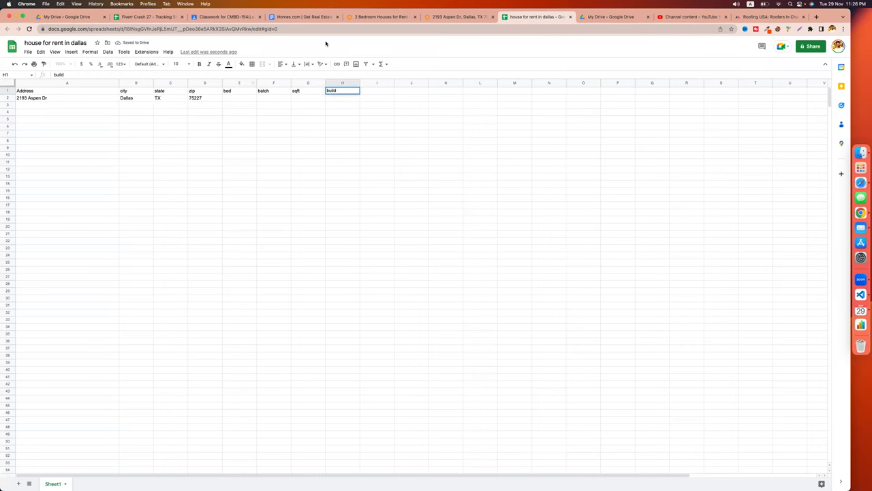
Enter 2 beds, 3 baths and 1300 sqft for the listing in row 2.
left_click(457, 16)
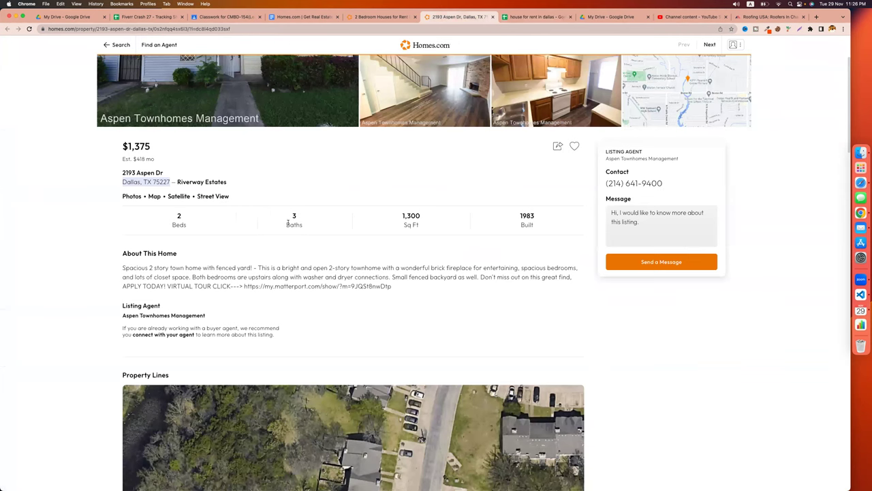
left_click(402, 220)
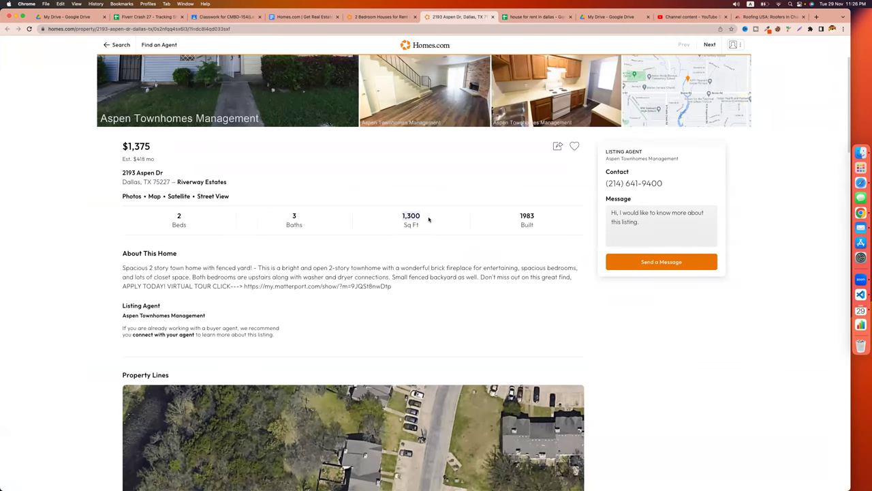
left_click(522, 16)
left_click(227, 99)
type("2")
key("Tab")
type("3")
key("Tab")
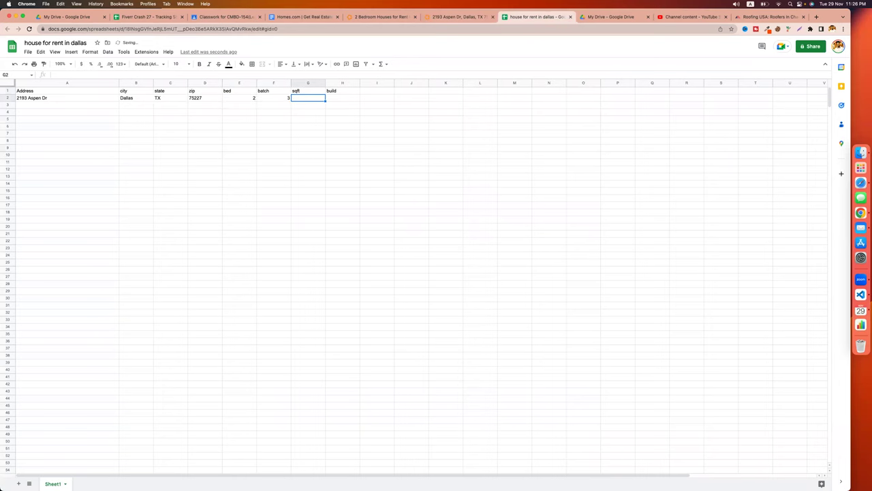
type("1,300")
key("cmd+z")
type("1300")
left_click(352, 98)
Enter 1983 as the build year in H2.
left_click(462, 17)
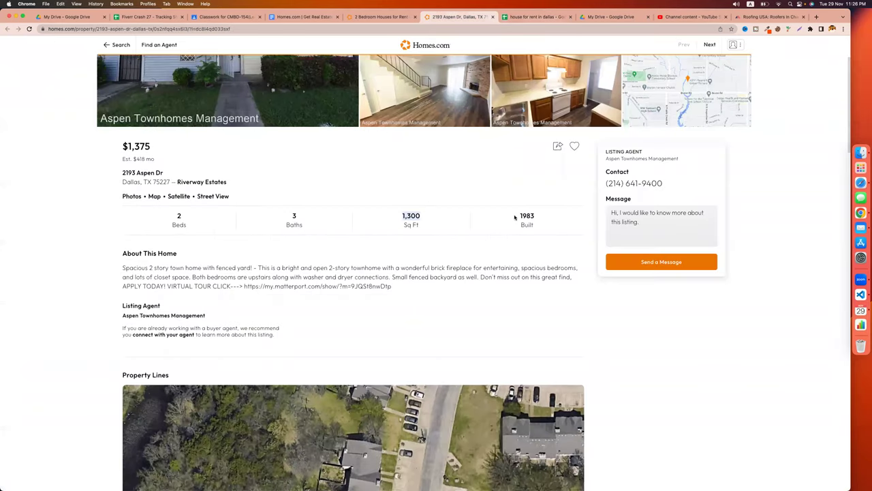
scroll(424, 225, "up", 3)
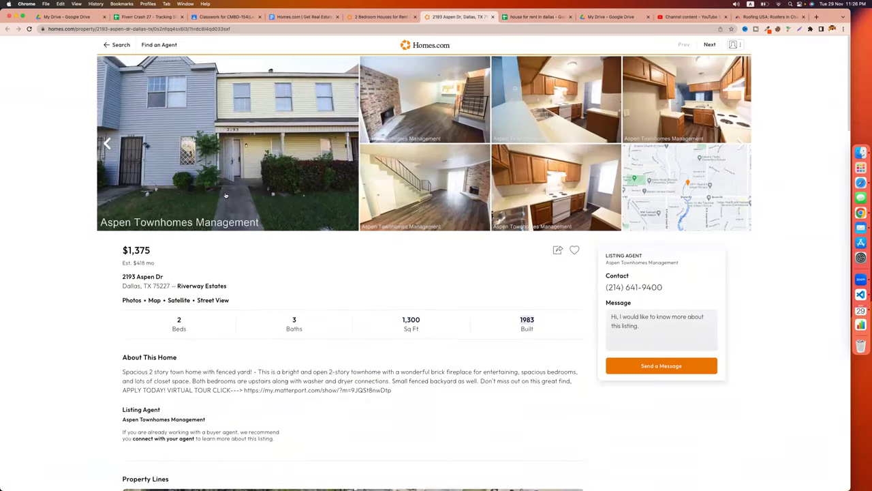
left_click(510, 17)
type("1983")
left_click(431, 188)
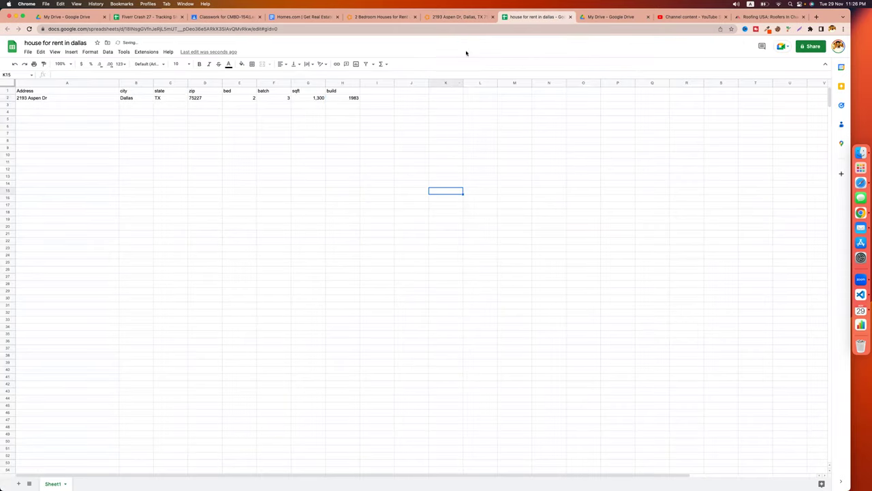
left_click(461, 17)
Paste the listing agent's phone number into I2 under a new 'contact' header in I1.
scroll(436, 316, "down", 2)
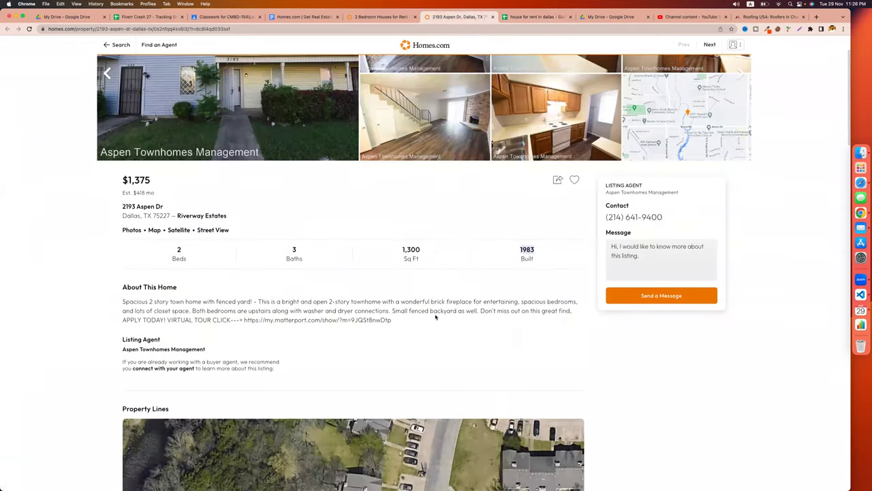
left_click(669, 220)
left_click_drag(670, 220, 603, 219)
key("cmd+c")
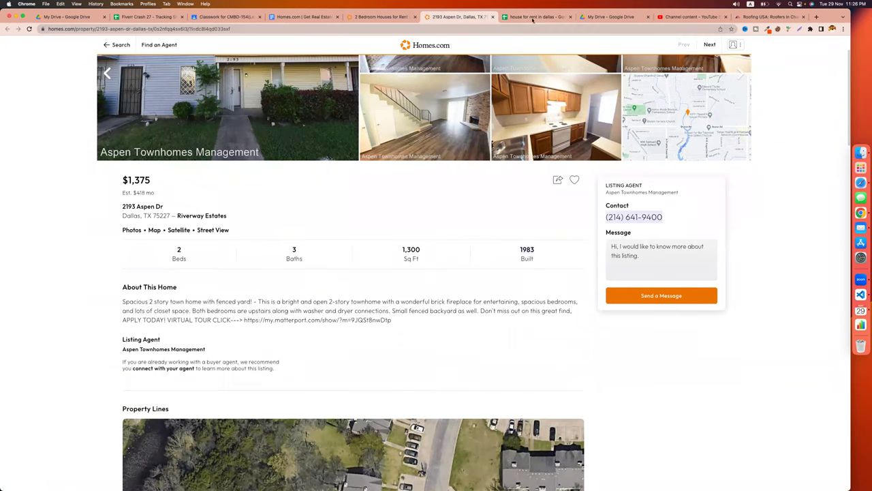
left_click(533, 17)
left_click(381, 90)
type("contact")
key("Return")
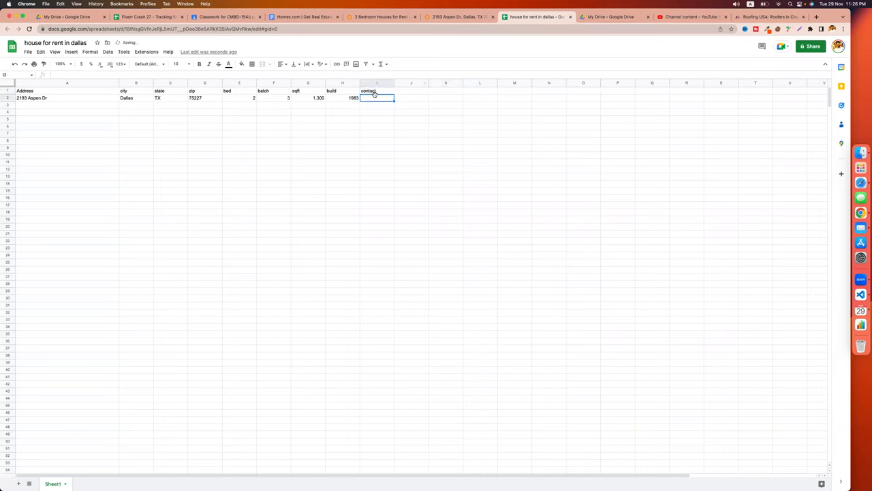
double_click(374, 96)
key("cmd+v")
left_click(425, 125)
Scroll the listing down to Listing Agent and select the Aspen Townhomes Management name.
left_click(458, 18)
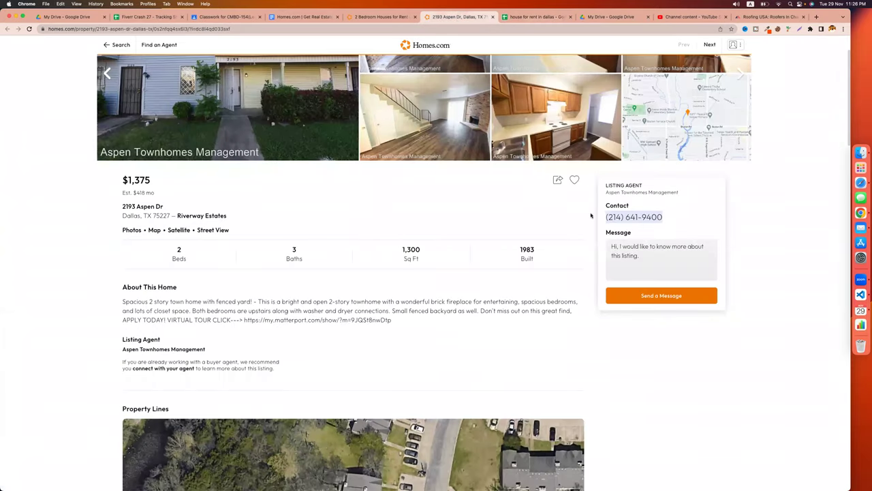
left_click(539, 207)
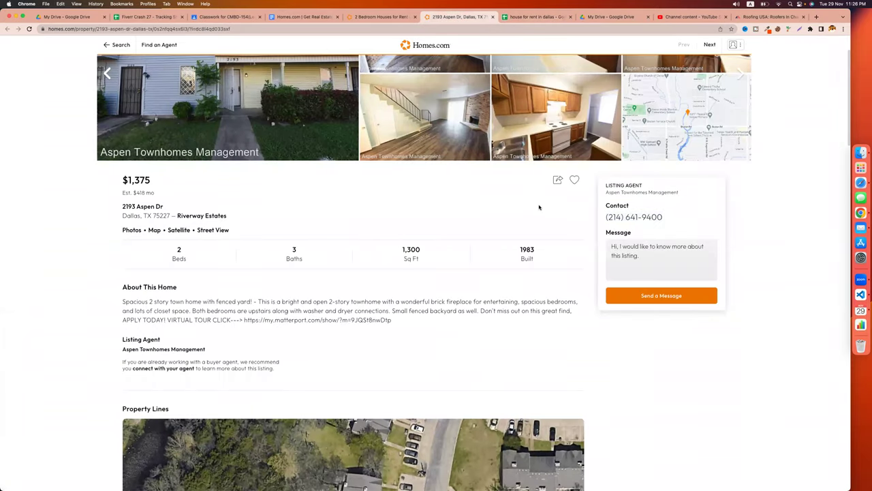
scroll(438, 261, "down", 5)
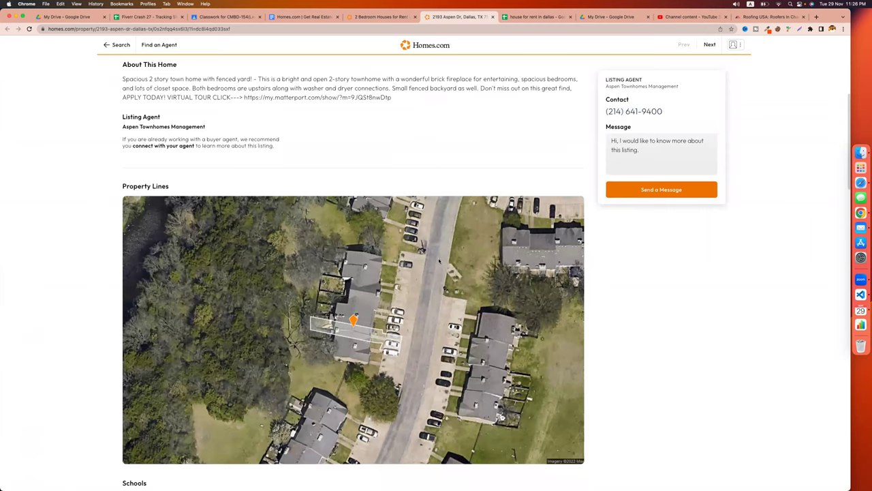
scroll(438, 260, "down", 1)
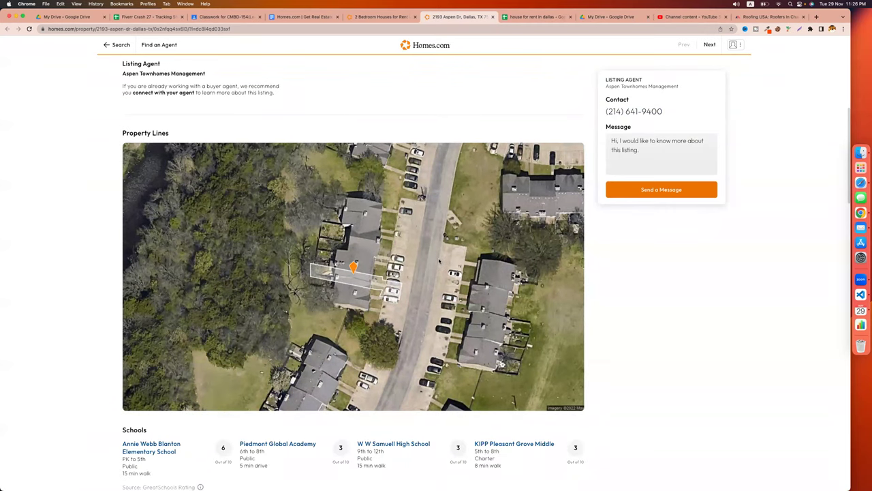
scroll(673, 342, "down", 7)
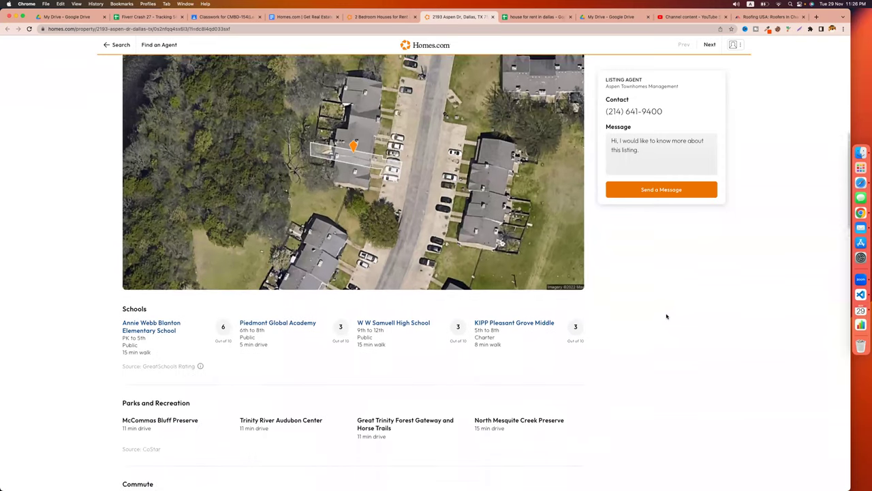
scroll(666, 315, "up", 4)
scroll(666, 315, "down", 4)
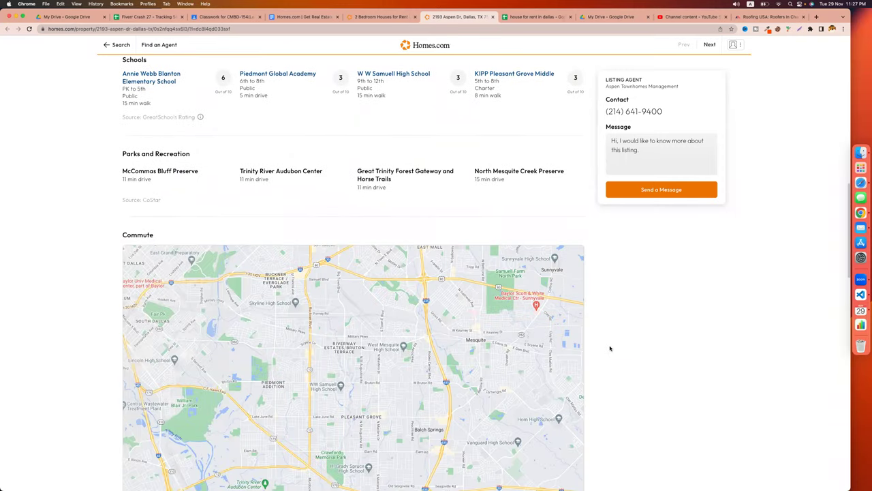
scroll(610, 349, "down", 3)
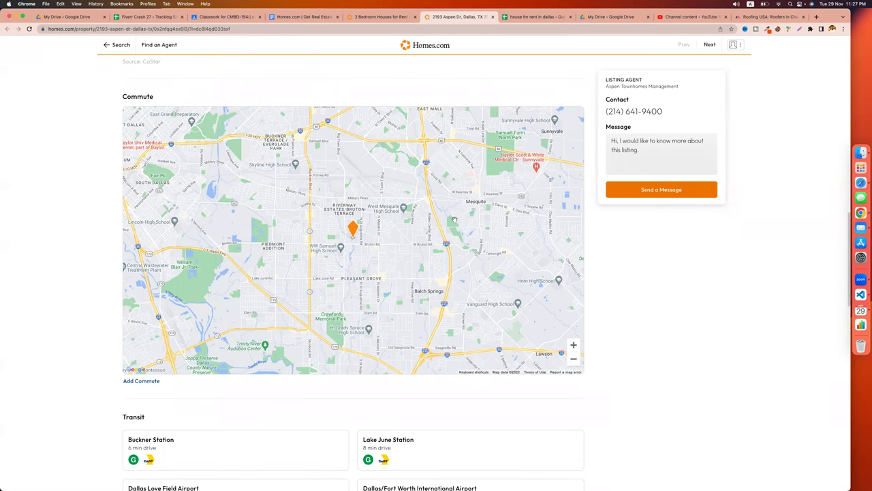
scroll(454, 219, "down", 2)
scroll(142, 288, "down", 4)
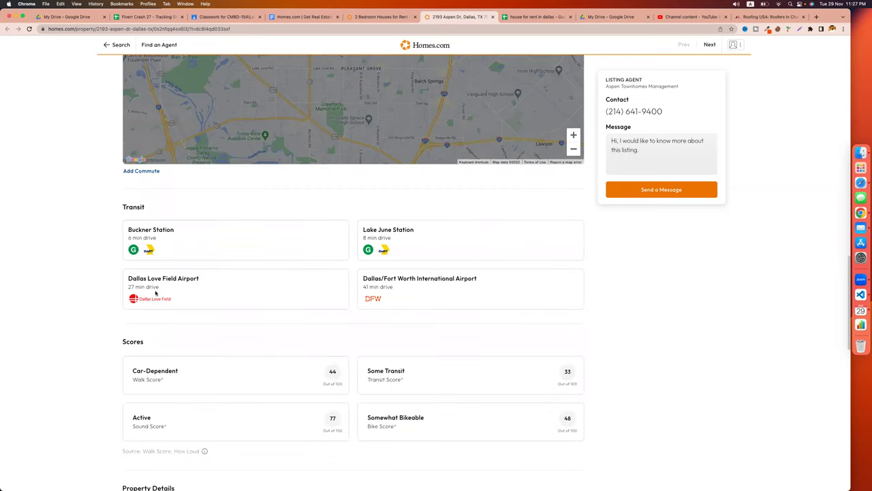
scroll(317, 333, "down", 5)
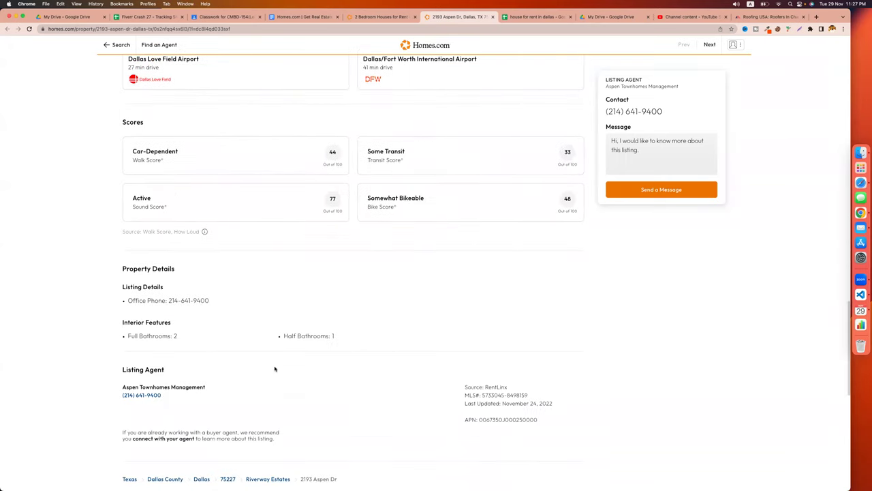
left_click_drag(169, 300, 244, 302)
scroll(515, 333, "down", 4)
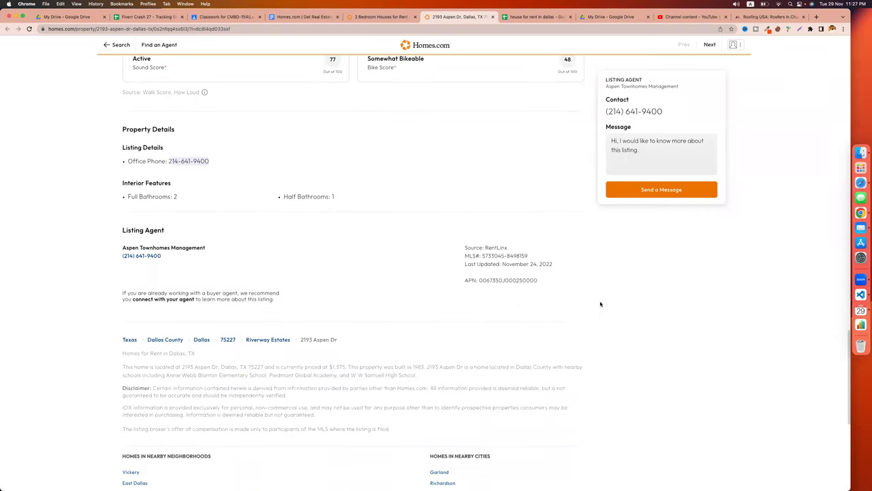
left_click_drag(215, 251, 117, 248)
key("super+c")
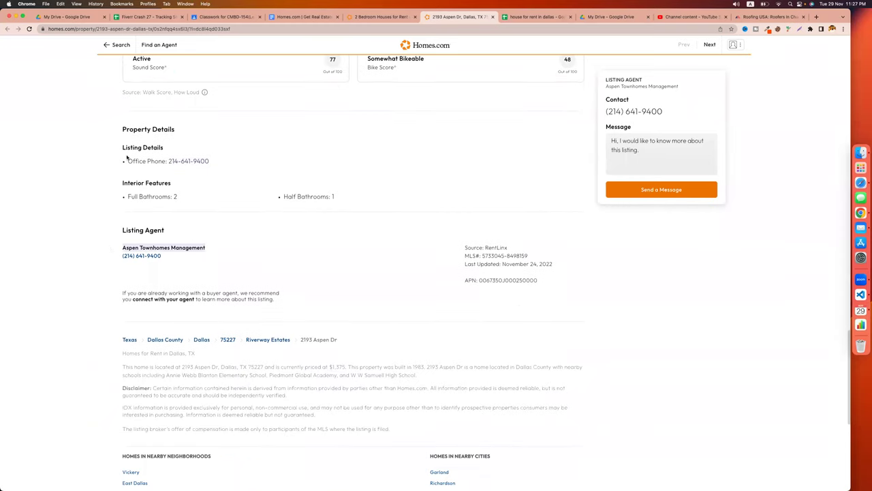
left_click(519, 18)
Put 'company/person name' in J1 and Aspen Townhomes Management in J2, widening column J.
left_click(408, 92)
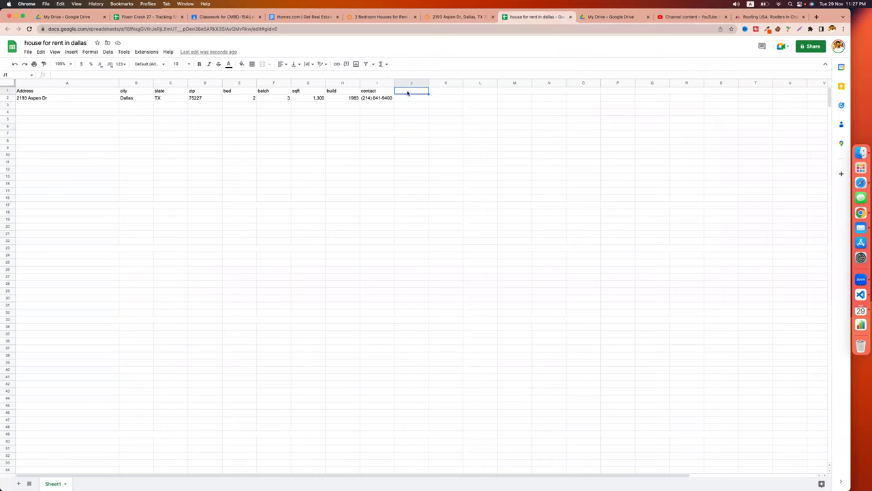
type("company/person name")
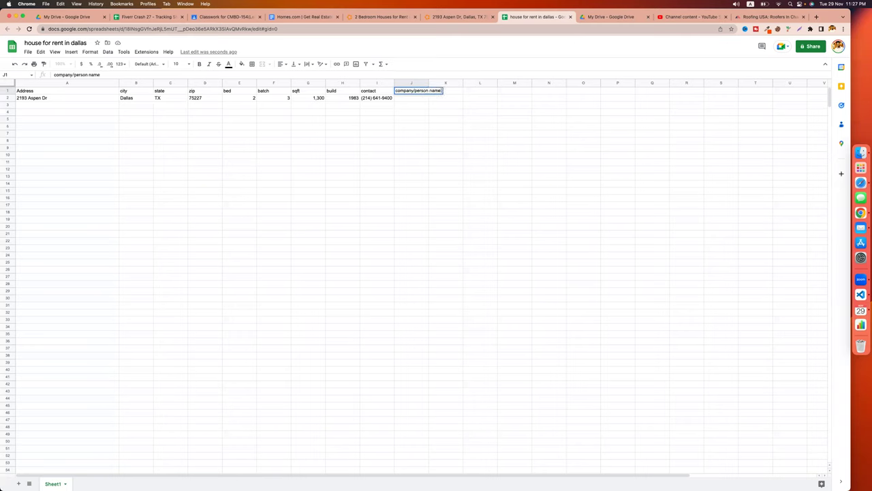
key("Return")
double_click(411, 97)
key("super+v")
left_click(446, 147)
left_click_drag(428, 83, 474, 83)
left_click(486, 114)
left_click(464, 99)
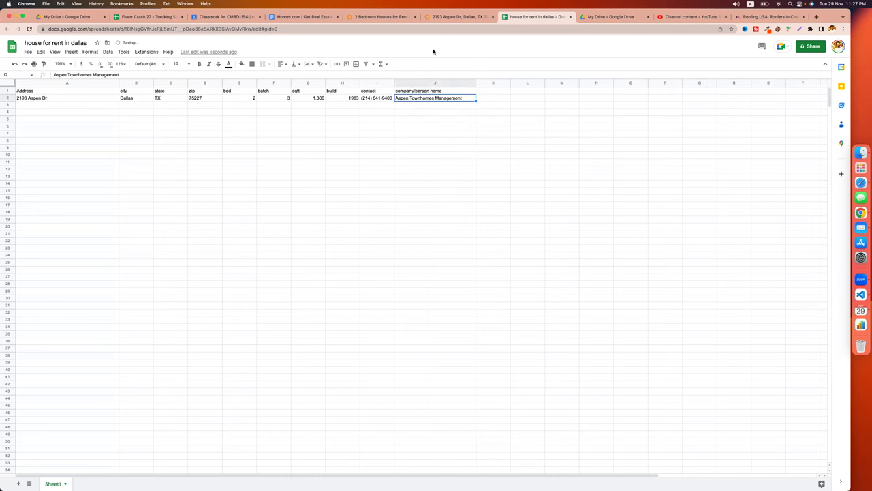
left_click(454, 17)
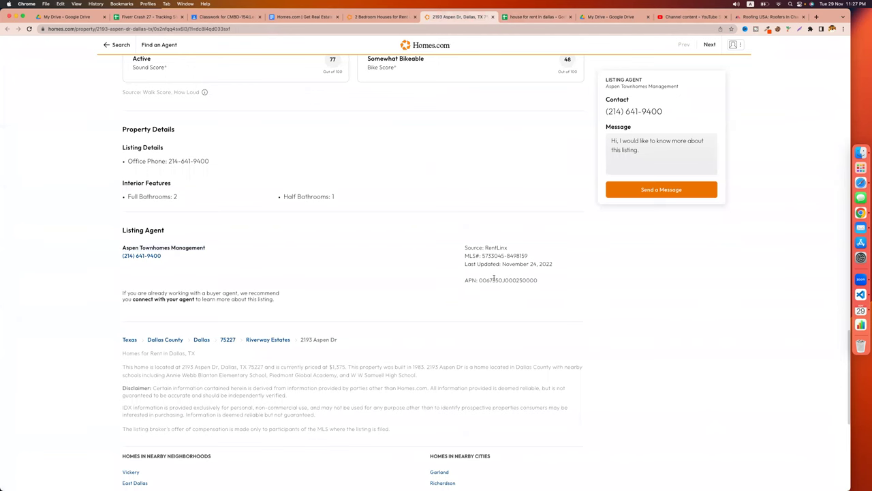
scroll(482, 302, "down", 5)
scroll(481, 304, "up", 20)
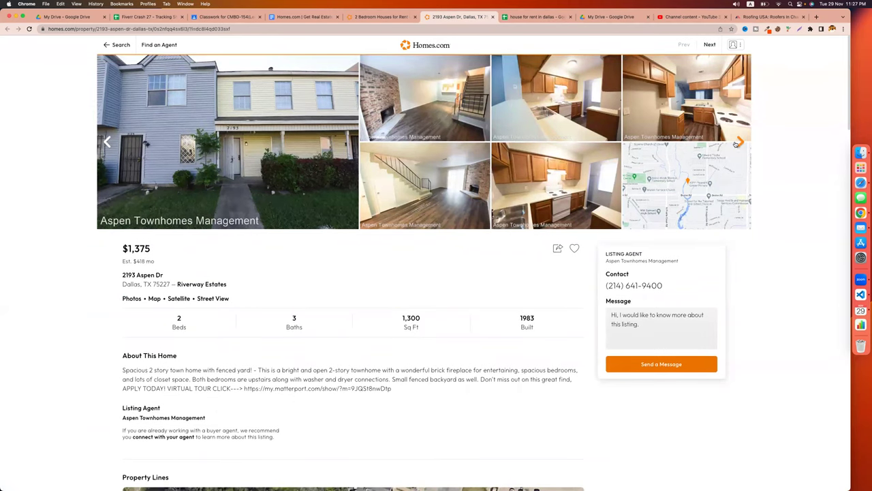
left_click(107, 142)
Capture the listing's photo gallery with Lightshot, upload it, and select the prnt.sc link.
left_click(799, 29)
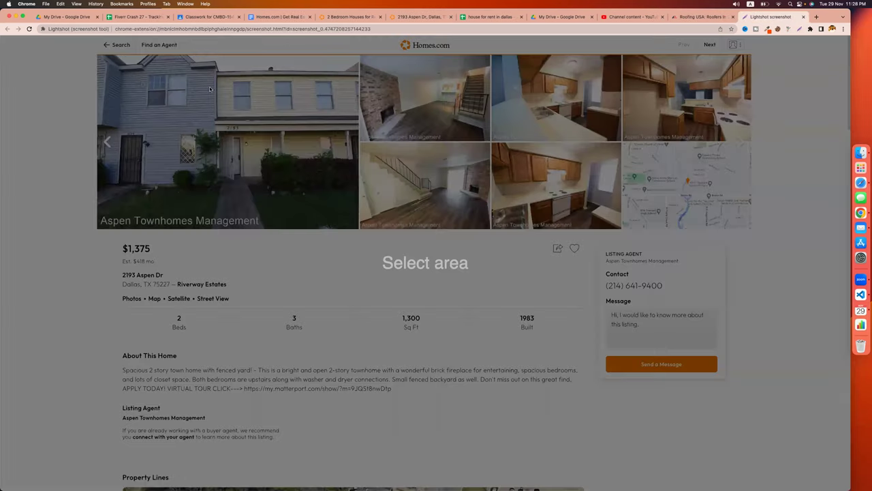
left_click_drag(97, 57, 622, 227)
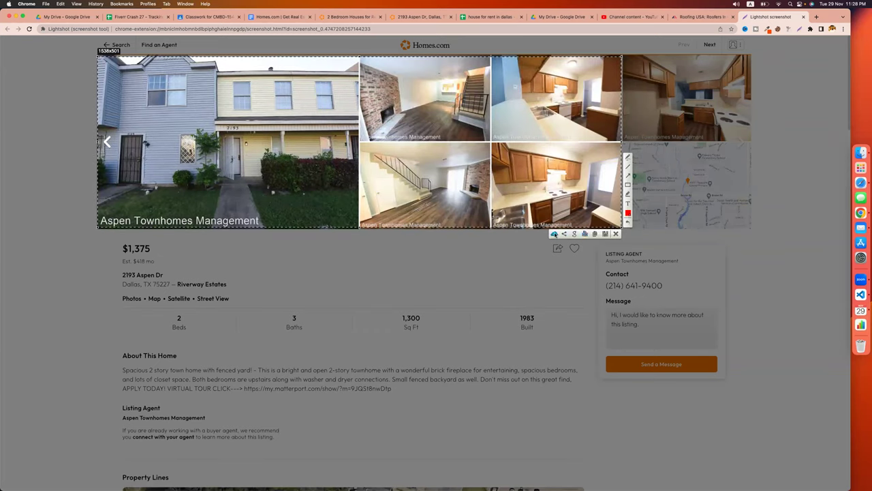
left_click(554, 235)
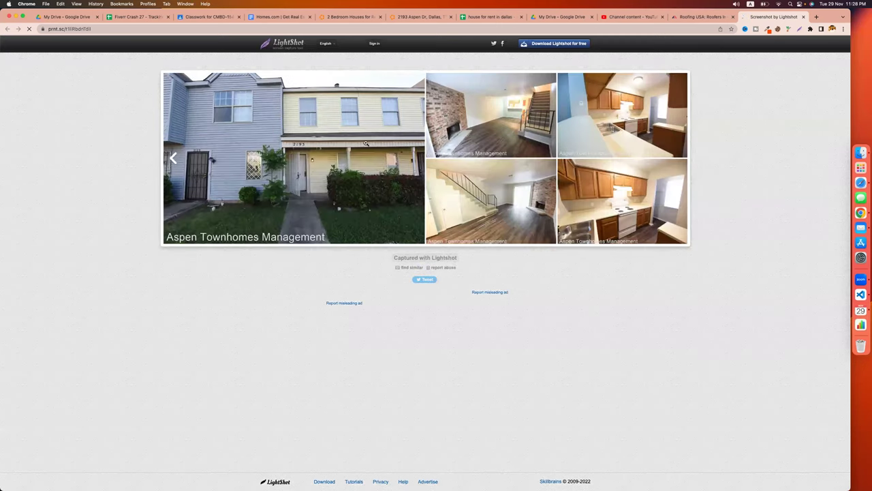
left_click(111, 25)
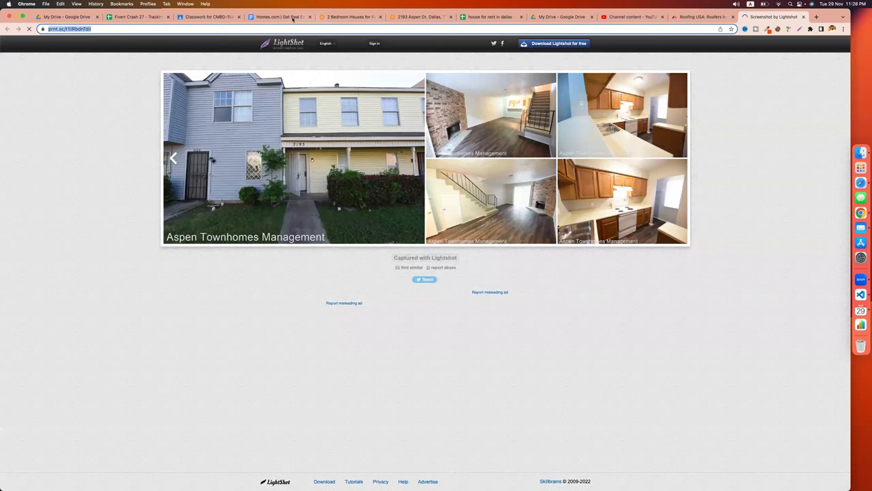
Paste the prnt.sc link into K2 and add headers 'Pictures' in K1 and 'map' in L1.
left_click(490, 16)
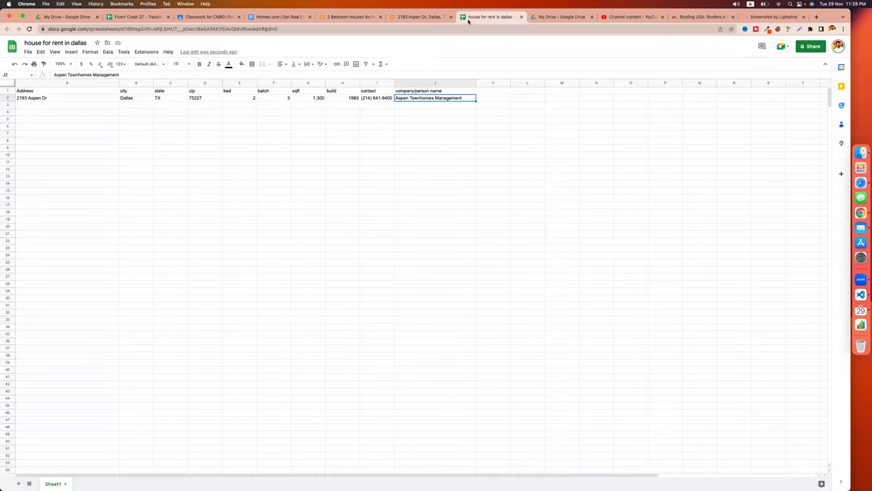
left_click(495, 98)
left_click(483, 91)
type("Pictres")
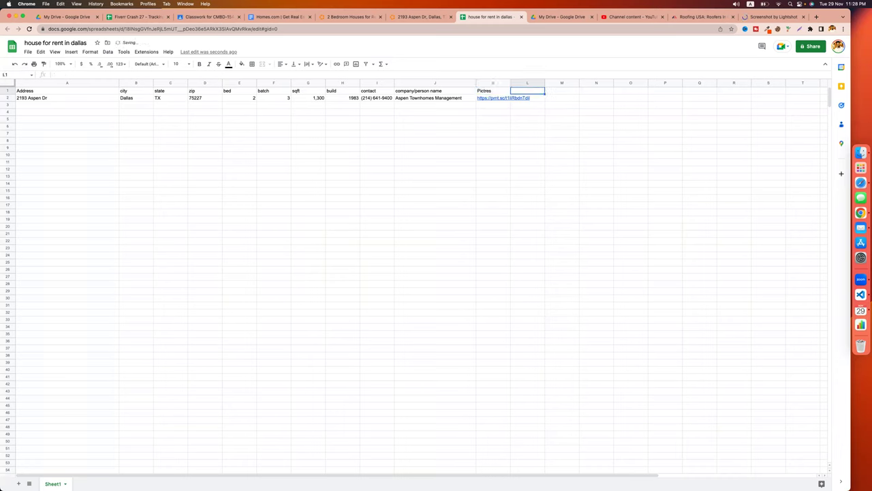
key("Left")
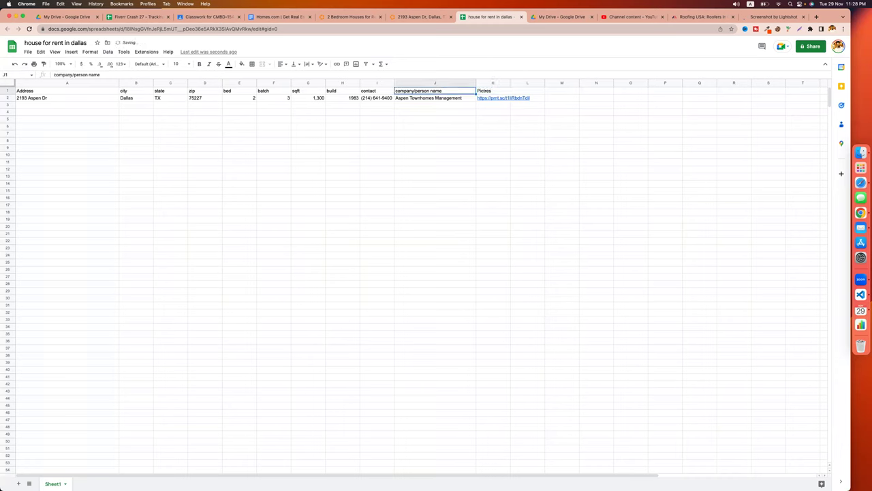
left_click(495, 90)
double_click(495, 90)
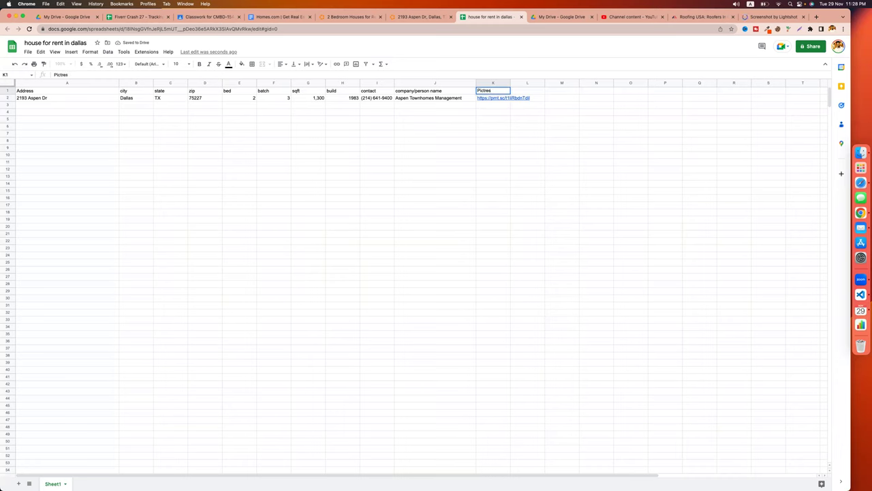
left_click(488, 90)
type("u")
left_click(523, 93)
type("map")
key("Return")
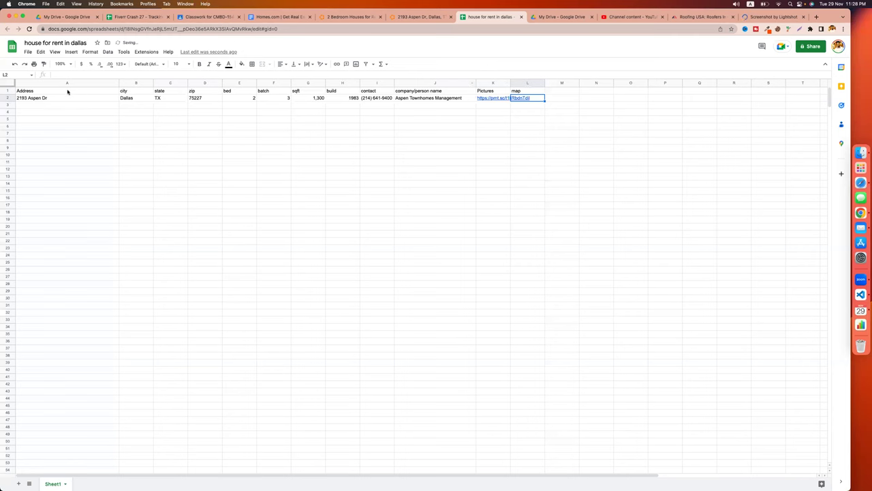
Copy the address cells A2:D2 and search 'maps' in a new tab.
left_click_drag(57, 98, 204, 95)
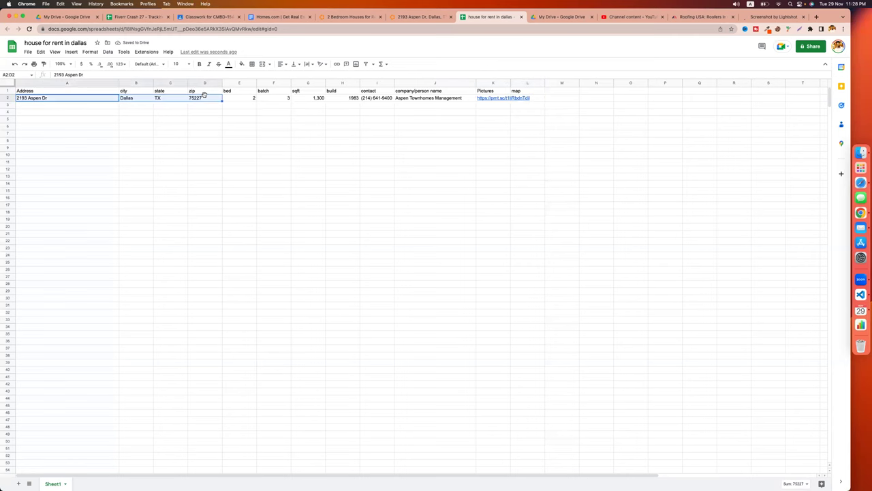
key("super+c")
key("super+t")
type("maps")
key("Return")
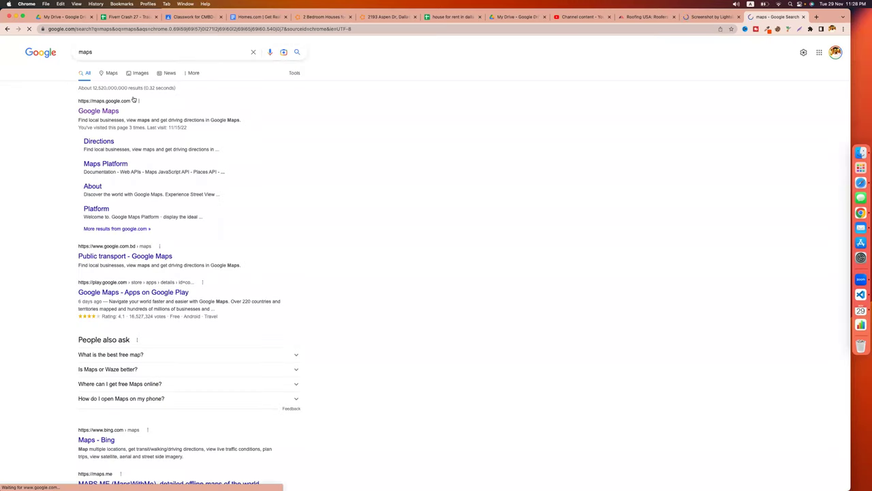
left_click(96, 109)
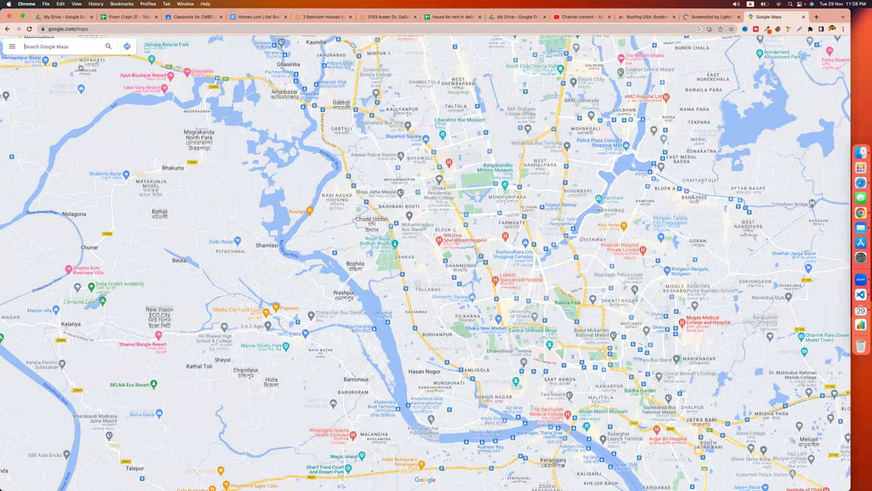
key("super+v")
key("Return")
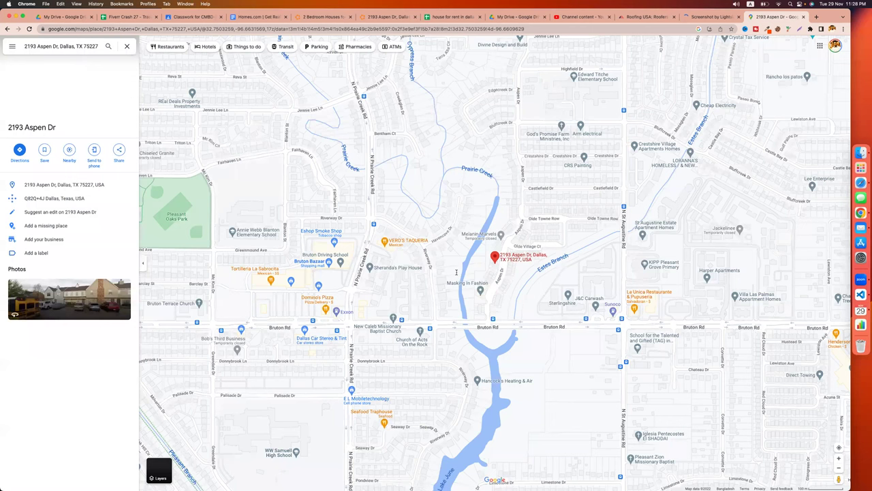
left_click(118, 151)
left_click(474, 278)
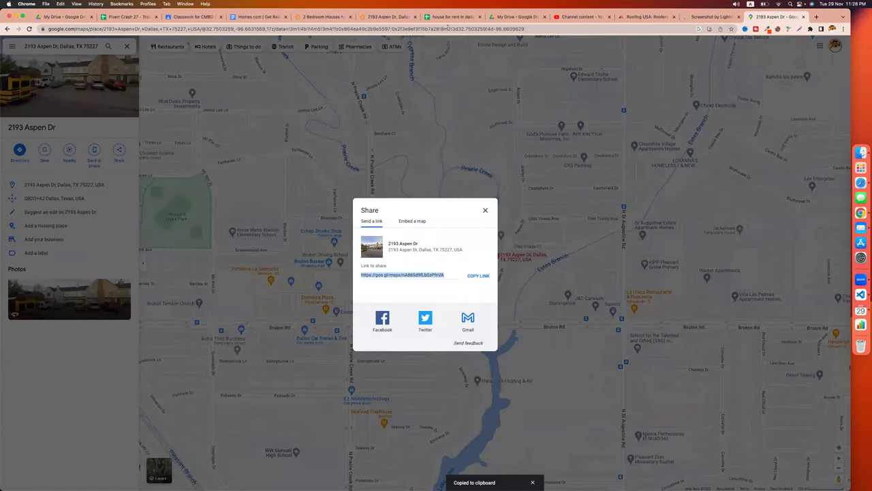
left_click(442, 18)
left_click(537, 98)
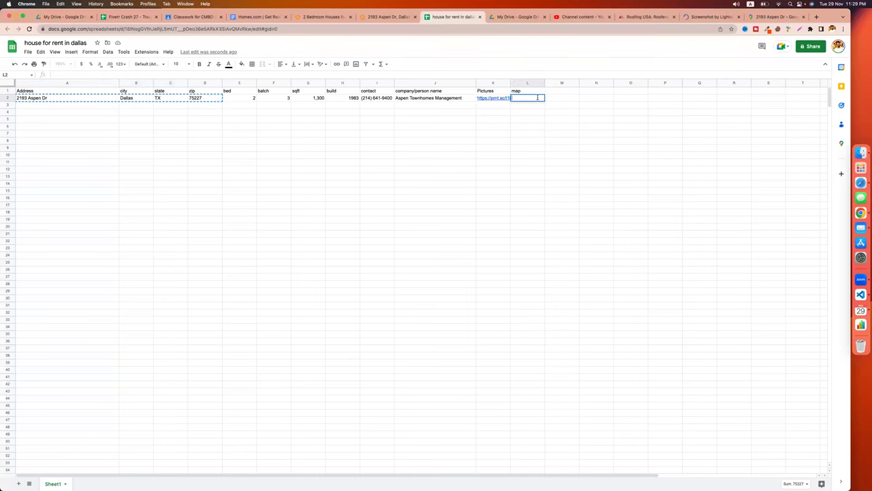
key("super+v")
left_click_drag(531, 126, 562, 126)
left_click_drag(510, 82, 546, 82)
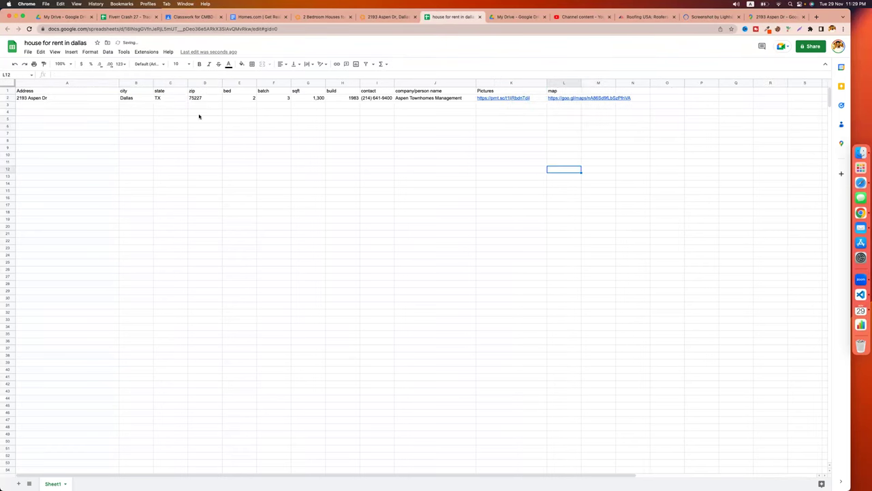
left_click(83, 100)
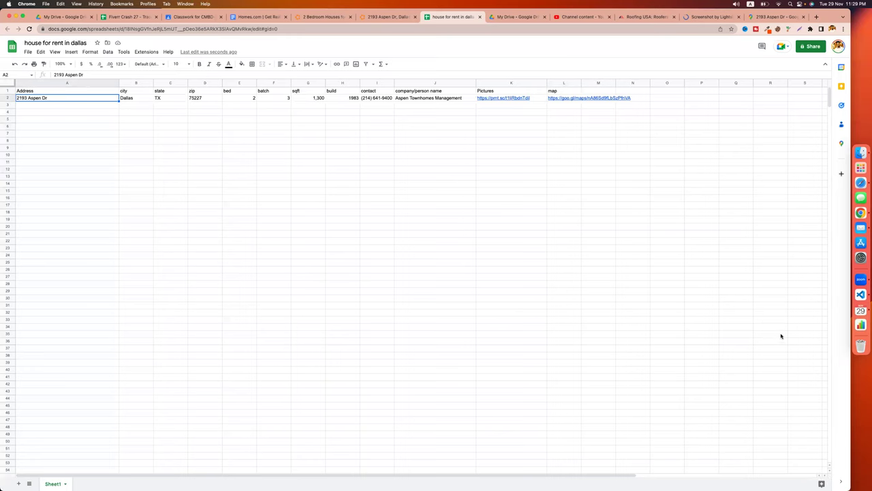
left_click(511, 234)
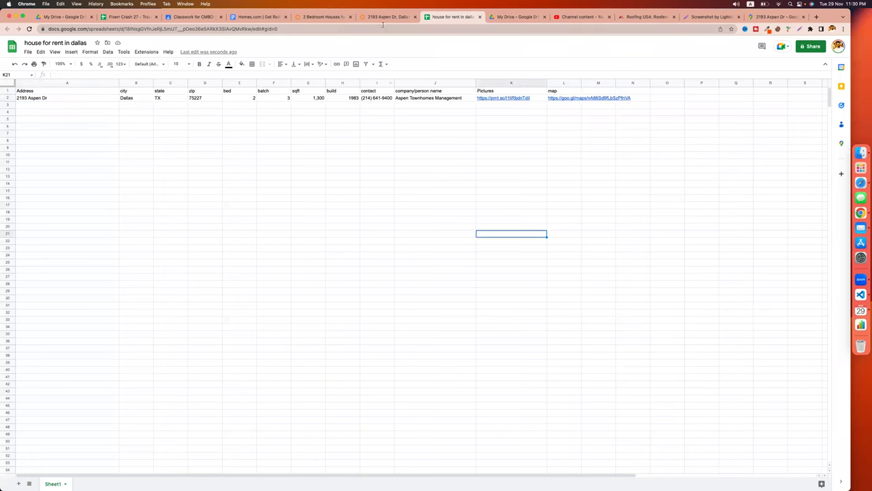
left_click(388, 16)
scroll(272, 212, "down", 2)
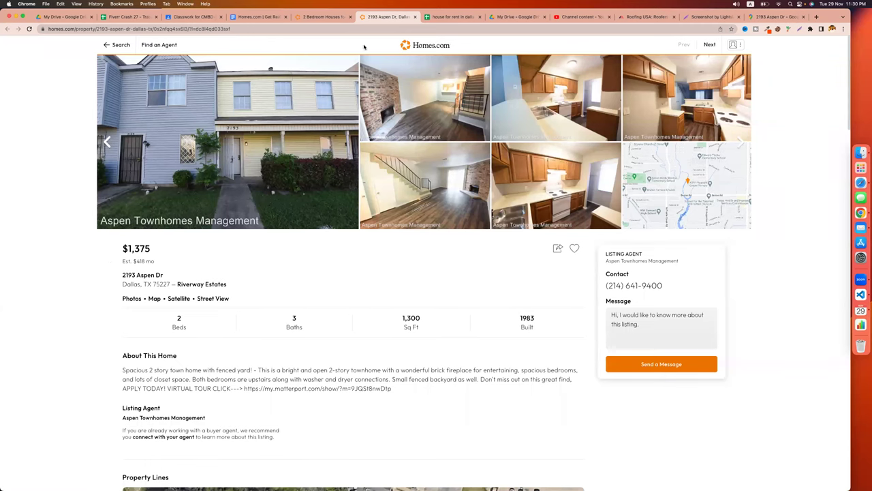
In the guide, find the Find Us Realtor List of US Cities section and open the agents link in a new tab.
left_click(261, 15)
left_click_drag(307, 150, 466, 152)
scroll(355, 182, "down", 15)
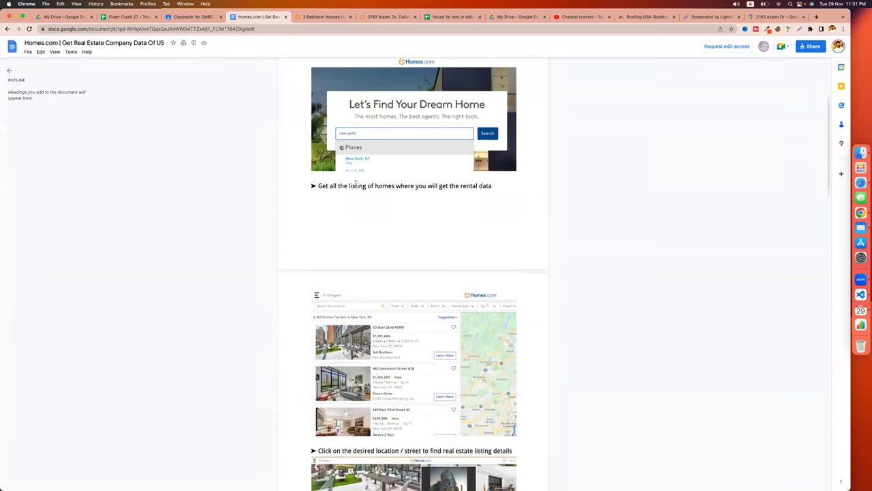
scroll(355, 182, "down", 5)
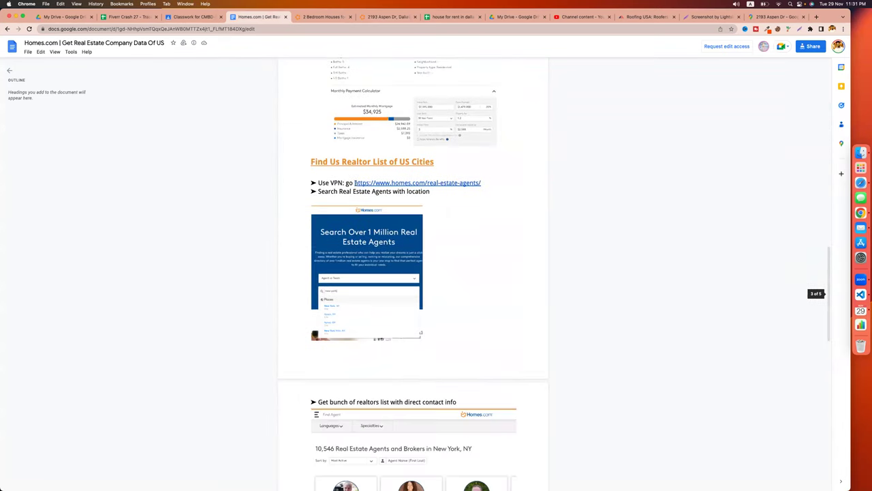
left_click_drag(308, 121, 470, 120)
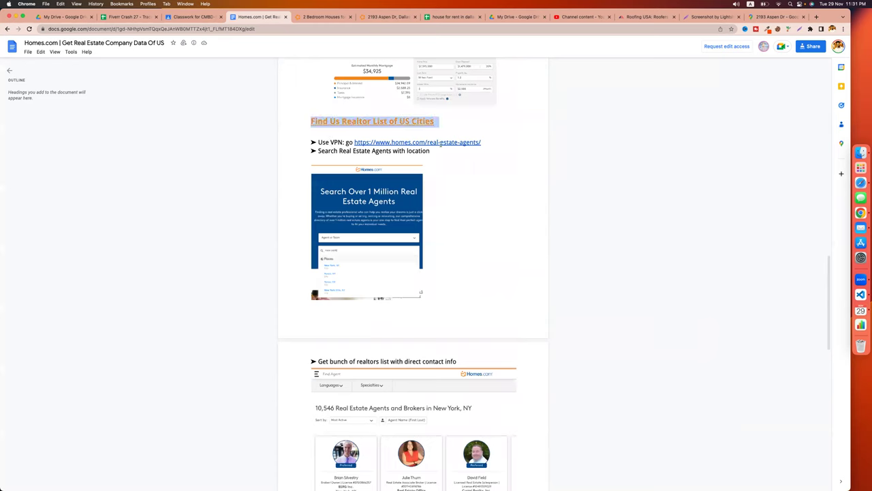
left_click(440, 142)
left_click(417, 155)
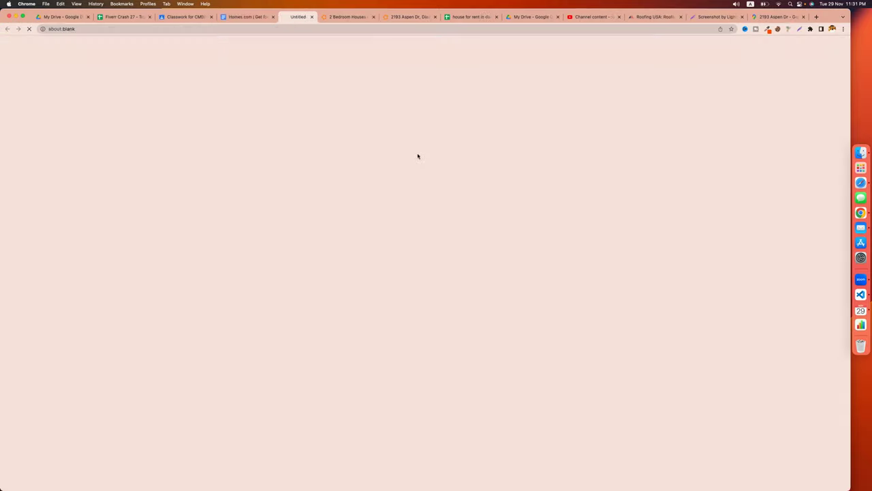
Close the duplicate agent directory tab, leaving one Homes.com agent directory tab open.
left_click(361, 17)
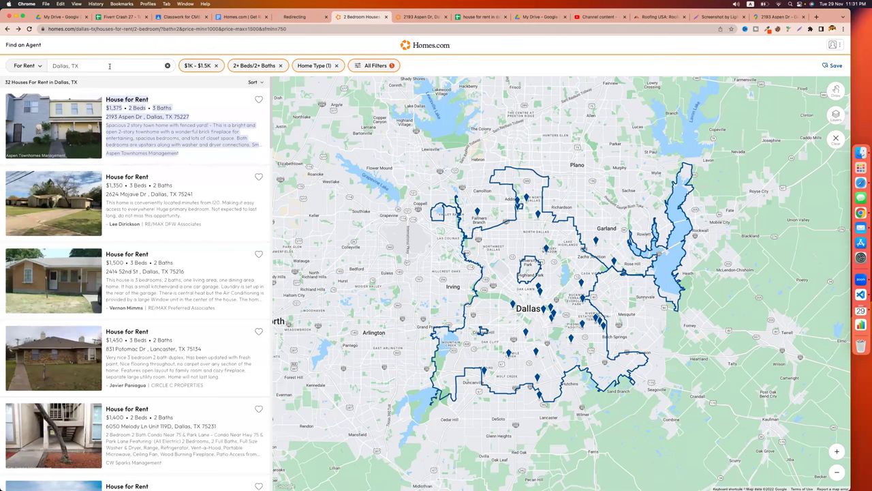
left_click(28, 45)
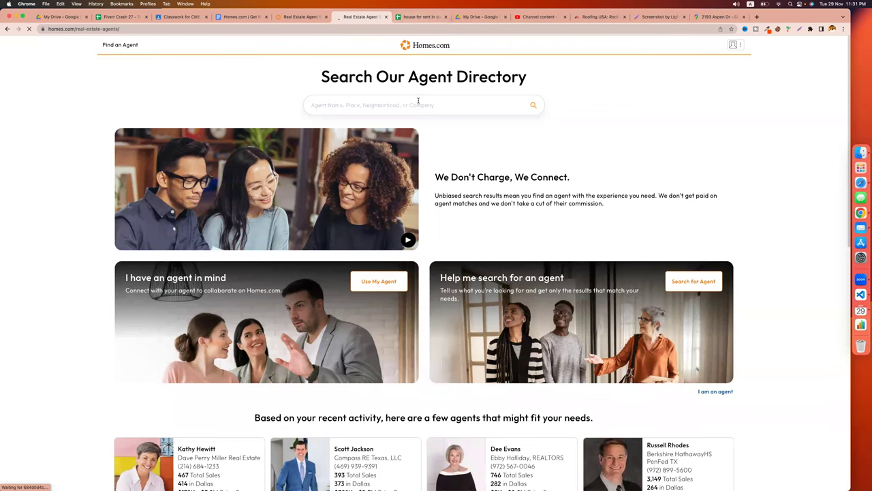
left_click(319, 18)
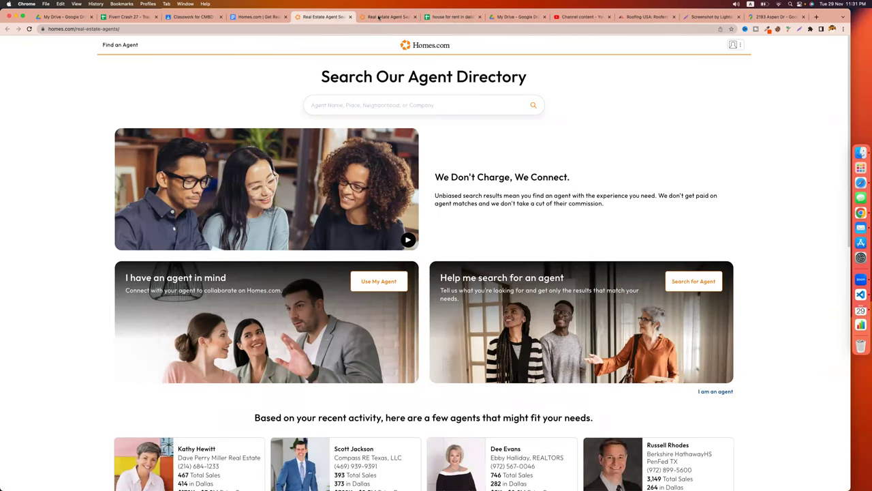
left_click(415, 16)
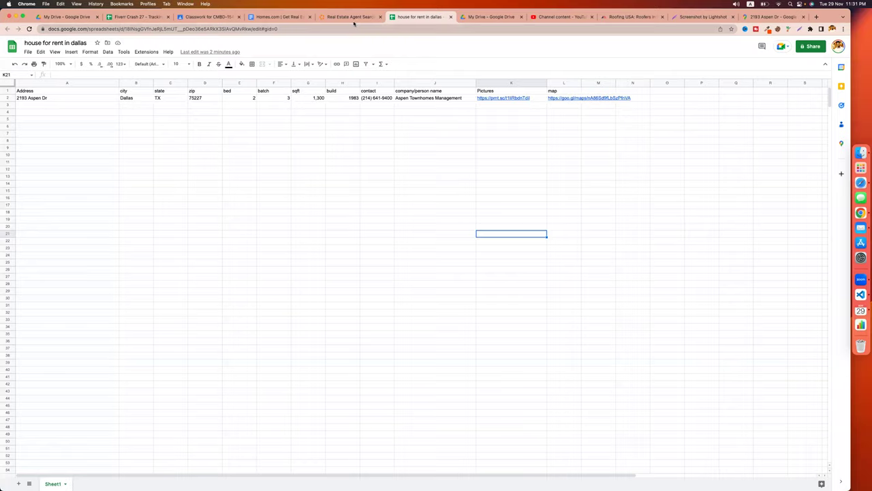
left_click(352, 18)
left_click(278, 19)
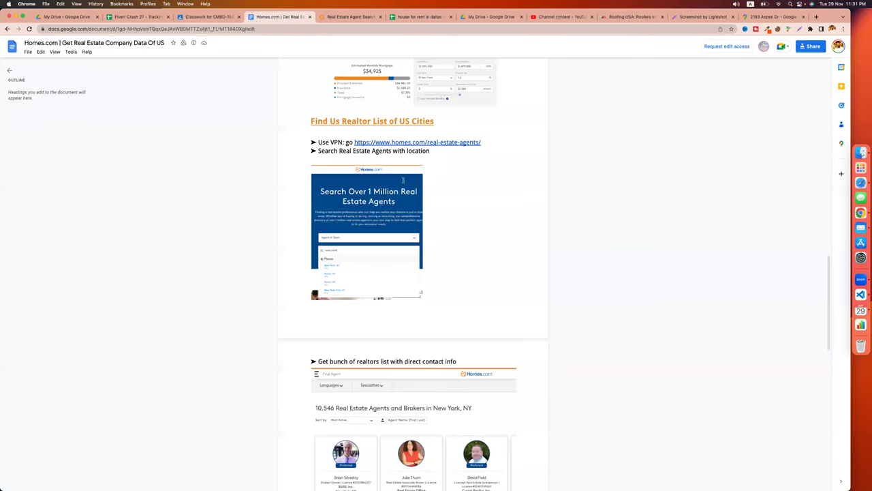
left_click_drag(339, 150, 430, 152)
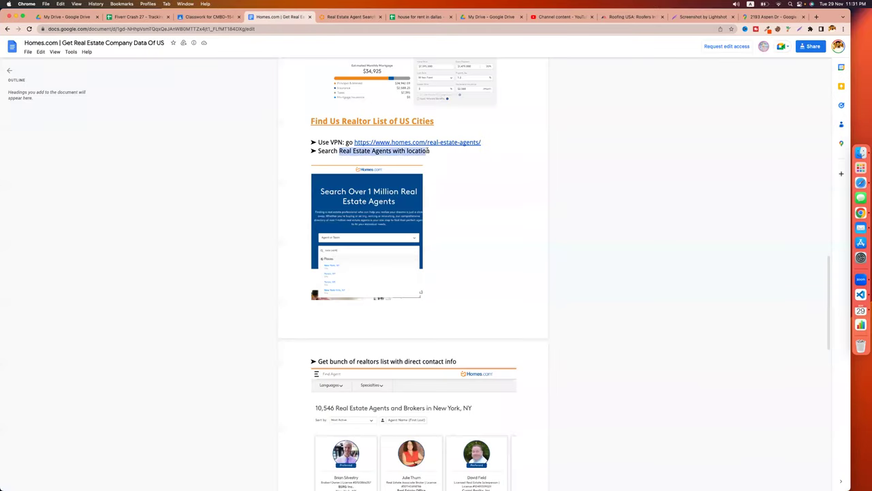
left_click(349, 17)
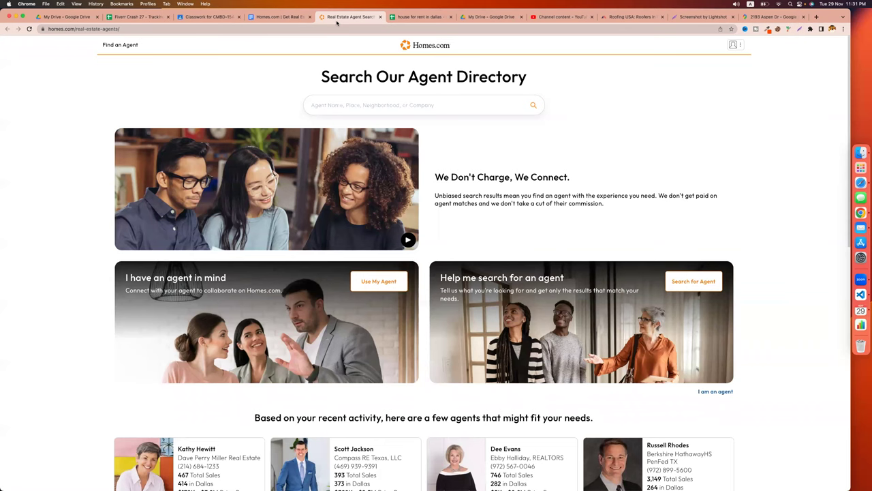
Try a 'Dallas Hall' search in the agent directory, then go back to the search page.
left_click(336, 109)
type("Dallas Hall")
key("Return")
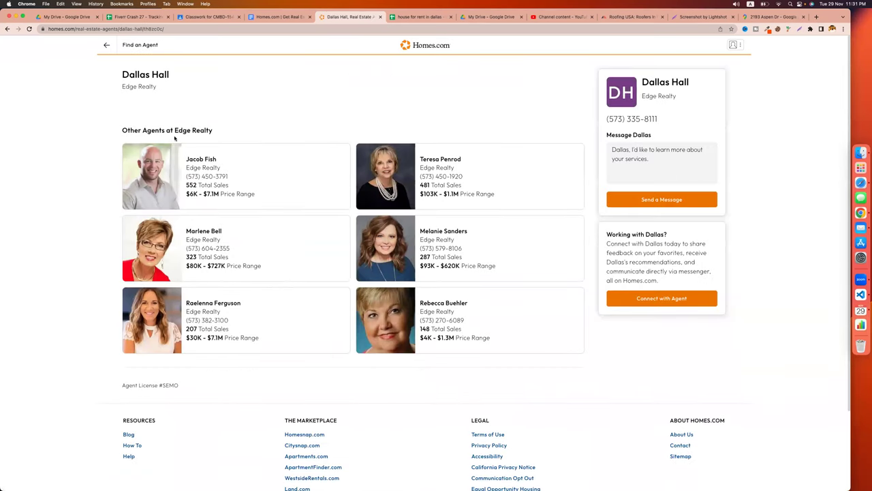
scroll(101, 245, "down", 3)
scroll(486, 226, "up", 3)
left_click(6, 29)
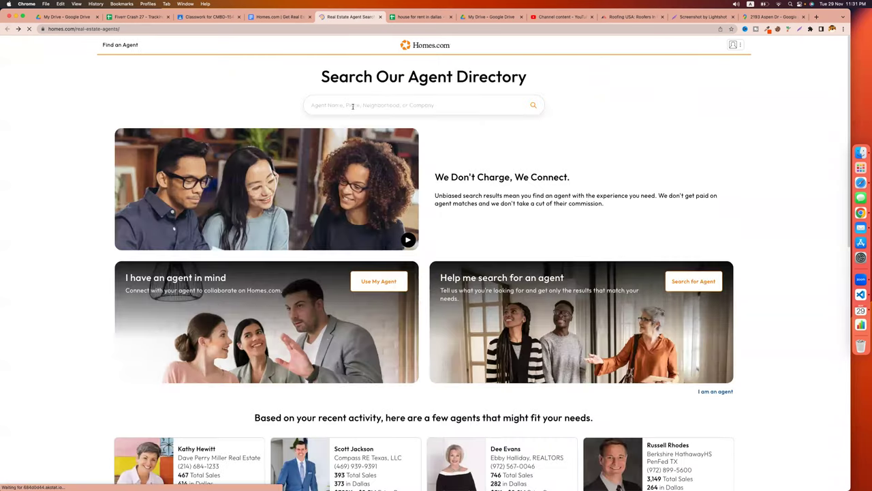
Search the agent directory by place and pick the Dallas, TX suggestion.
left_click(352, 106)
type("dalls")
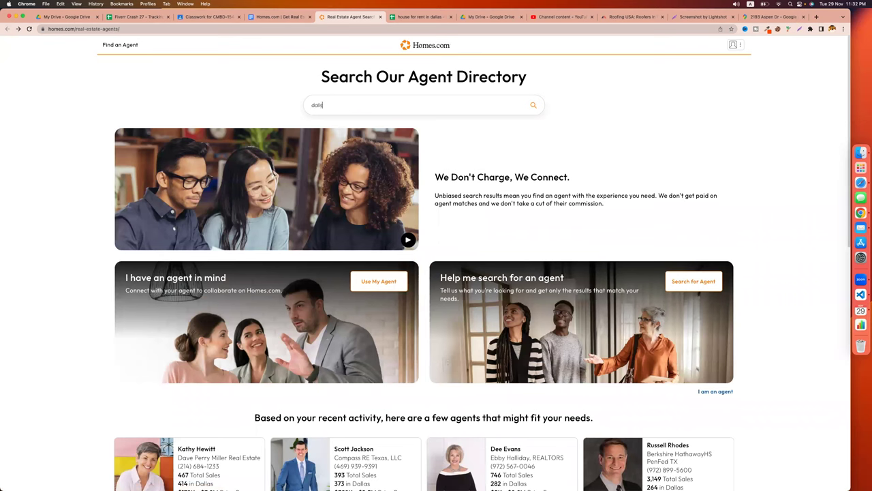
key("BackSpace")
type("as")
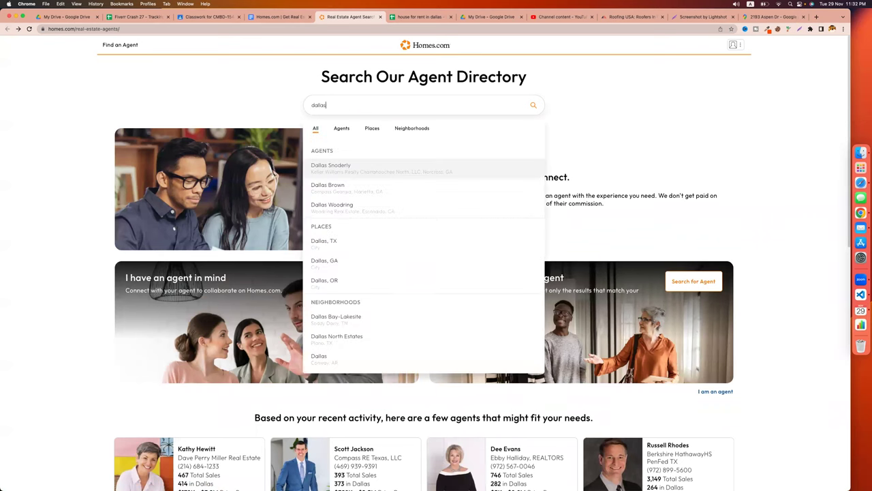
left_click(351, 244)
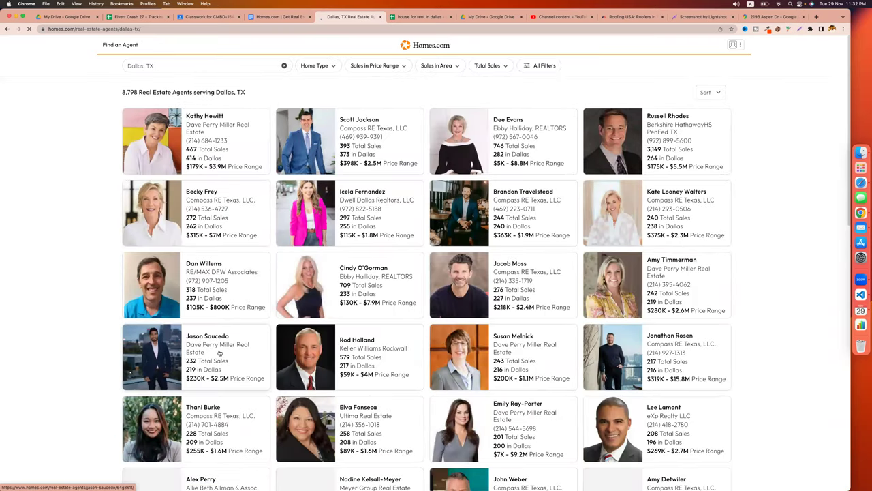
scroll(218, 351, "down", 10)
scroll(219, 351, "up", 10)
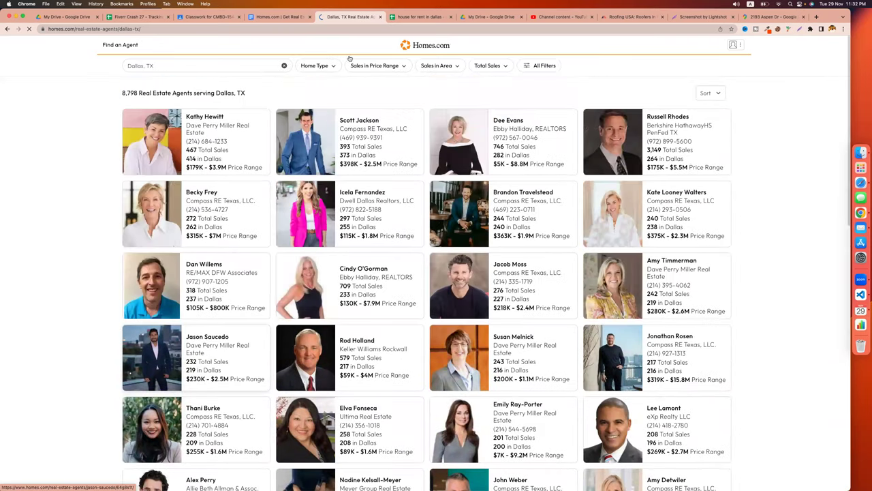
left_click(406, 18)
Rename Sheet1 to 'rent - dallas' and duplicate it.
double_click(54, 483)
type("re")
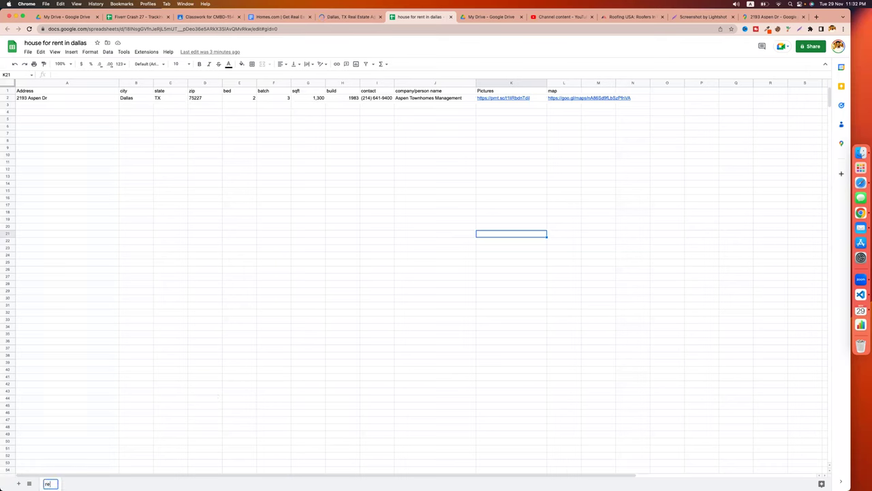
type("nt - dallas")
left_click(85, 441)
right_click(66, 482)
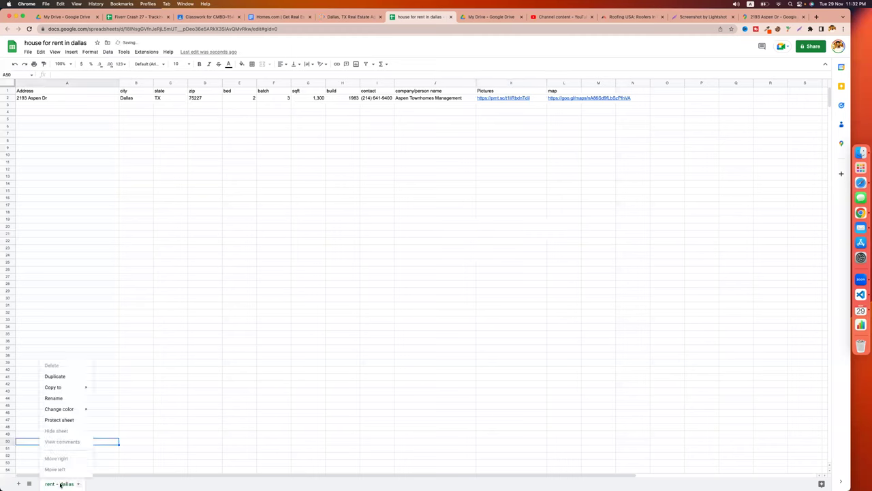
left_click(69, 376)
Rename the copy to 'agent - dallas' and clear its A1:M6 data.
double_click(122, 483)
left_click_drag(123, 483, 92, 483)
type("a")
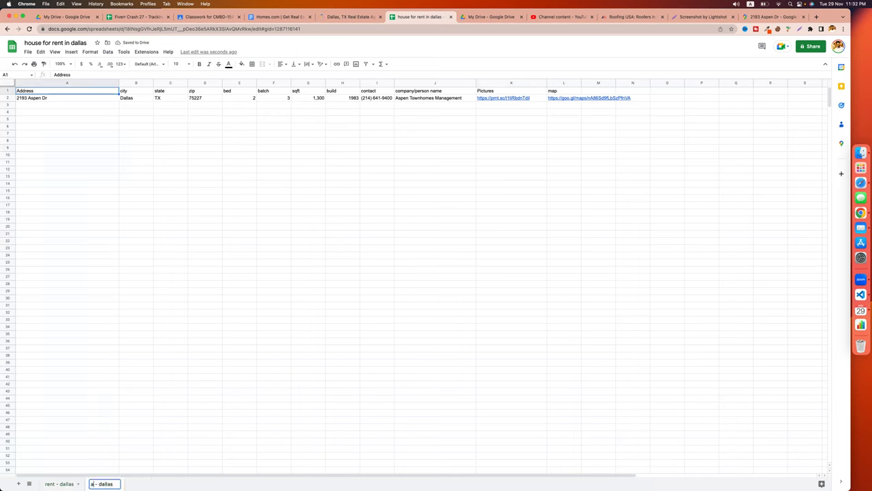
type("gent")
key("Return")
left_click(171, 390)
left_click_drag(55, 92, 615, 129)
key("Delete")
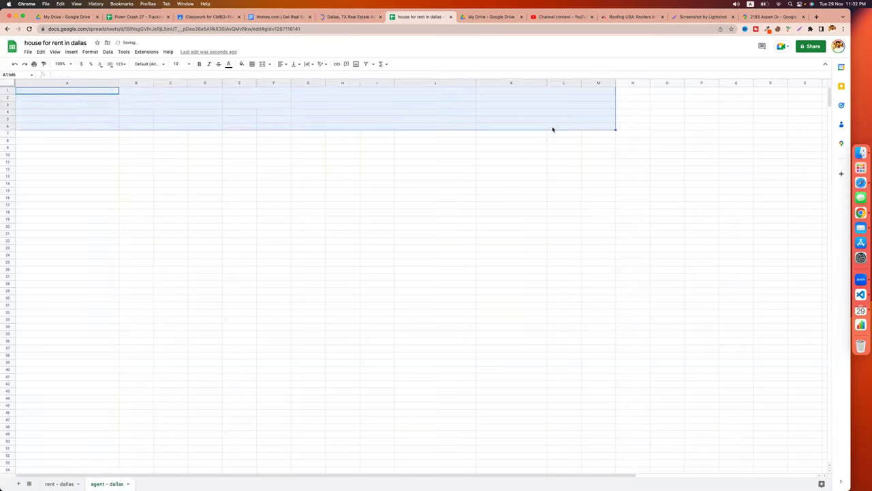
left_click(356, 17)
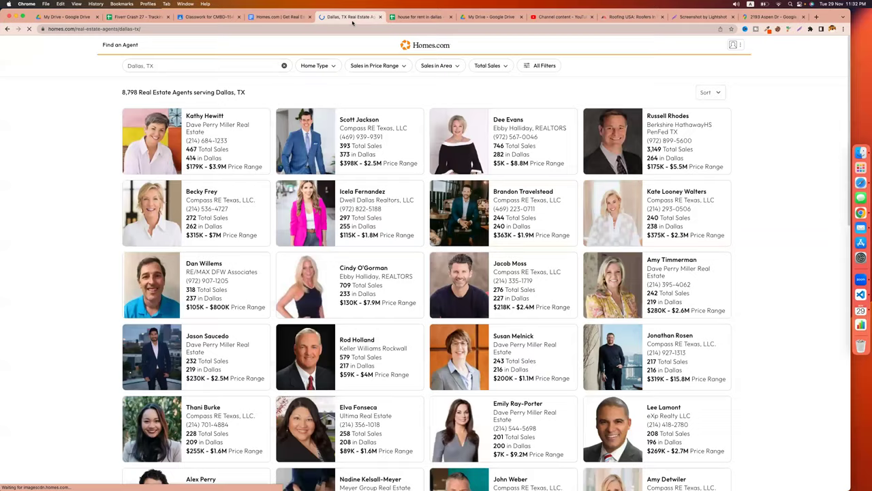
Open the first Dallas agent's profile and enter an 'agent name' header with her name in A2.
right_click(212, 113)
left_click(245, 119)
left_click(379, 18)
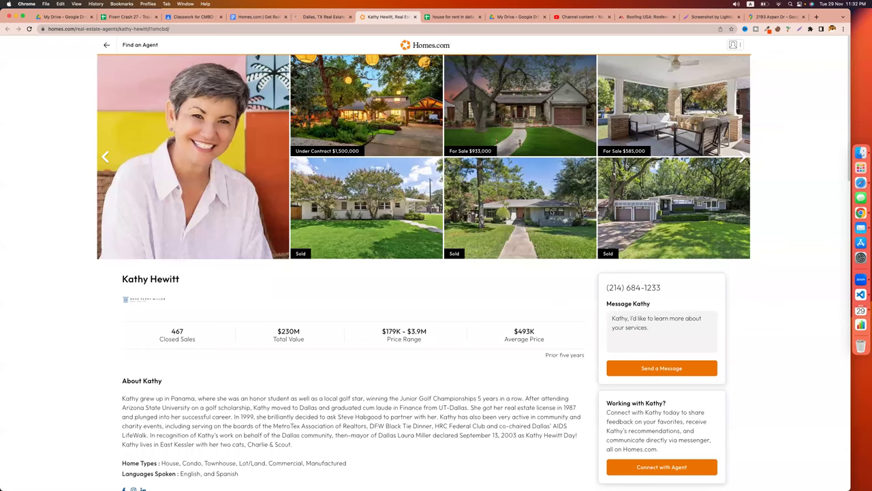
triple_click(124, 278)
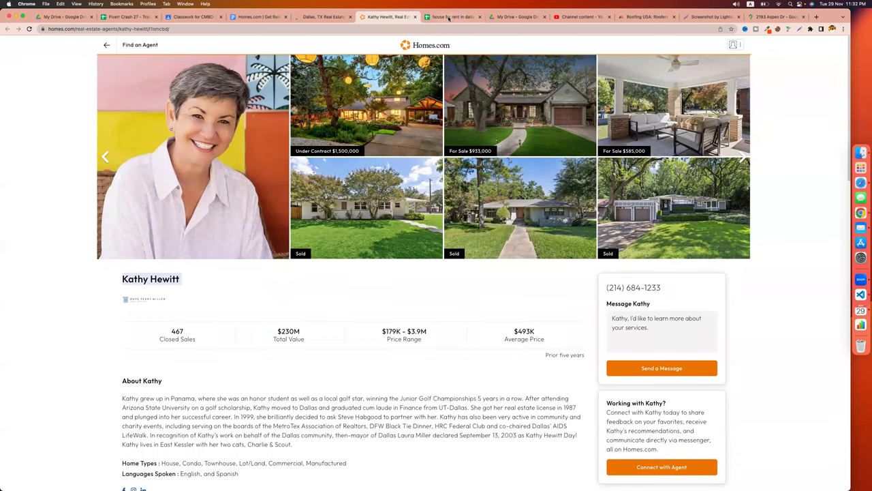
left_click(427, 16)
left_click(80, 92)
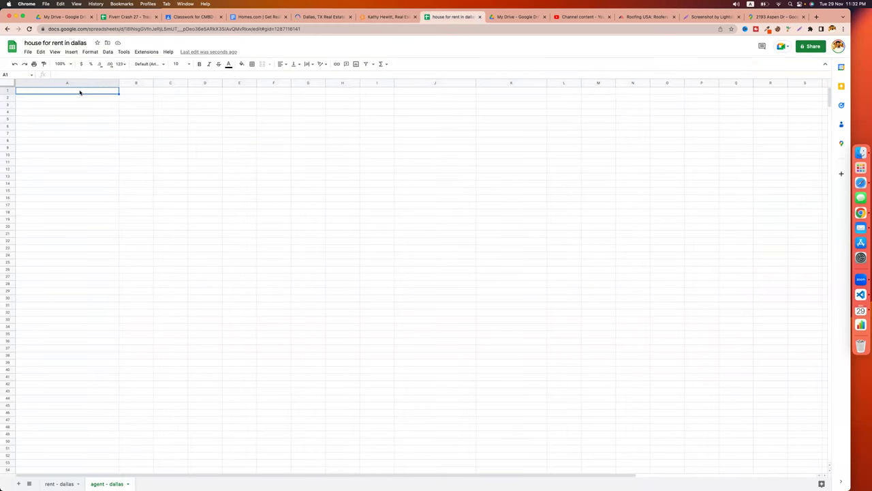
type("agent name")
key("Tab")
key("Return")
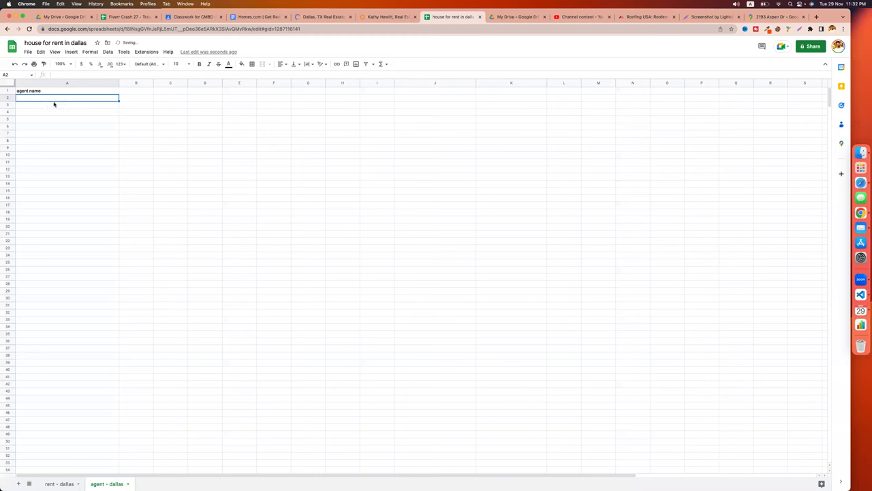
left_click(133, 105)
left_click(128, 91)
Add a 'contact number' column with the agent's phone number in B2, resizing columns A and B.
left_click(387, 21)
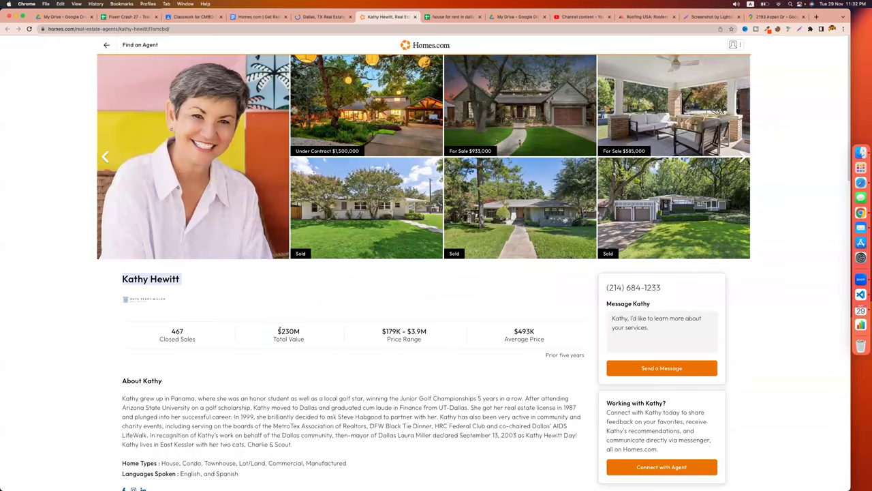
left_click(78, 294)
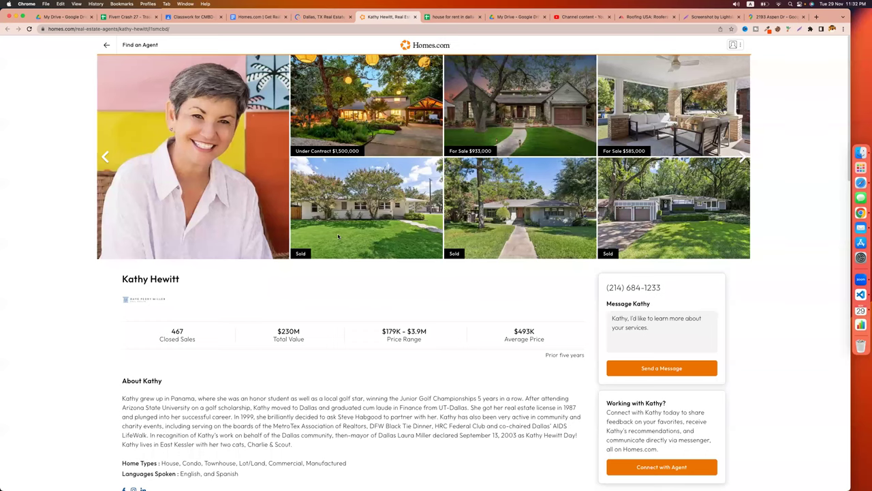
scroll(373, 275, "down", 5)
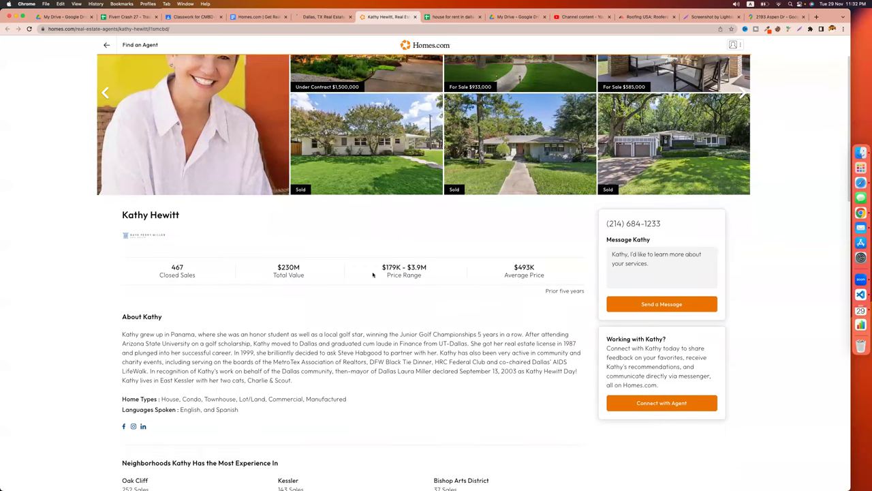
scroll(525, 240, "up", 1)
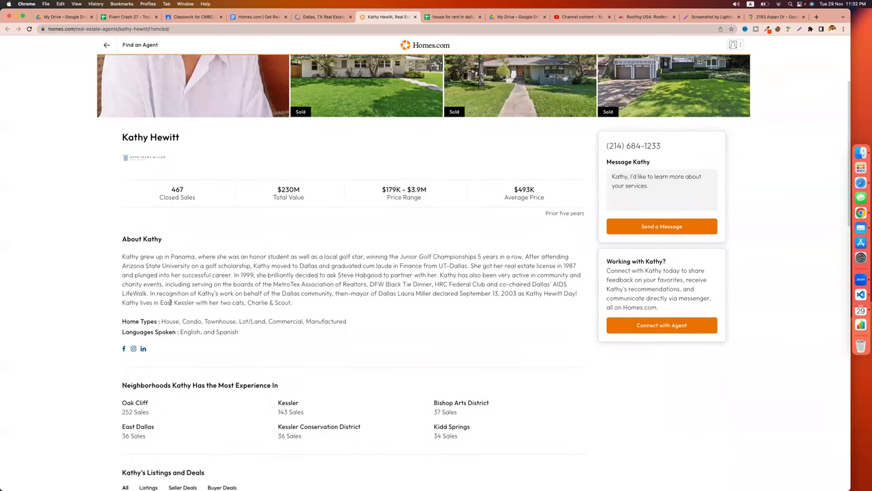
mouse_move(604, 160)
left_mouse_down()
mouse_move(617, 149)
mouse_move(590, 147)
mouse_move(676, 148)
mouse_move(606, 146)
left_mouse_up()
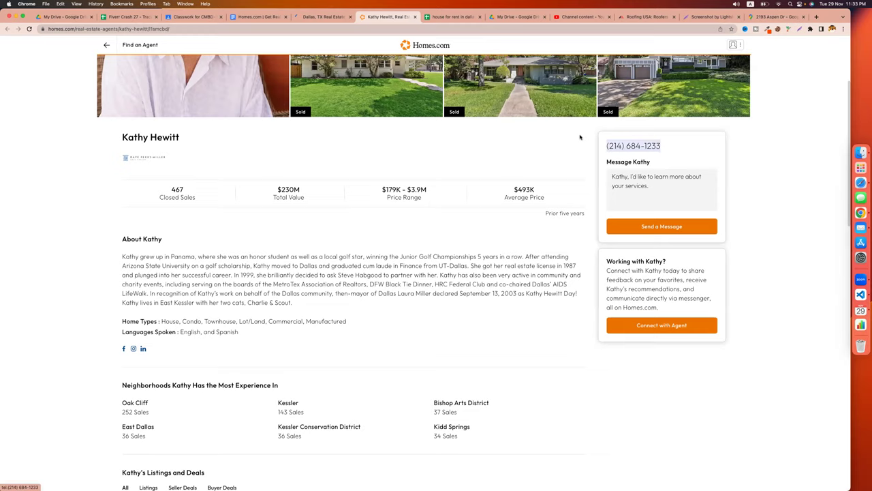
left_click(458, 17)
type("contact number")
key("Return")
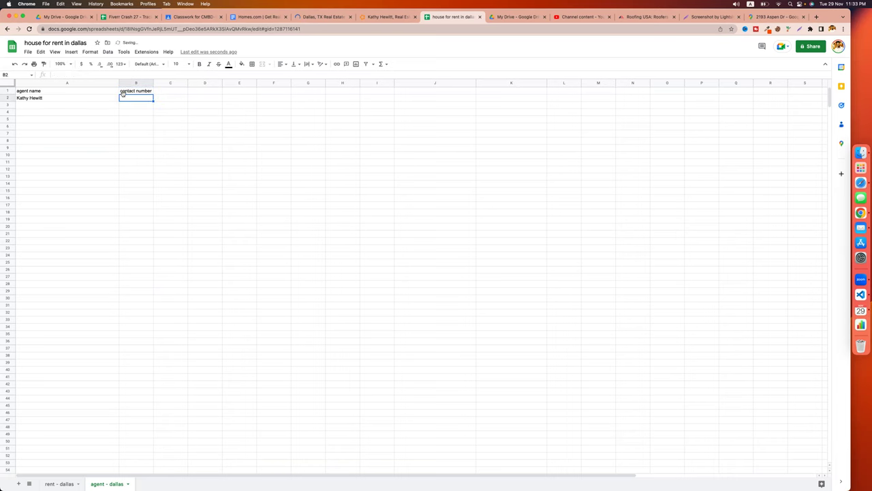
left_click(136, 133)
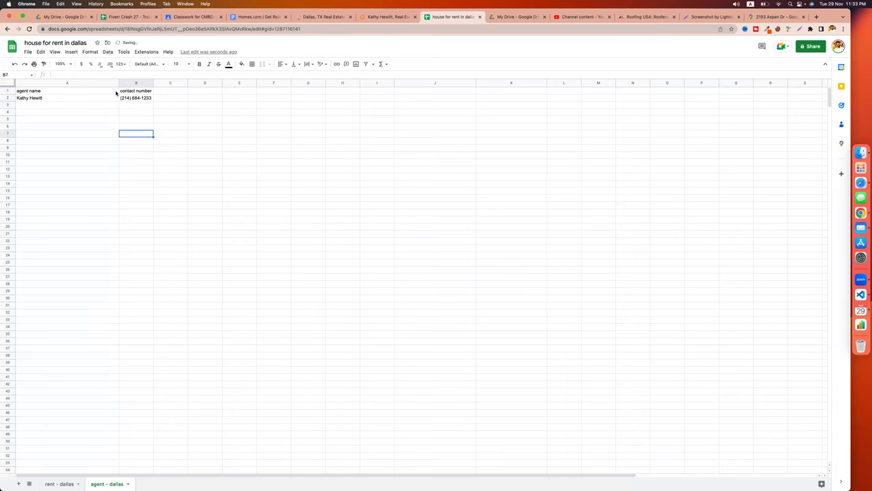
mouse_move(119, 83)
left_mouse_down()
mouse_move(76, 83)
mouse_move(131, 83)
left_mouse_up()
left_click(170, 119)
left_click(232, 115)
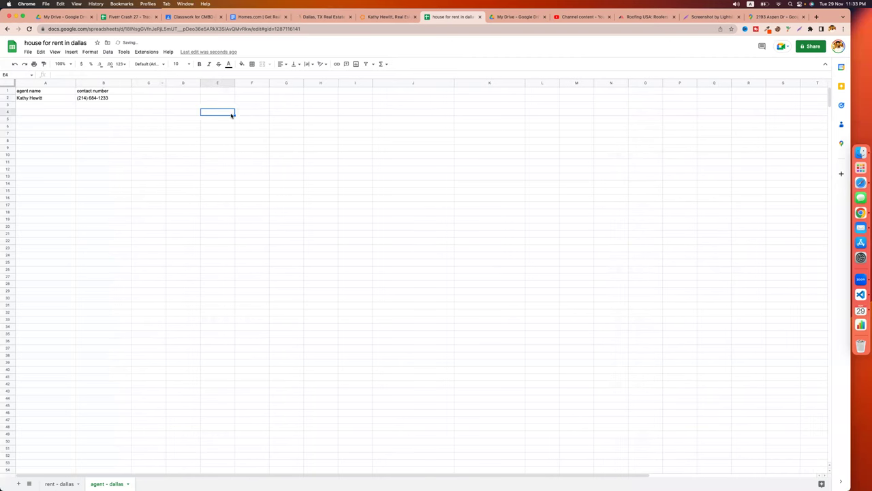
Copy the agent's Facebook link into C2 under a new 'social meida' header.
left_click(383, 18)
scroll(209, 264, "down", 3)
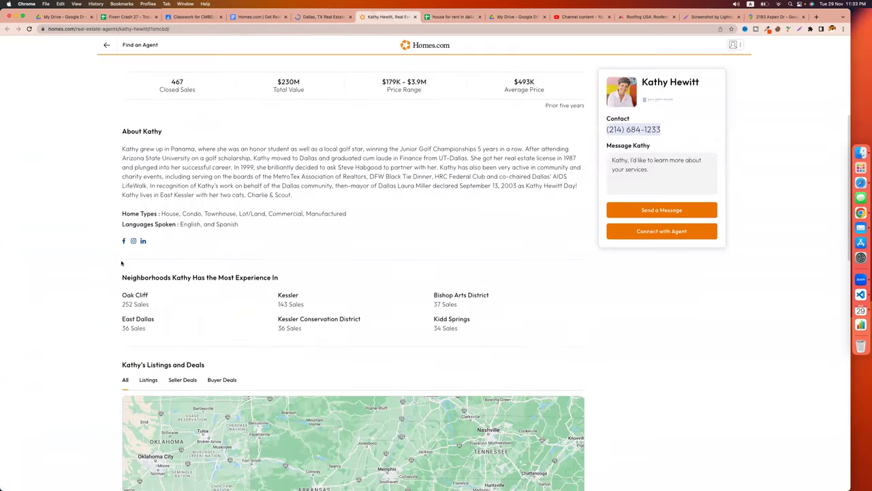
right_click(124, 242)
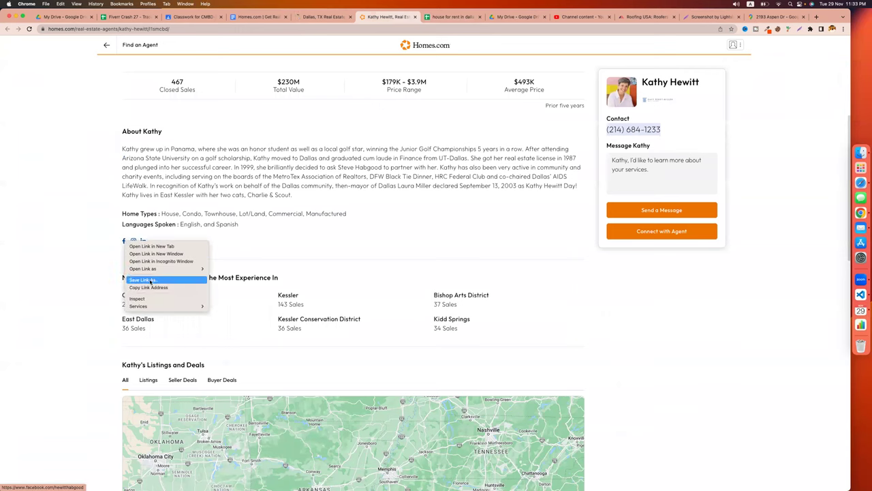
left_click(148, 287)
left_click(439, 18)
left_click(158, 90)
type("social meida")
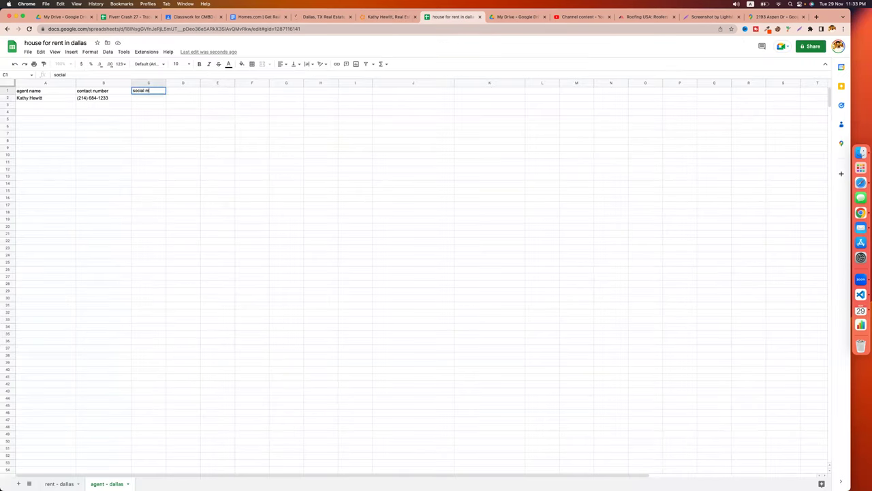
key("Return")
double_click(136, 98)
left_click(210, 128)
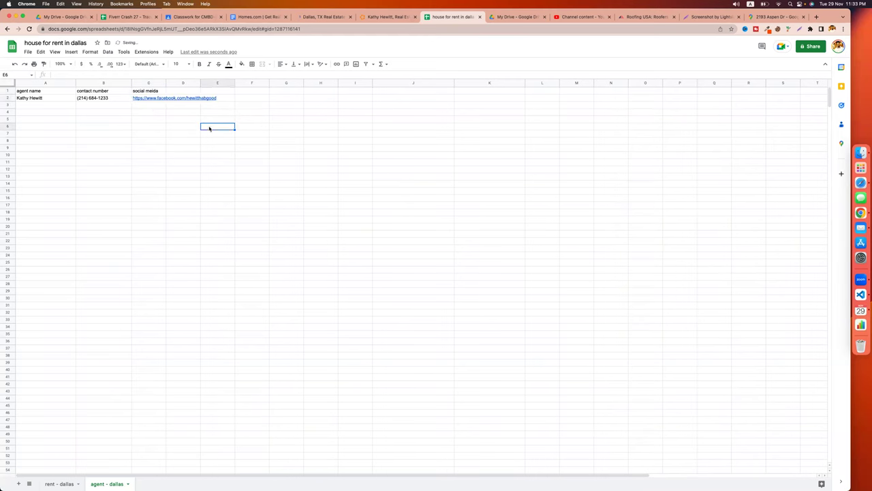
left_click(395, 17)
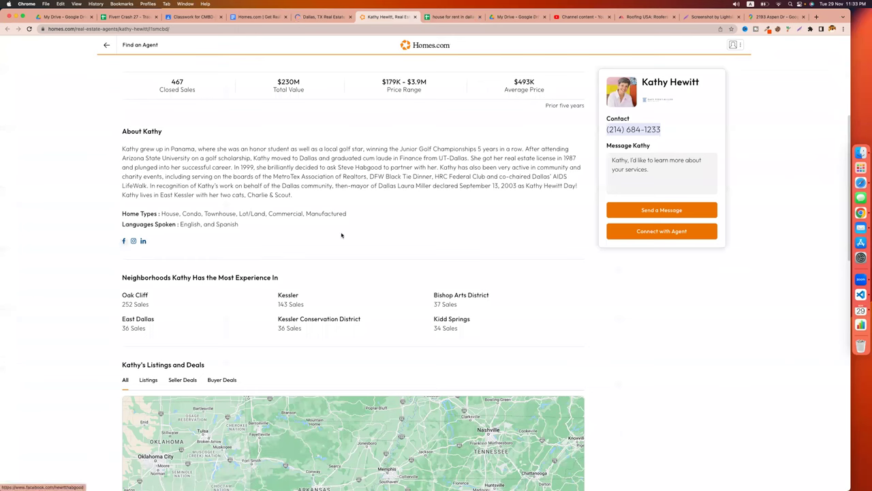
Check the agent's $230M total value and $179K - $3.9M price range, then find the Listings and Deals map.
scroll(310, 266, "up", 2)
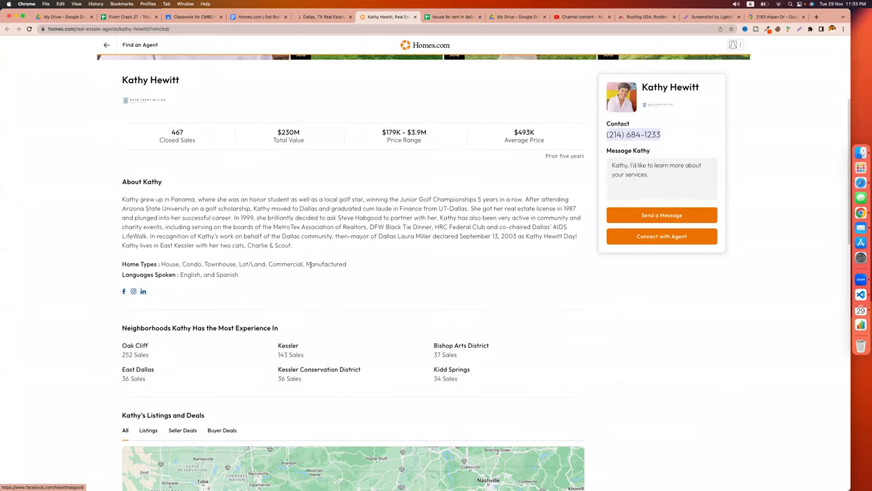
scroll(310, 264, "up", 2)
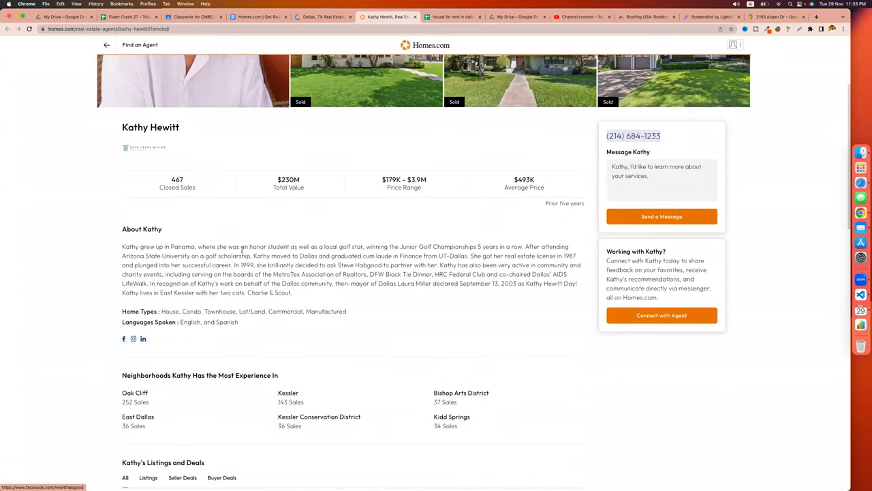
scroll(242, 251, "up", 1)
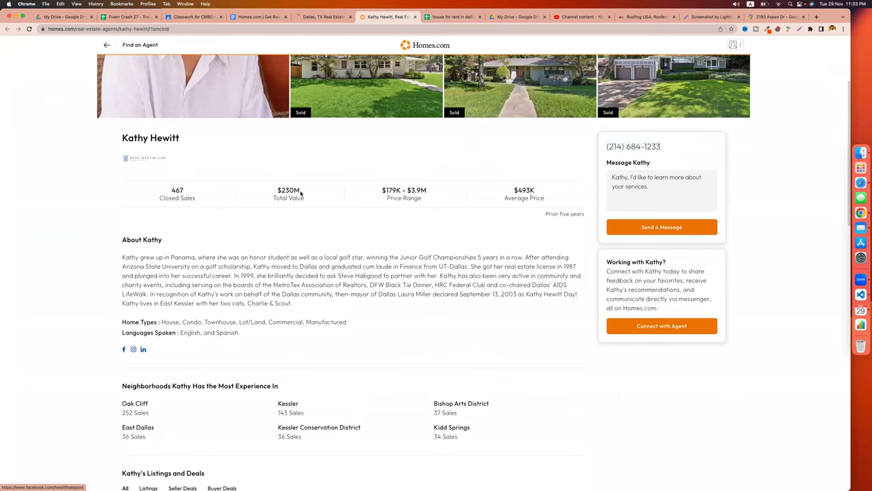
double_click(276, 191)
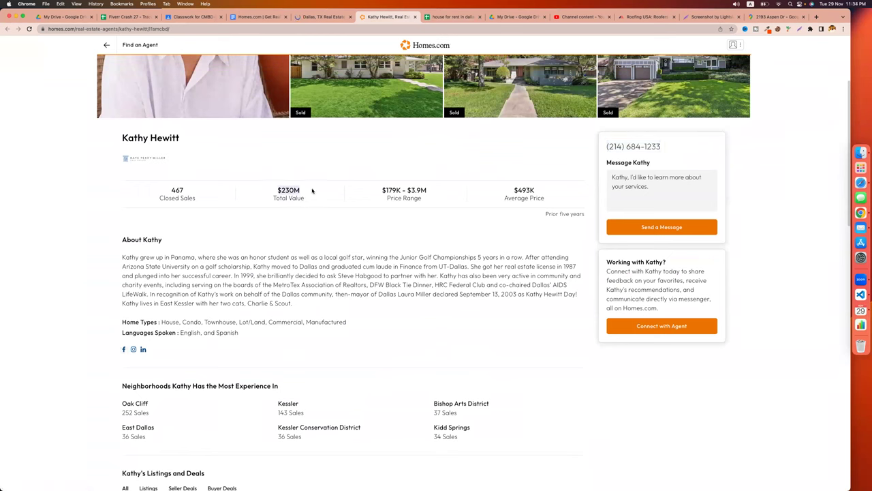
left_click_drag(380, 191, 430, 193)
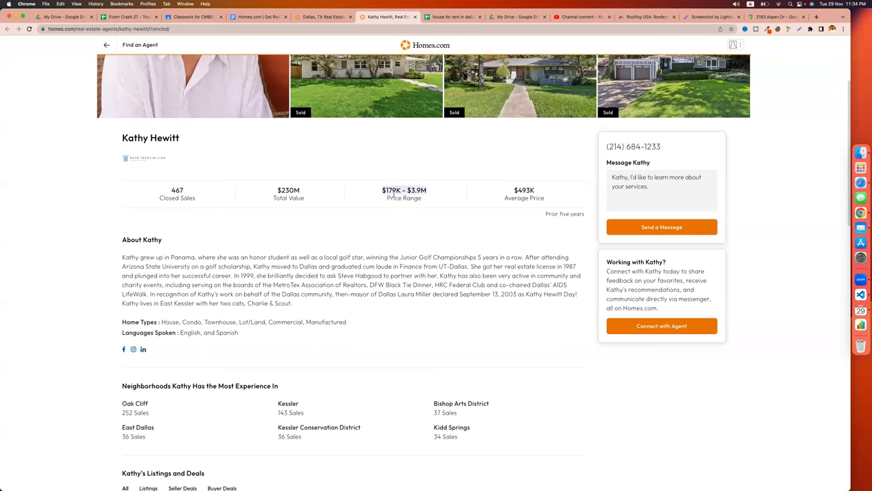
left_click(507, 191)
scroll(464, 290, "down", 3)
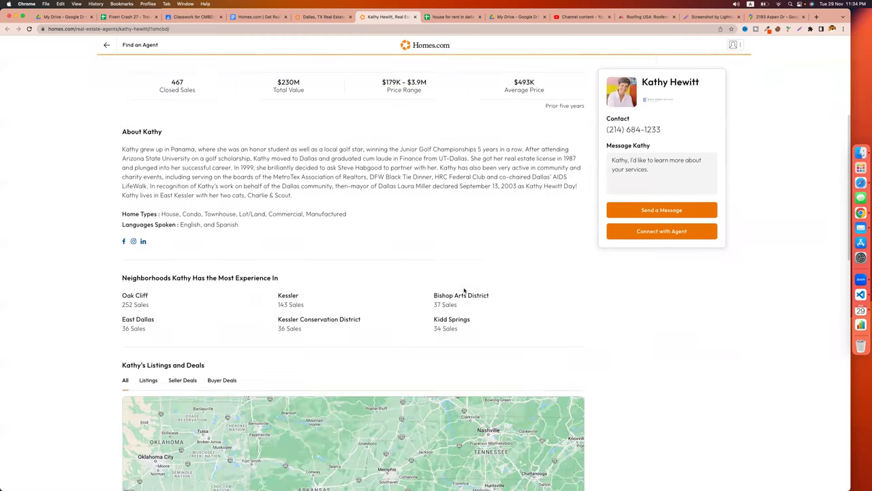
scroll(350, 242, "down", 1)
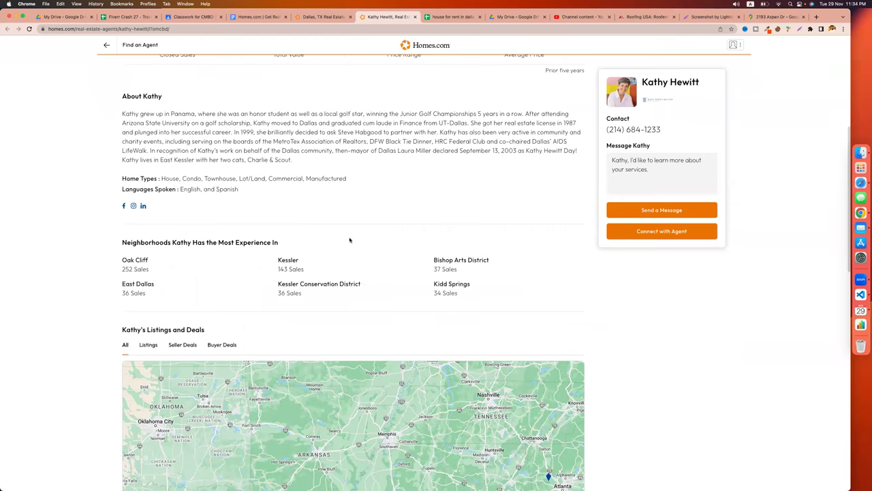
scroll(242, 273, "down", 12)
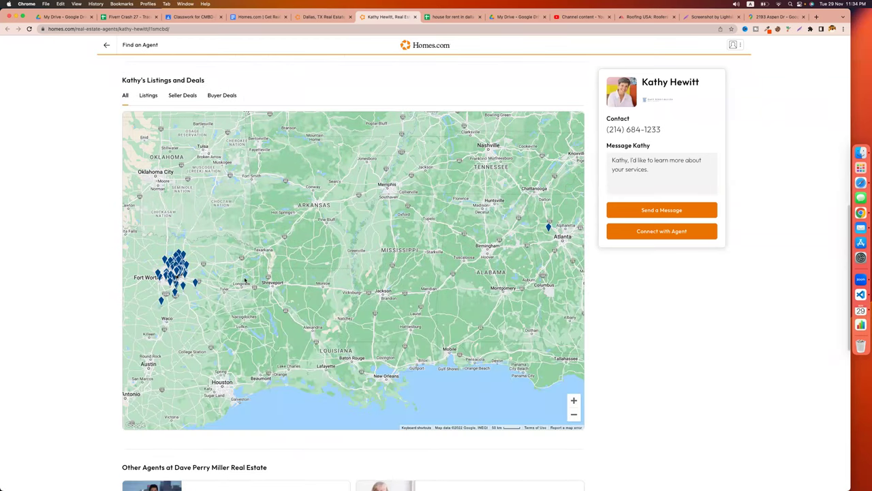
scroll(259, 259, "up", 6)
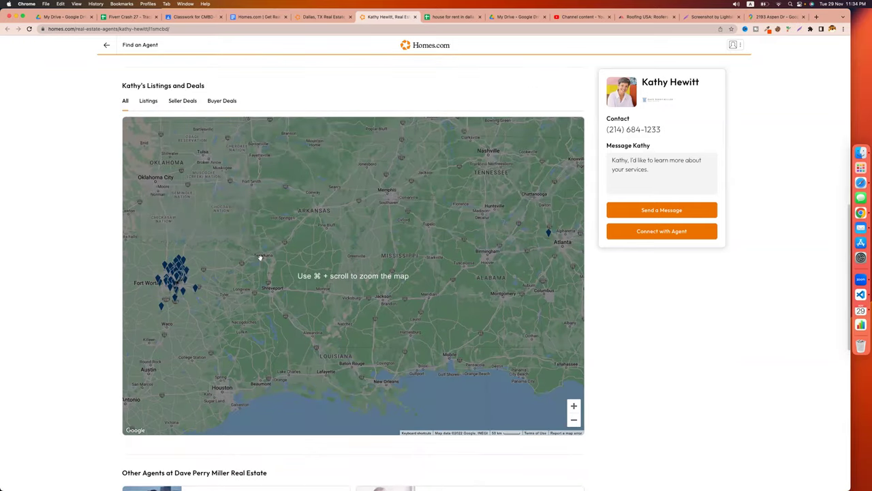
scroll(150, 131, "up", 1)
Filter the map to active listings and preview the $150,000 Buckalew St and $585,000 Montclair Ave homes.
left_click(149, 130)
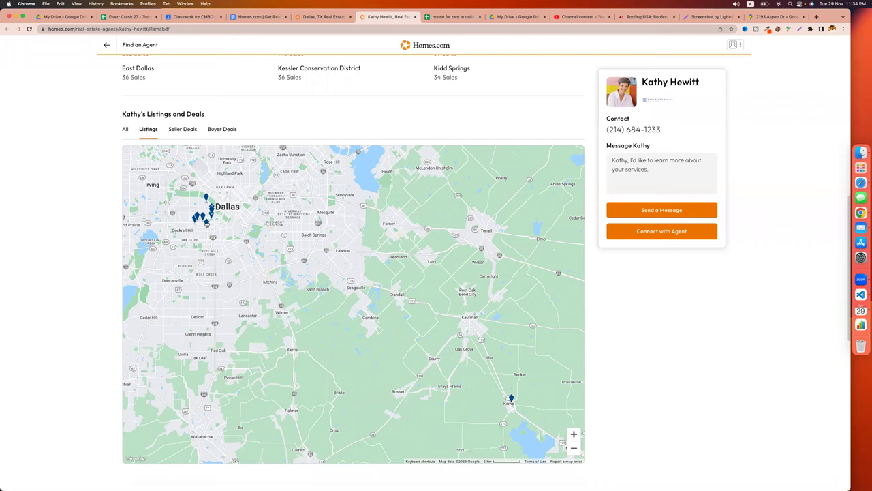
left_click(207, 223)
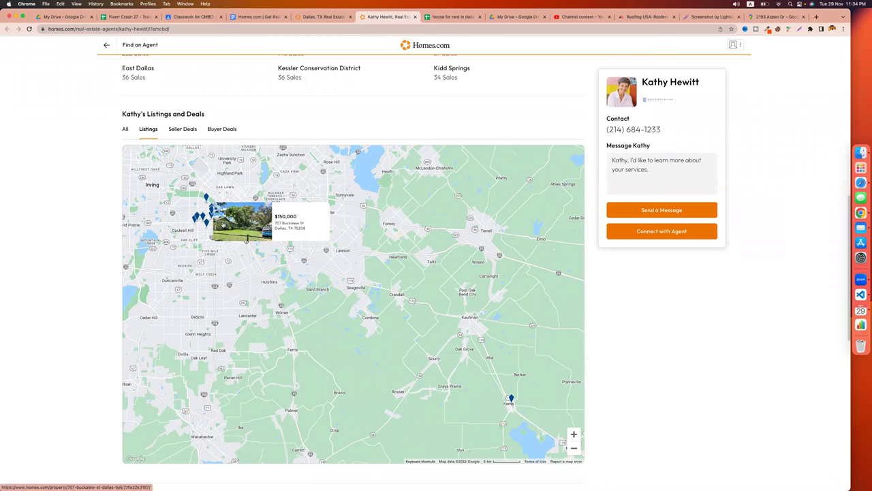
left_click(202, 216)
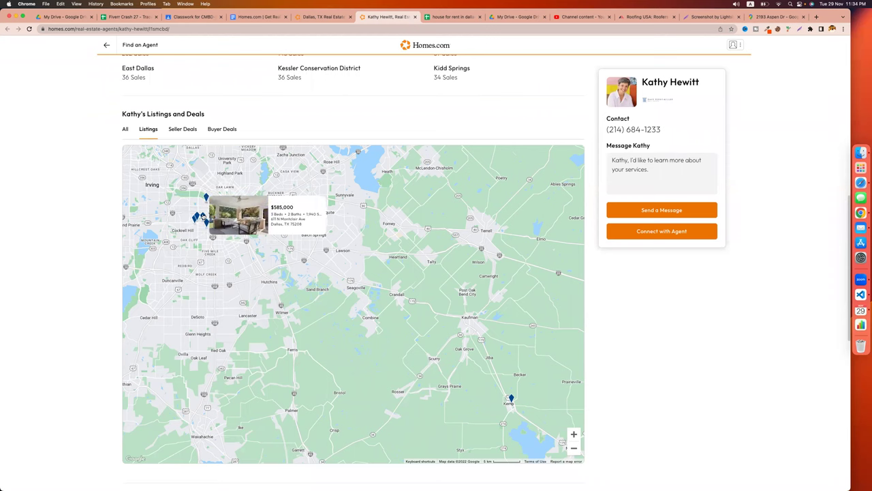
scroll(202, 216, "up", 1)
Compare the agent's buyer deals, seller deals and active listings on the map, then scroll up to the photo gallery.
left_click(222, 170)
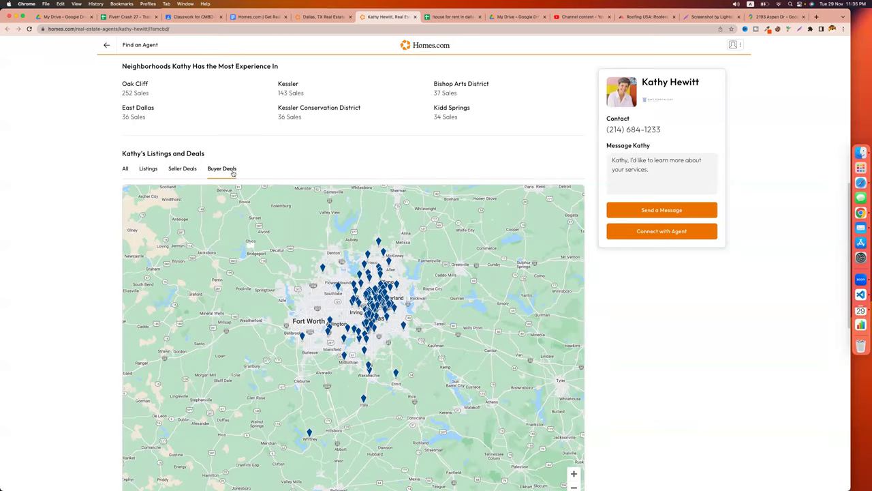
left_click(184, 169)
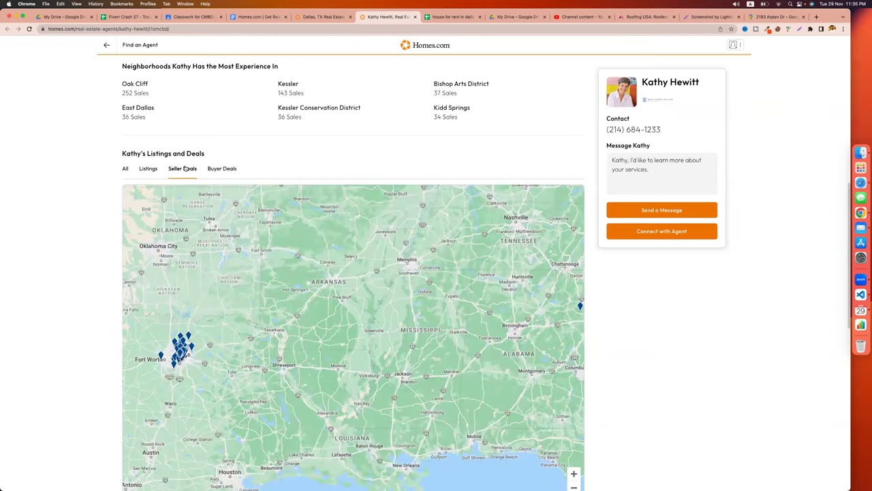
left_click(148, 169)
scroll(86, 264, "up", 2)
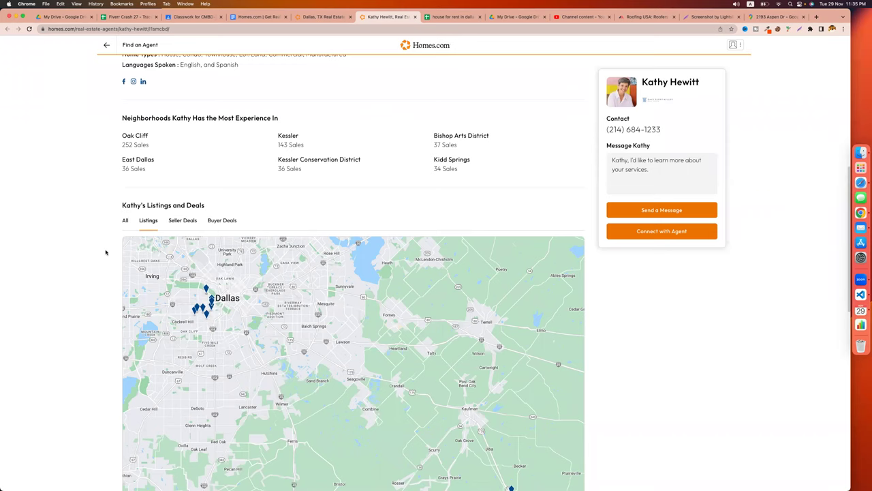
left_click(203, 308)
left_click(191, 223)
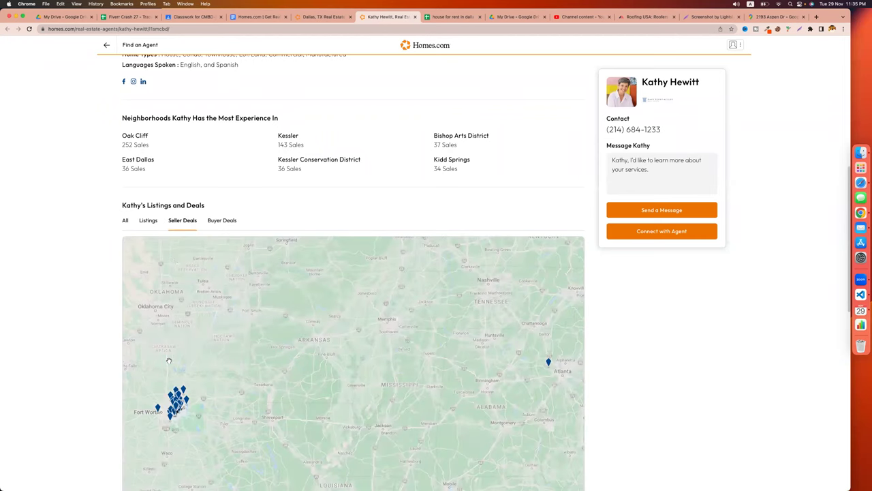
scroll(170, 361, "down", 2)
scroll(303, 280, "down", 1)
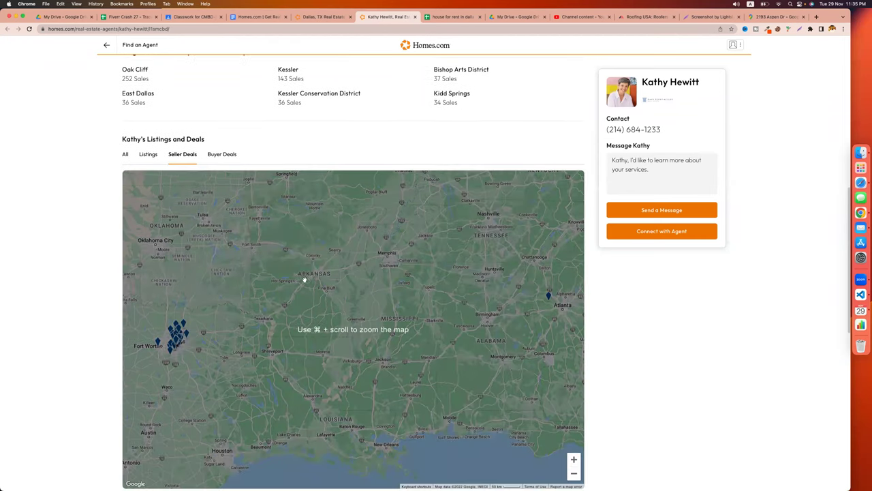
scroll(328, 323, "up", 5)
scroll(328, 323, "up", 3)
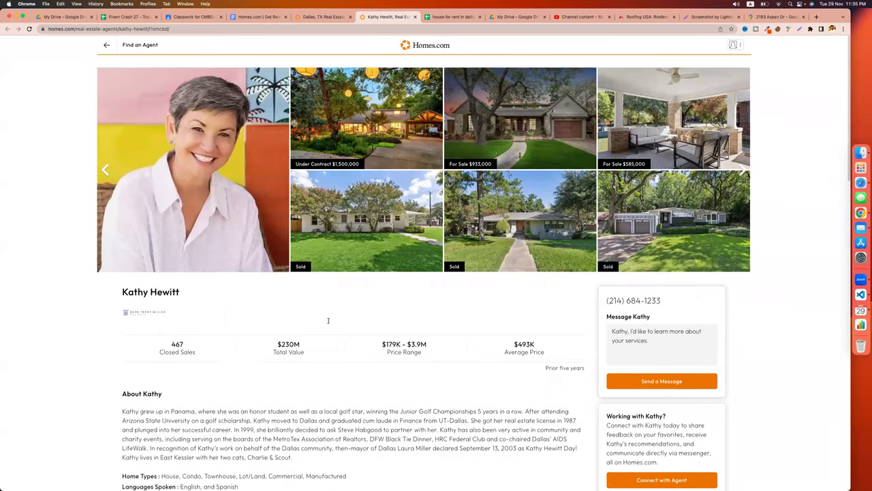
scroll(340, 263, "down", 1)
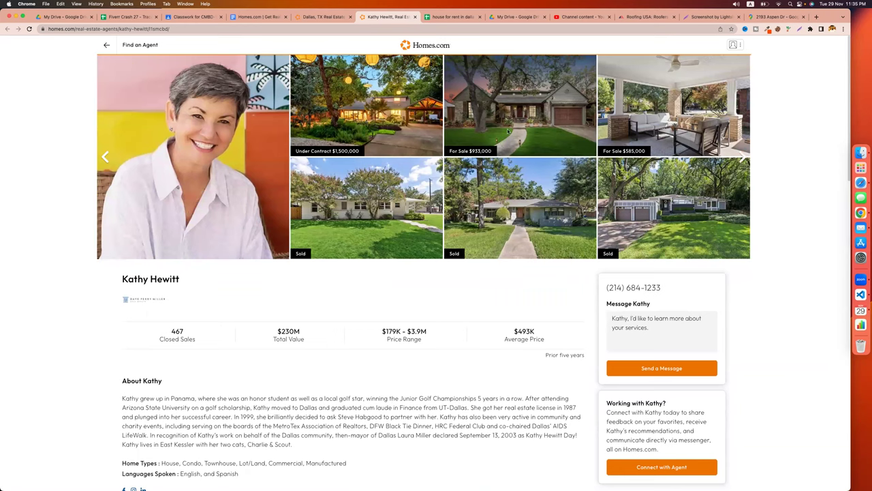
Capture the agent's portrait and listing photo gallery with Lightshot, upload it, and select its prnt.sc link.
left_click(743, 157)
left_click(105, 157)
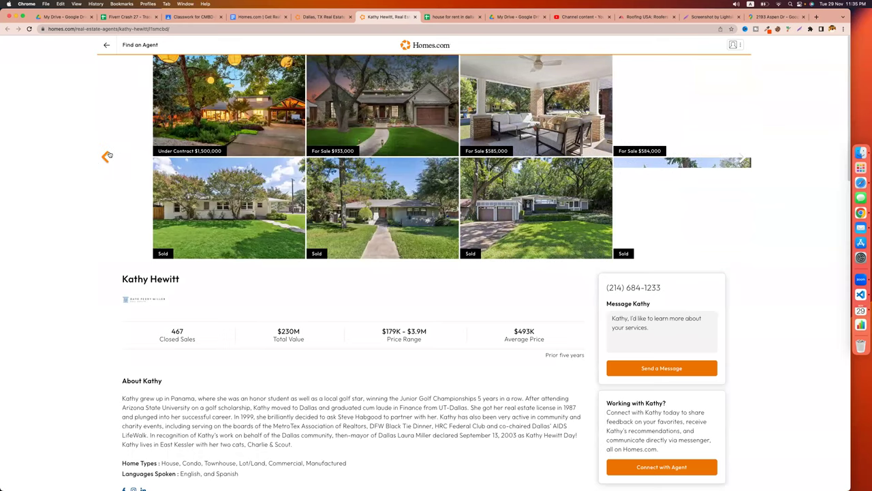
left_click(799, 29)
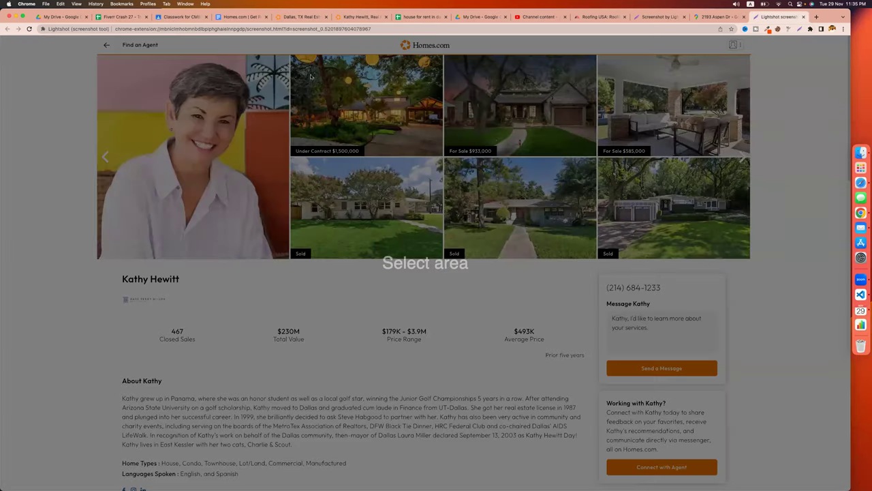
left_click_drag(99, 57, 750, 257)
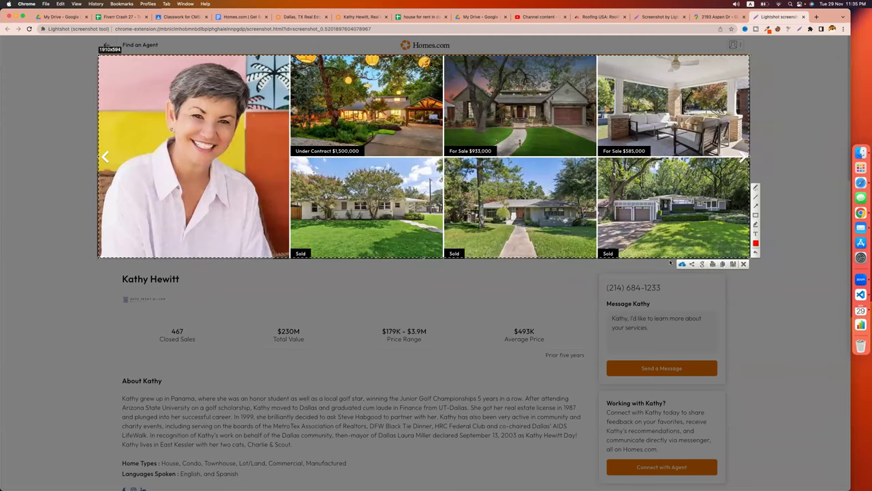
key("Escape")
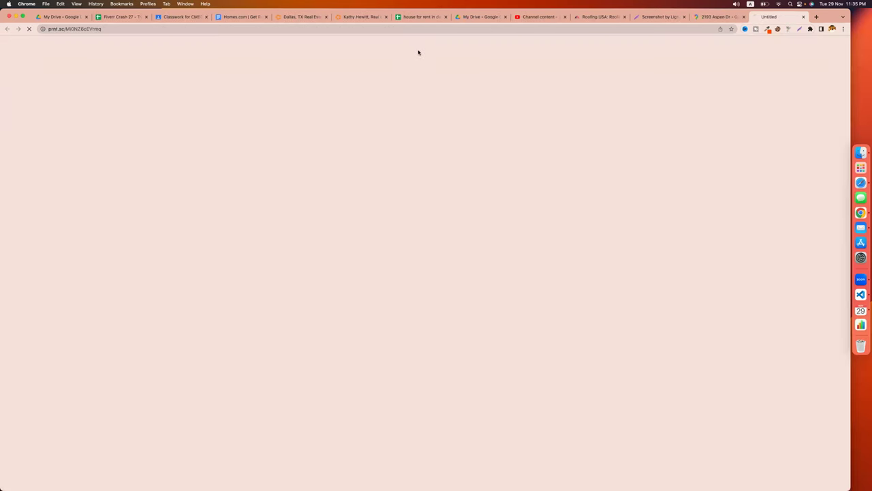
left_click(209, 28)
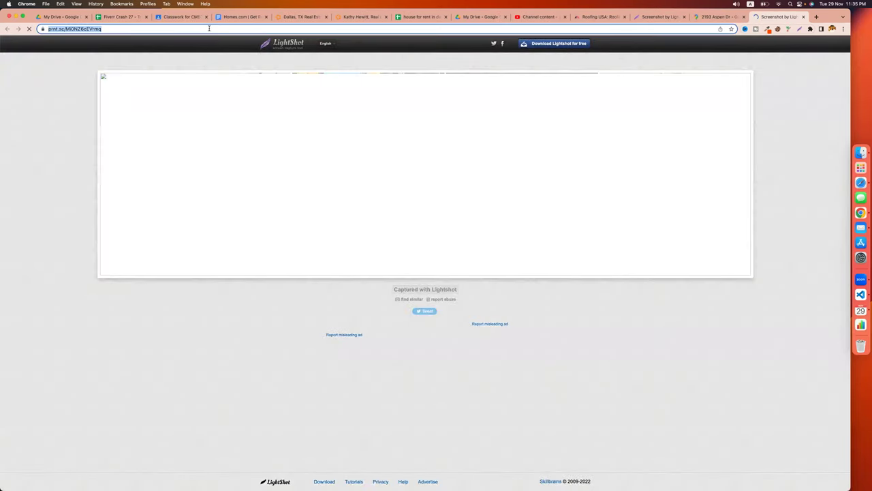
Add a 'pictures of listing' heading in D1 and paste the screenshot link into D2.
left_click(421, 18)
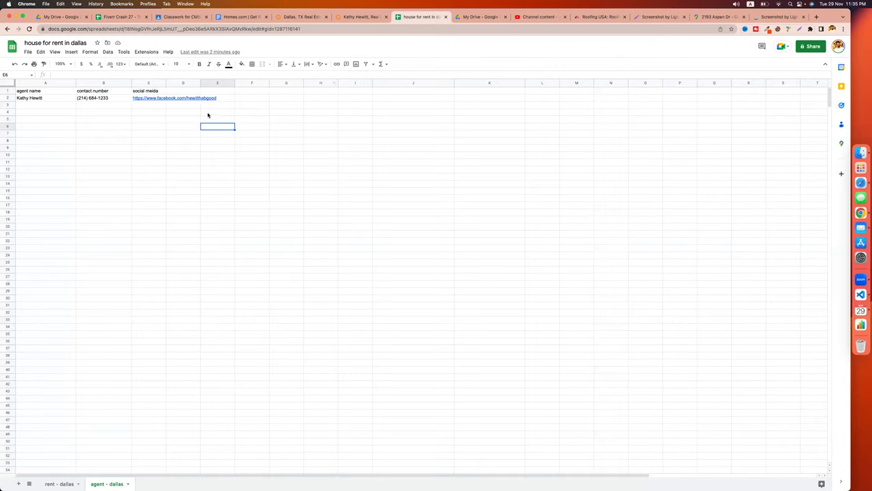
left_click(184, 93)
key("Return")
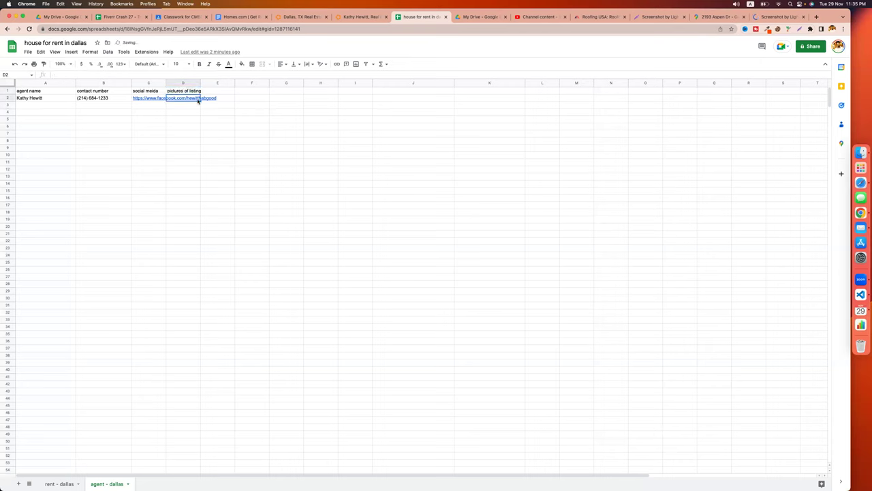
left_click(212, 126)
Widen column C to fit the Facebook link and check the contact number in B2.
left_click_drag(166, 83, 211, 83)
left_click(400, 162)
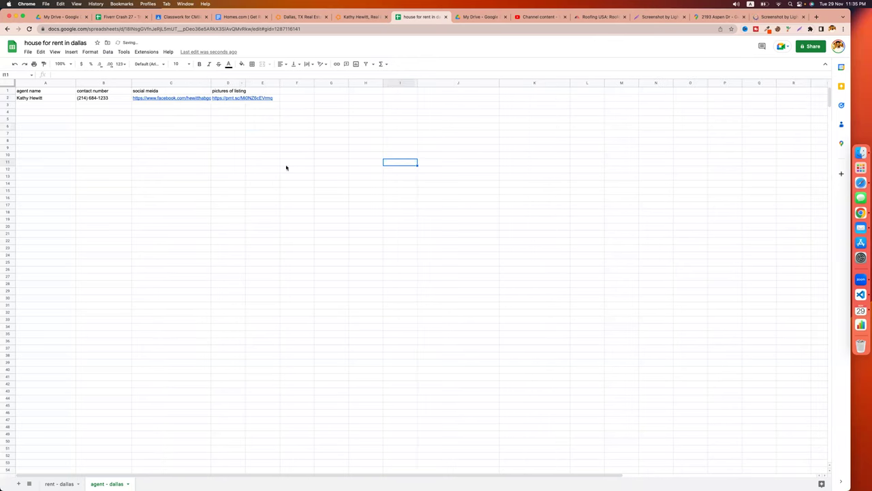
left_click(45, 101)
left_click(110, 101)
left_click(193, 134)
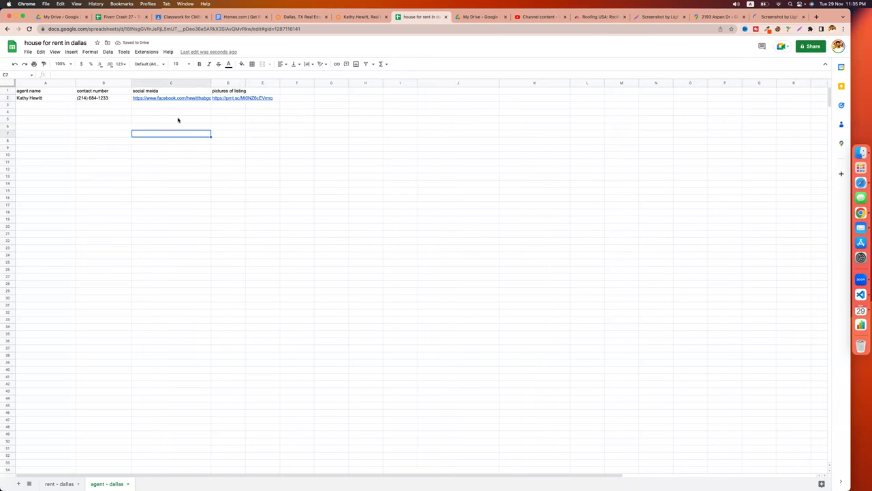
left_click_drag(209, 84, 231, 84)
left_click(318, 155)
left_click(103, 99)
left_click(122, 98)
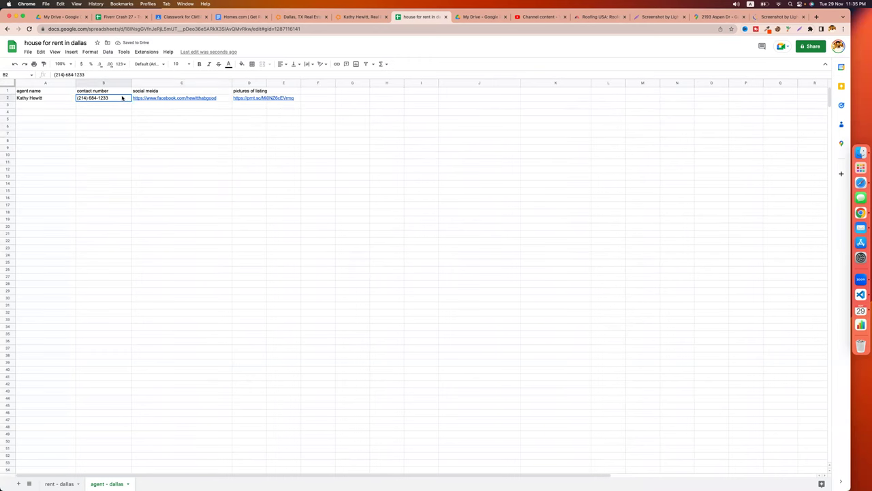
key("super+t")
Search Google for the Dallas area code, confirm 214, and return to the spreadsheet.
type("do")
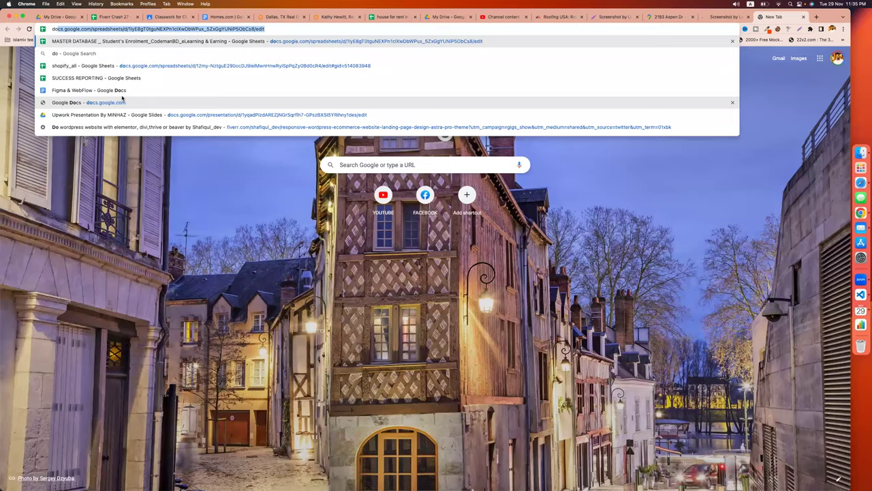
type("allas")
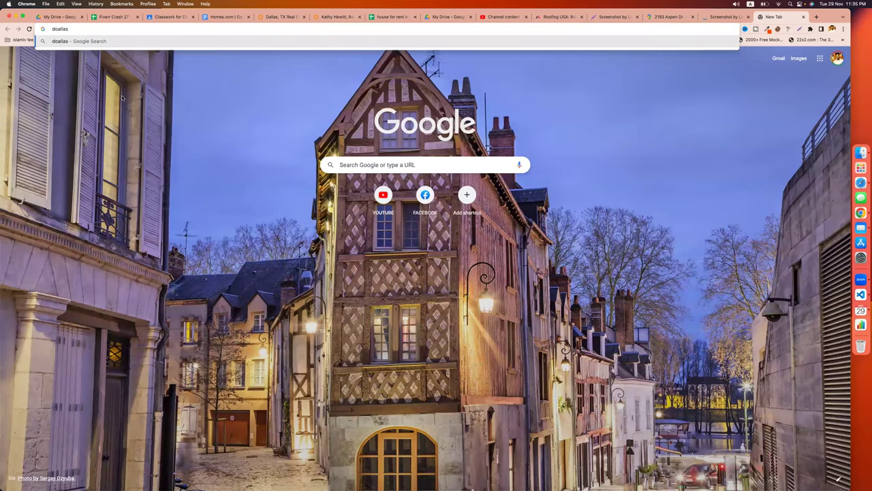
type(" area code")
key("Return")
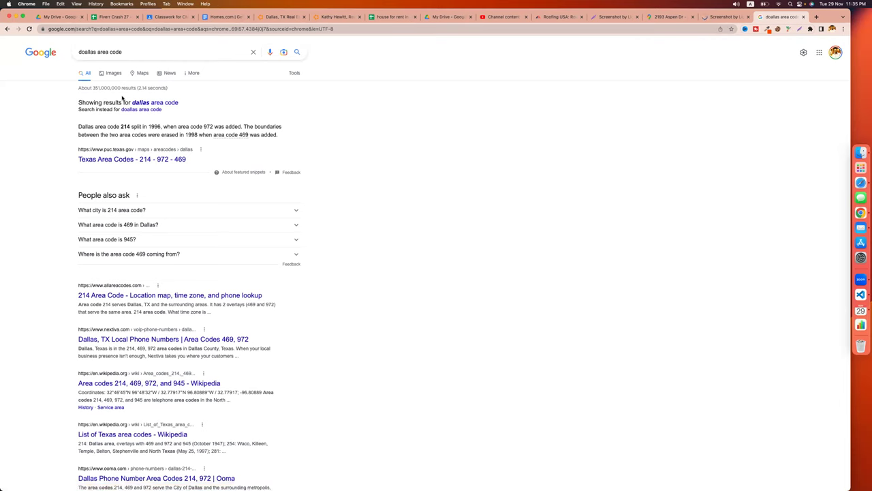
double_click(123, 126)
left_click(372, 17)
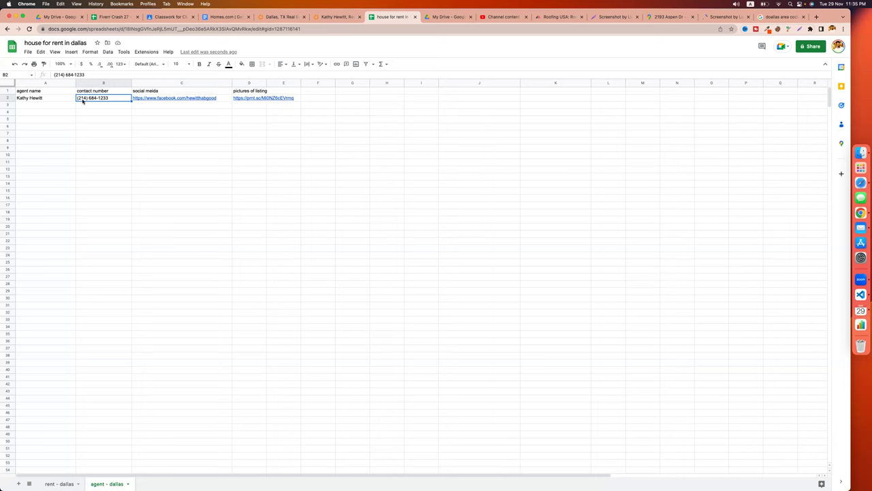
Select a few cells away from the contact number cell in the sheet.
left_click(126, 142)
left_click(106, 157)
left_click(250, 172)
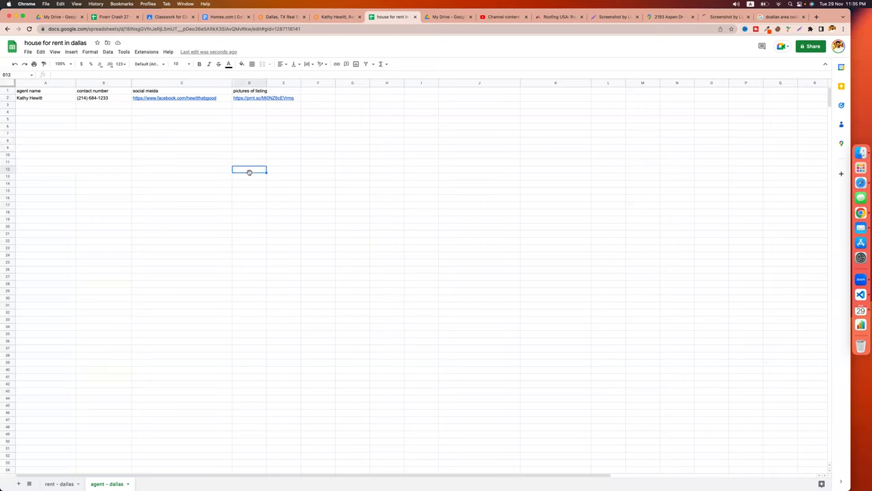
left_click(303, 178)
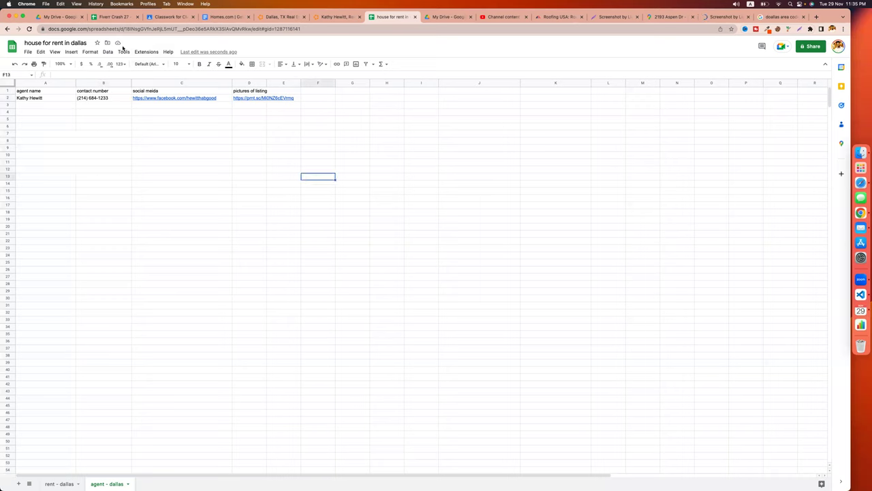
Set the 'house for rent in dallas' sheet to 'Anyone with the link' and copy the link.
left_click(809, 47)
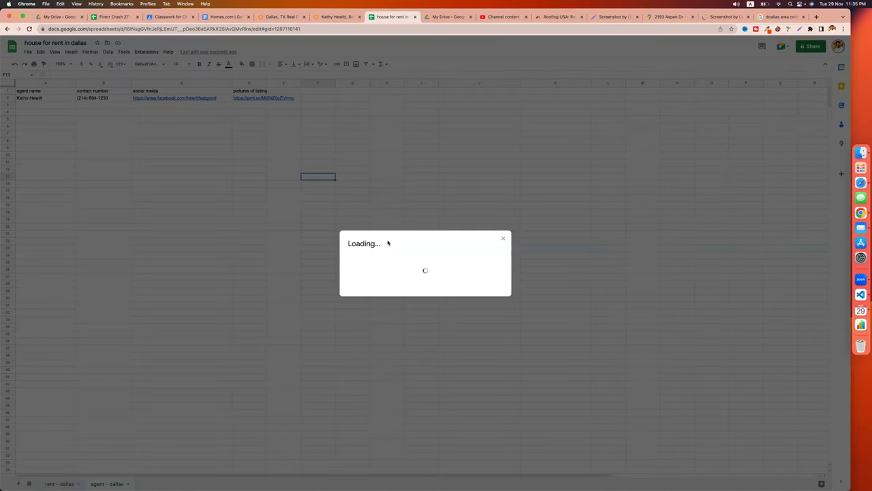
left_click(374, 293)
left_click(410, 320)
left_click(373, 320)
left_click(481, 321)
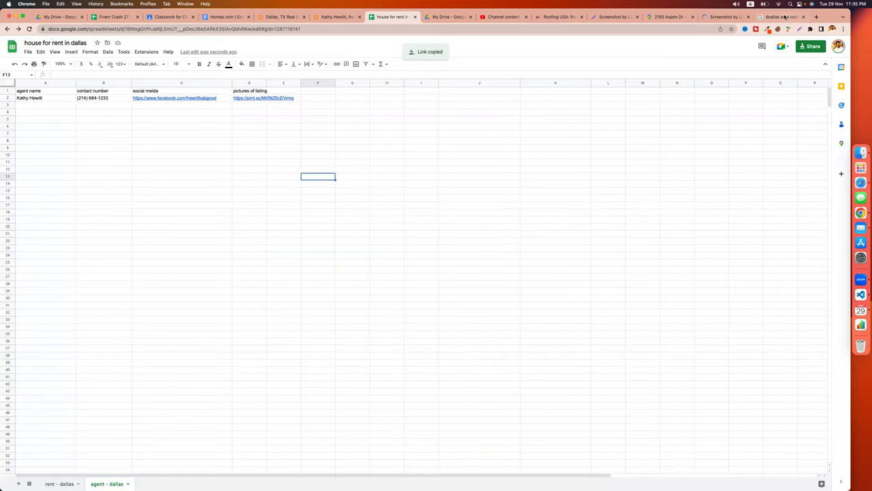
left_click(784, 17)
left_click(325, 28)
Go to Fiverr and search for 'listing leads'.
type("fiverr")
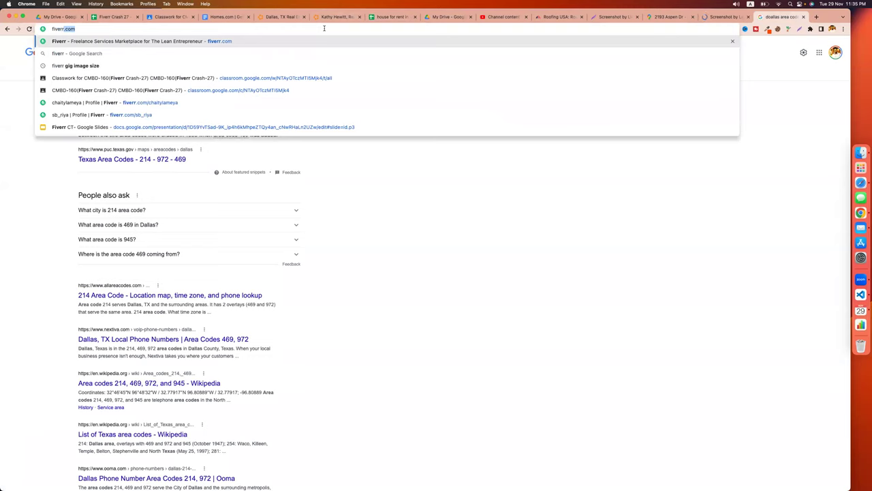
key("Return")
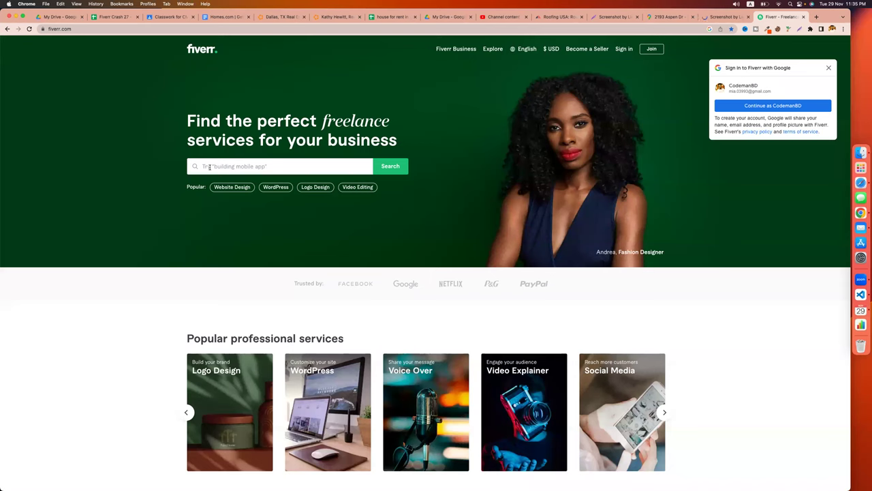
left_click(209, 167)
type("listing leads")
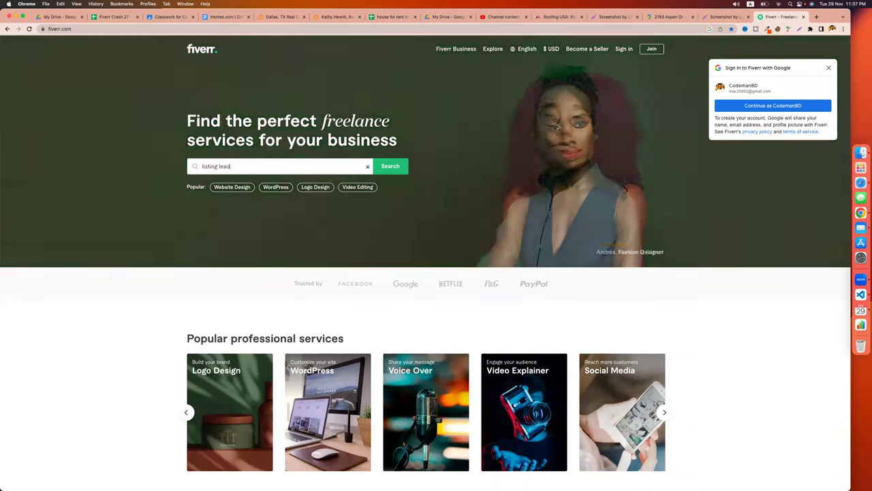
key("Return")
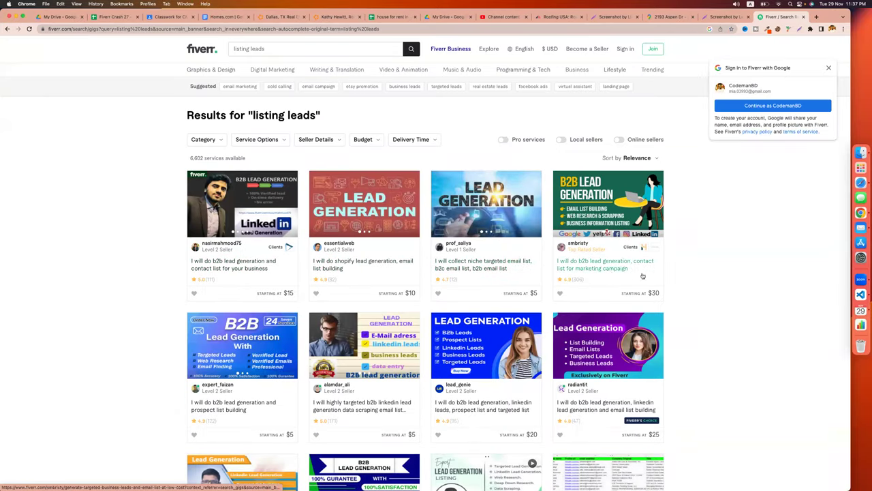
Scroll through the 'listing leads' gig results.
scroll(685, 334, "down", 2)
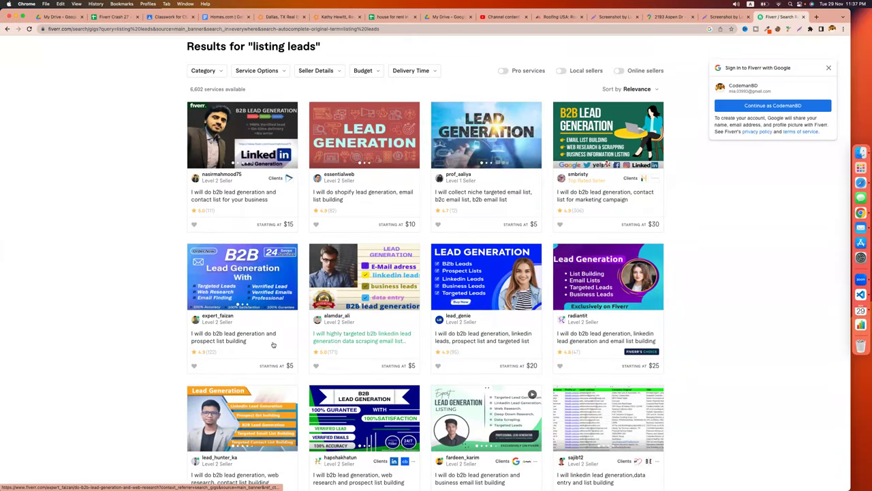
scroll(204, 342, "down", 4)
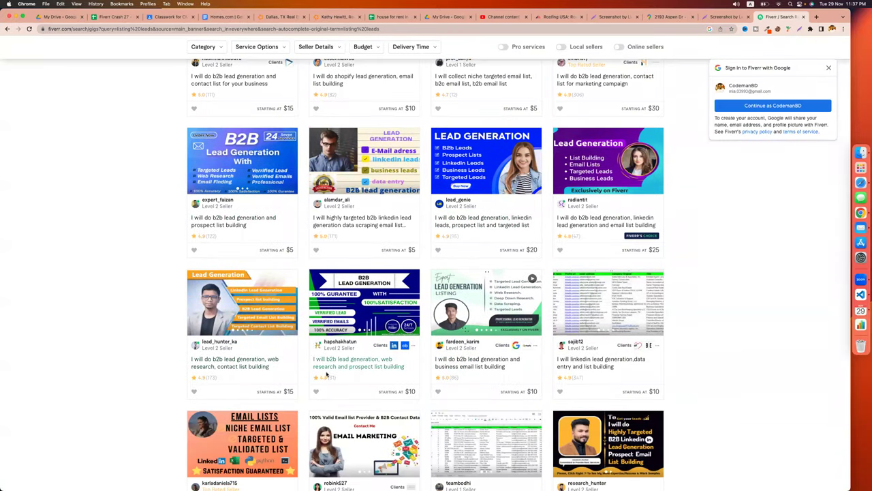
scroll(190, 339, "up", 5)
scroll(190, 339, "up", 3)
key("ctrl+Left")
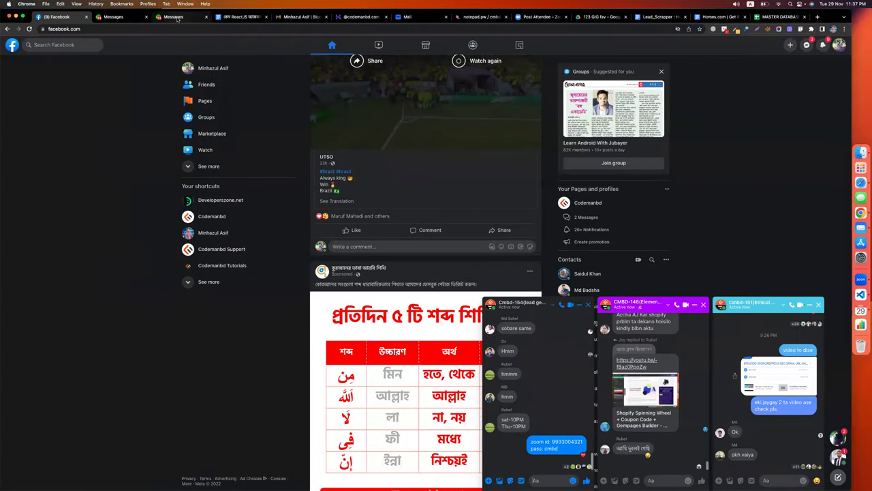
Open Upwork's Find Work feed and its job search box, then switch to the MASTER DATABASE sheet.
left_click(173, 16)
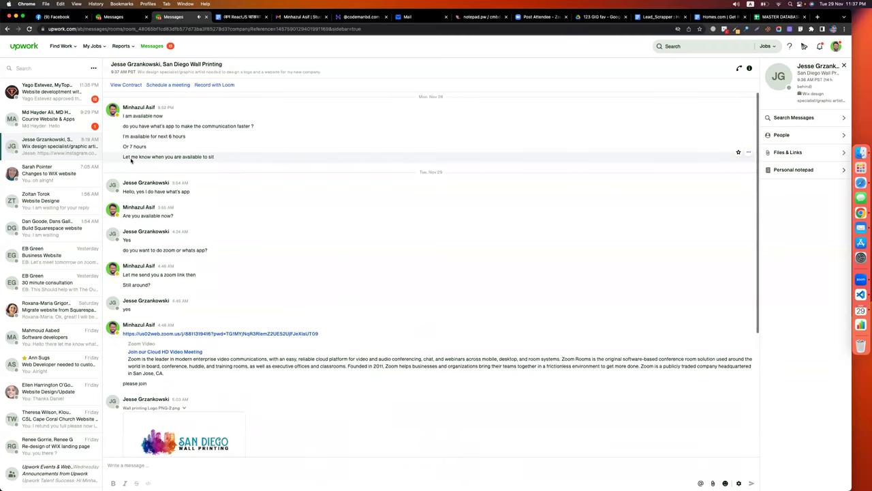
mouse_move(60, 48)
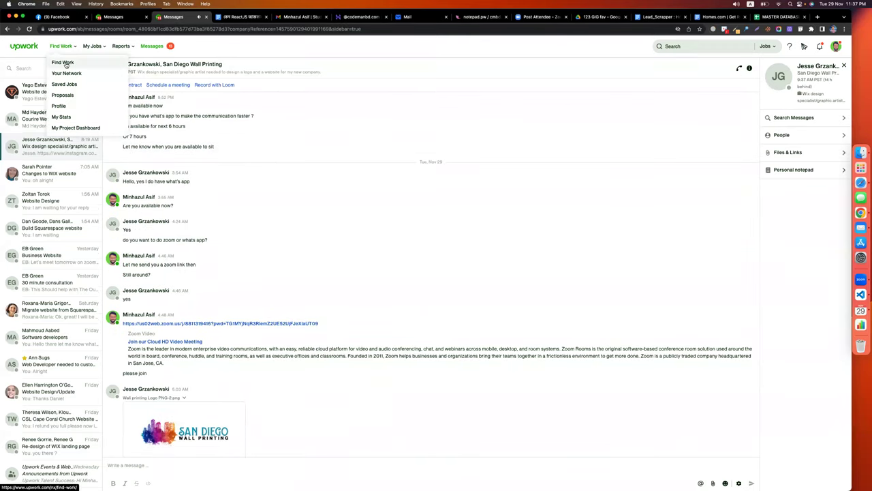
left_click(63, 63)
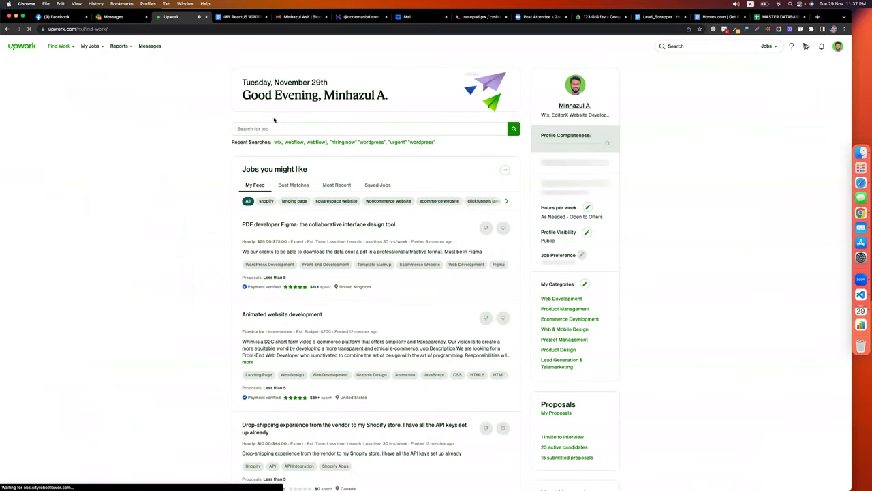
left_click(273, 128)
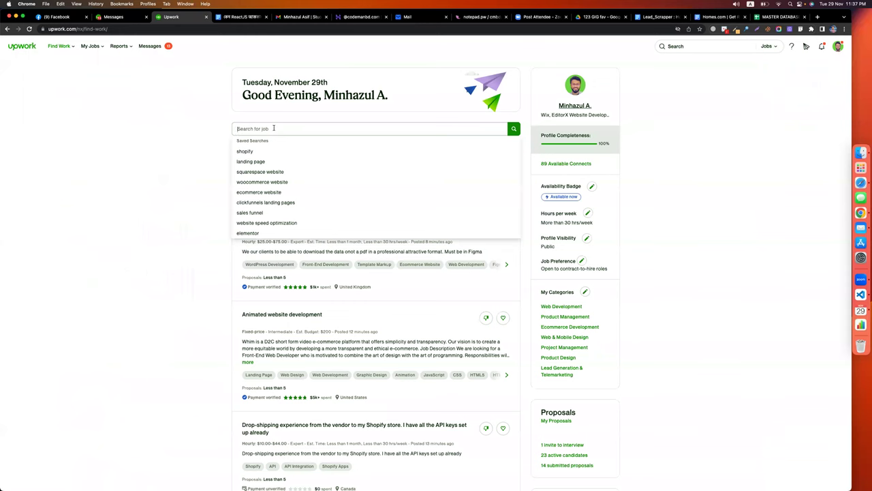
left_click(781, 17)
scroll(499, 484, "right", 4)
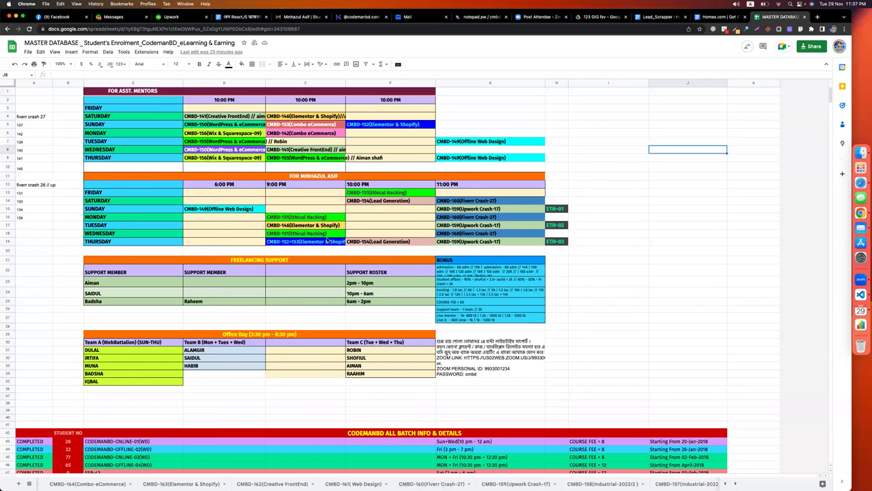
View the CMBD-137 and CMBD-138(Wix & Squarespace-07) sheets, then go to the Gmail tab.
scroll(513, 483, "right", 3)
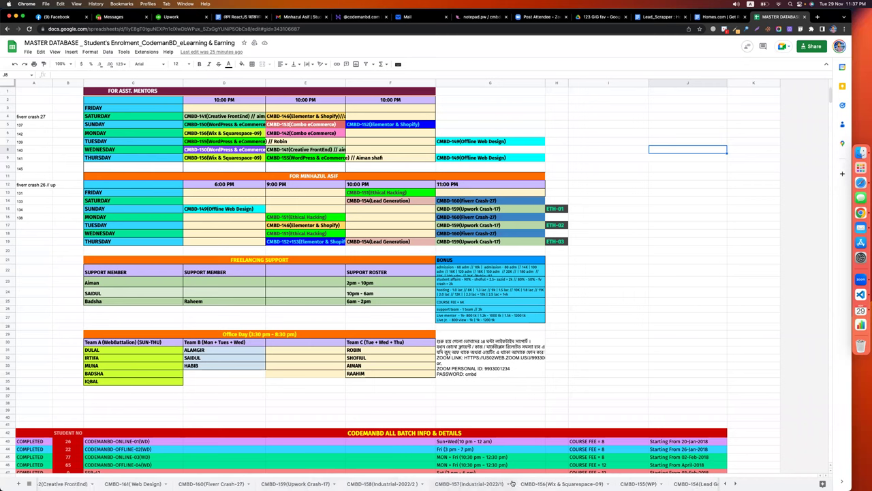
scroll(499, 484, "right", 3)
scroll(477, 483, "right", 5)
scroll(470, 483, "right", 5)
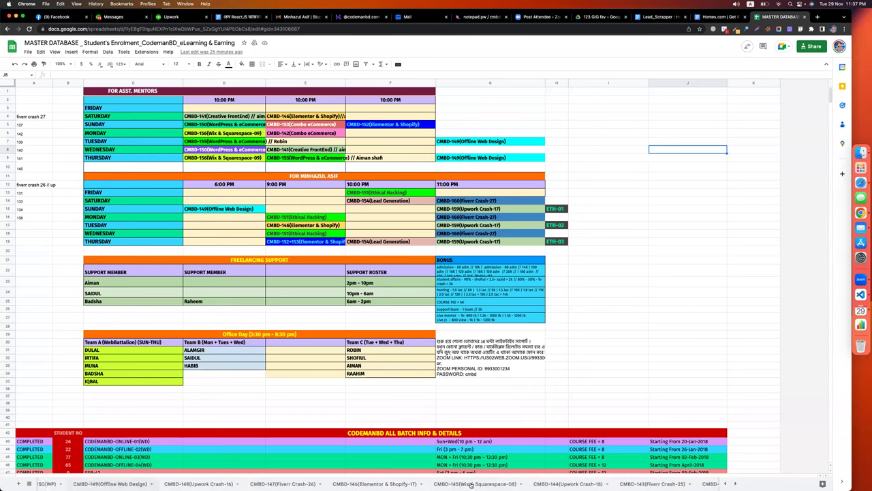
scroll(479, 484, "right", 8)
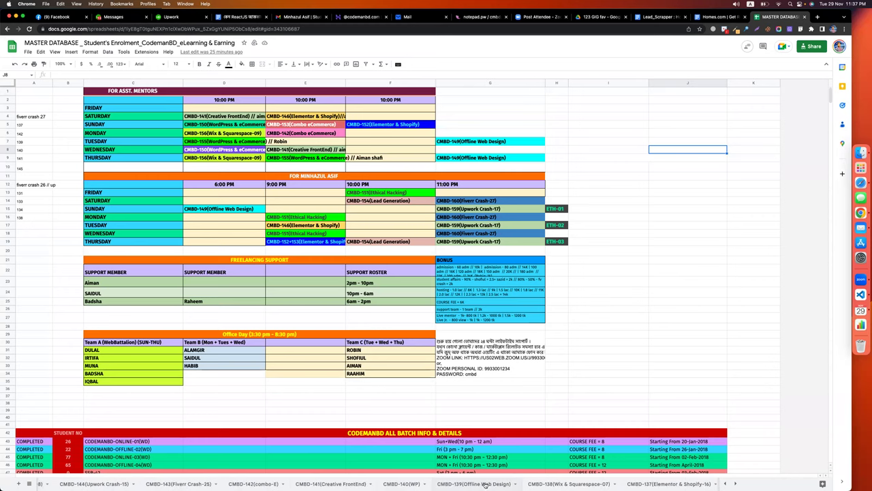
left_click(532, 484)
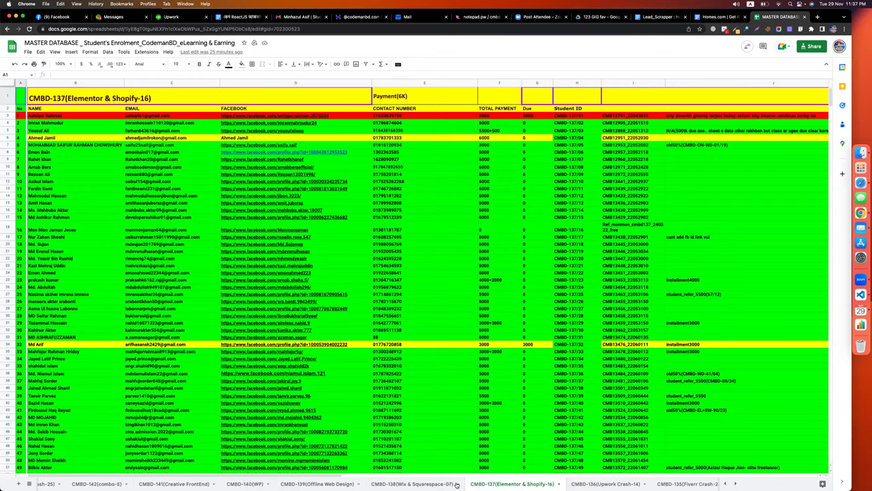
key("alt+Up")
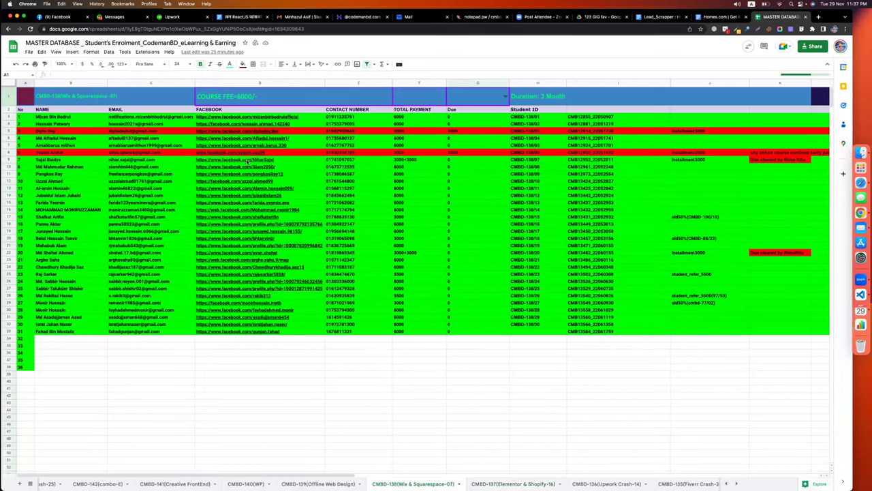
left_click(281, 17)
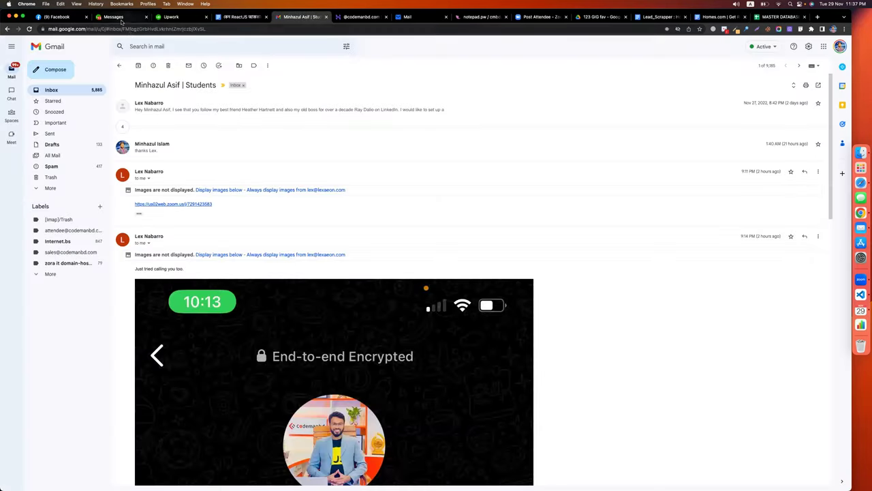
Search Upwork's Find Work for 'real estate leads' jobs.
left_click(115, 16)
left_click(179, 17)
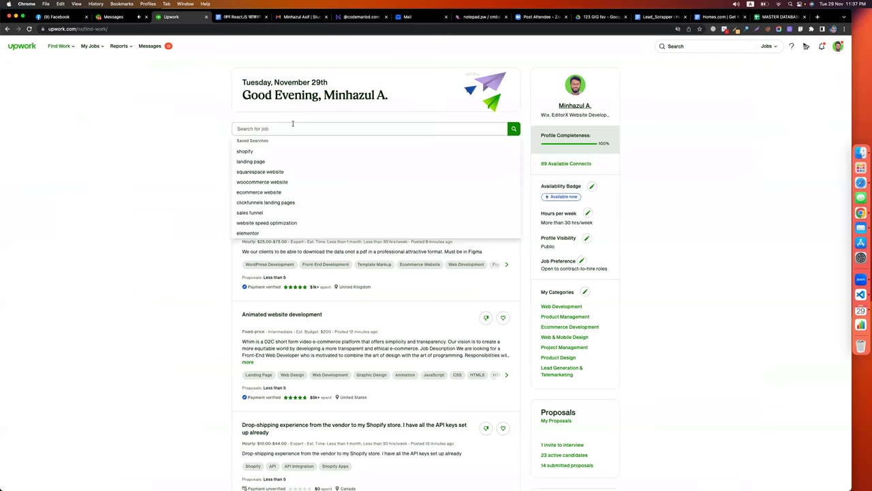
type("real e")
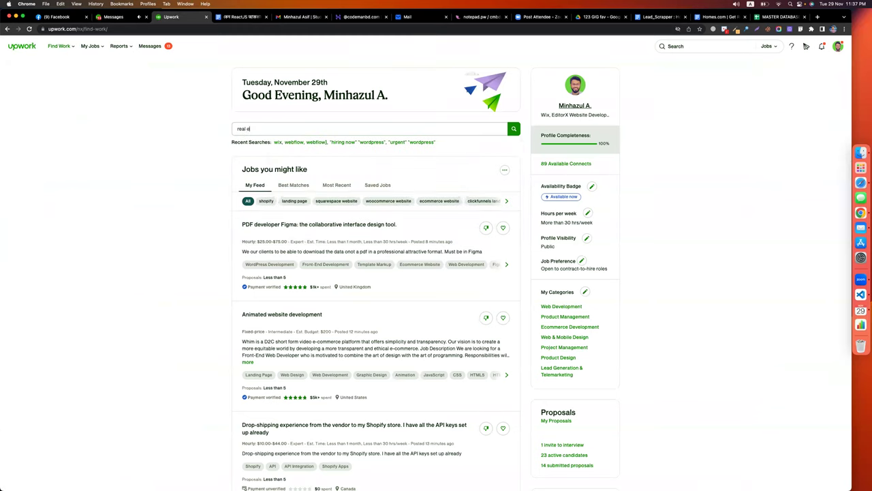
type("state leads")
key("Return")
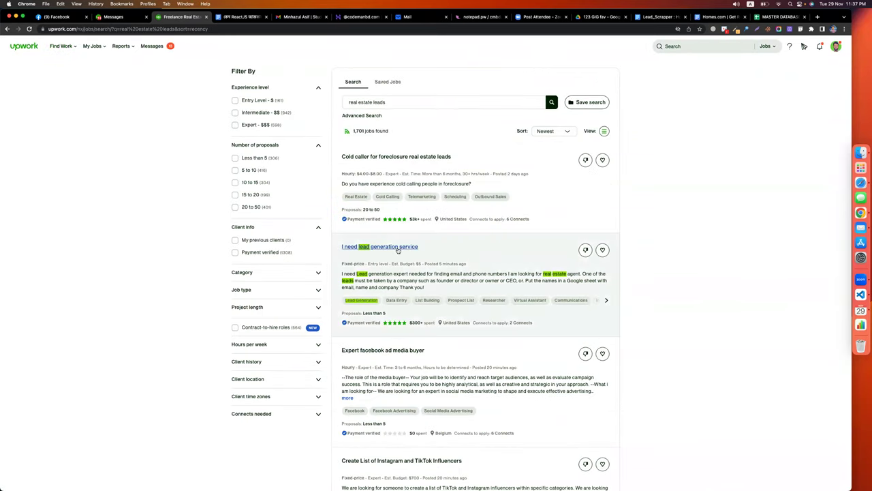
Scroll through the real estate leads job postings, then return to the Fiverr results.
scroll(398, 250, "down", 5)
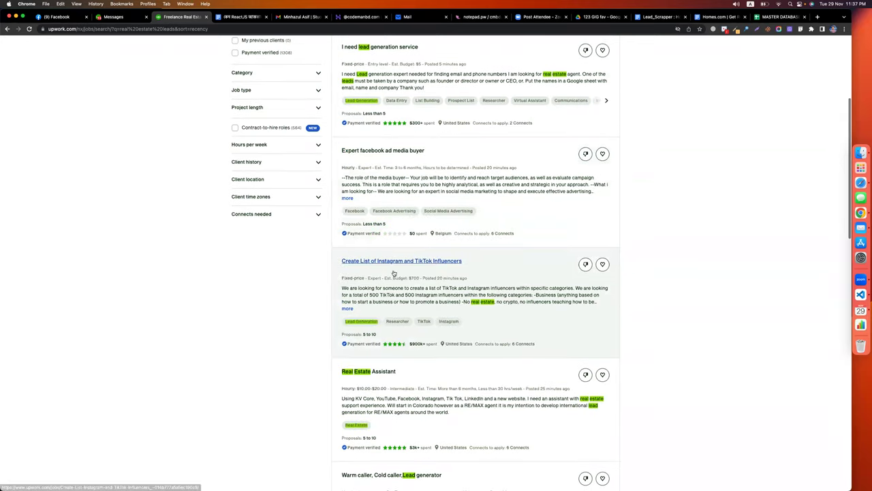
scroll(409, 335, "down", 1)
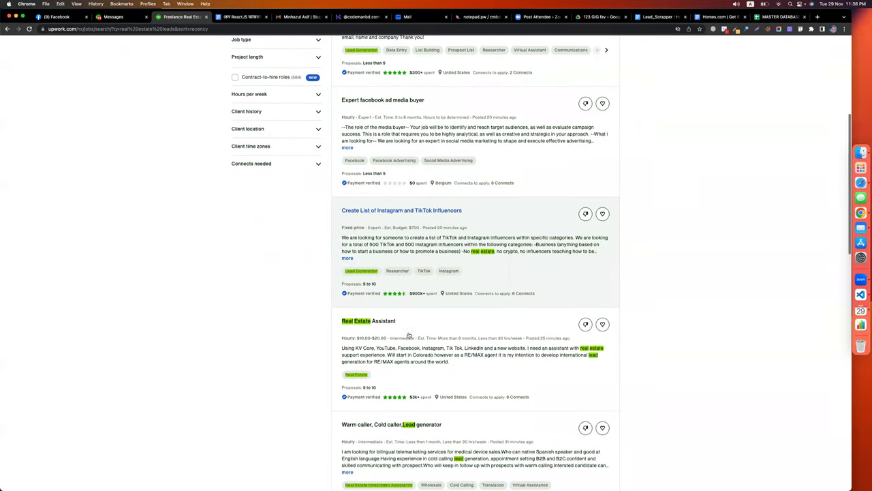
scroll(409, 335, "down", 1)
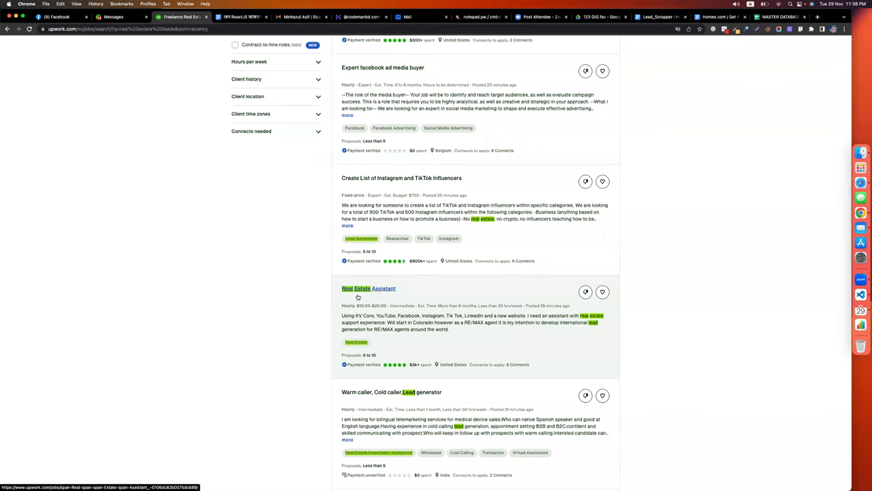
scroll(359, 296, "down", 2)
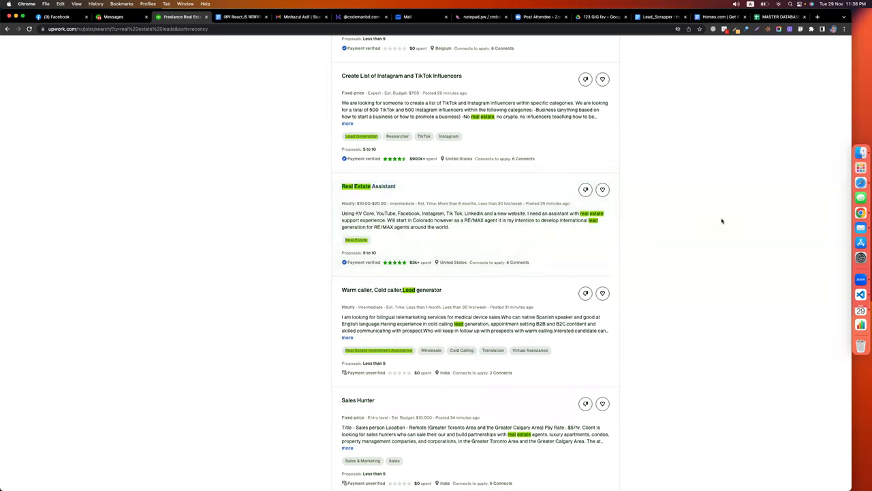
key("ctrl+Right")
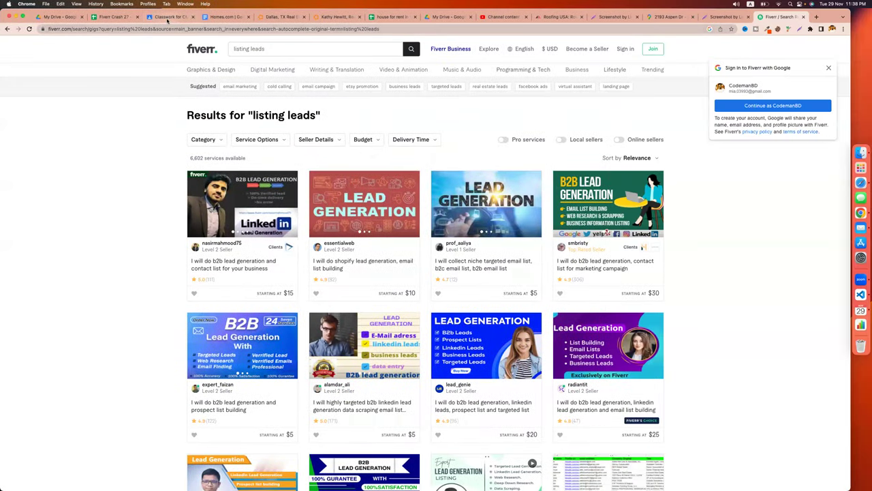
Create a new Classwork assignment titled 'assignment - real estate leads'.
left_click(169, 16)
left_click(315, 71)
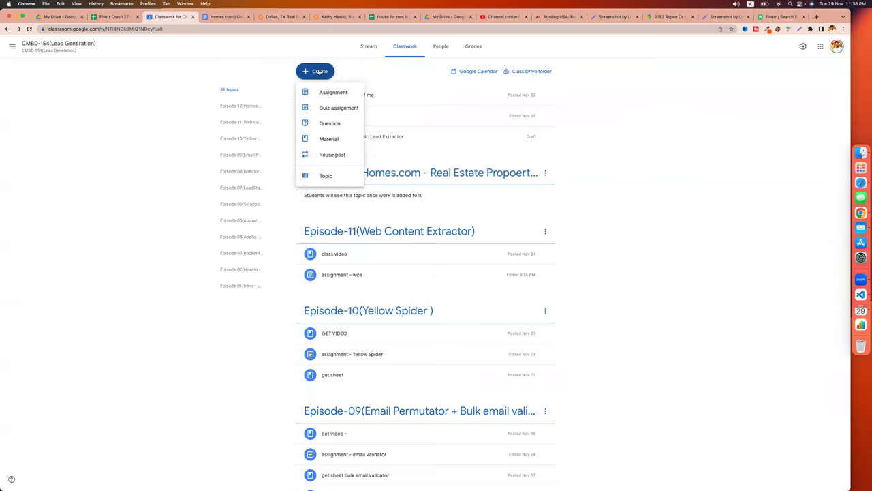
left_click(332, 95)
type("ass")
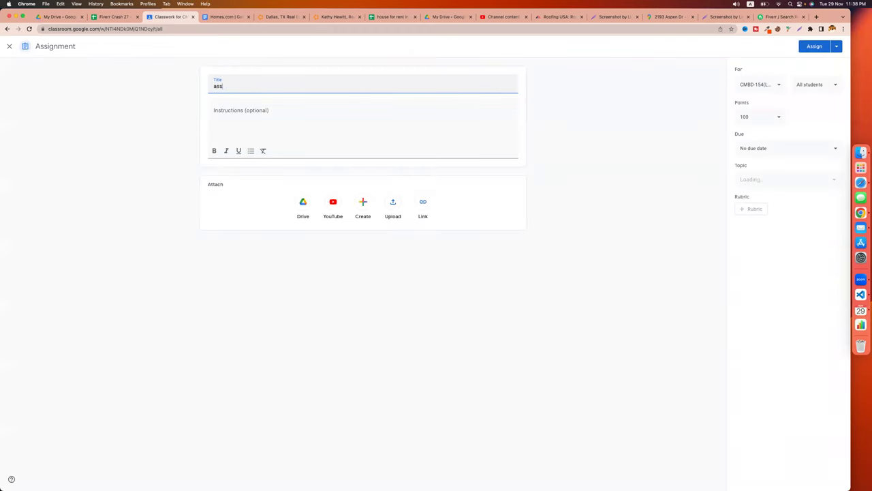
type("ignment - real estate leads")
Write the instructions starting '1. find 50 real estate agents (at calif'.
left_click(276, 119)
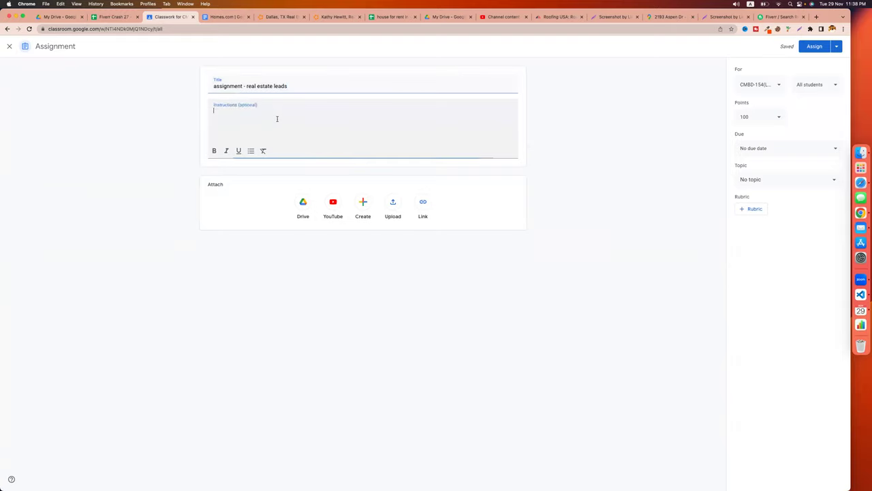
type("1. find 50 real estate agency")
key("BackSpace")
type("ts")
type("ts")
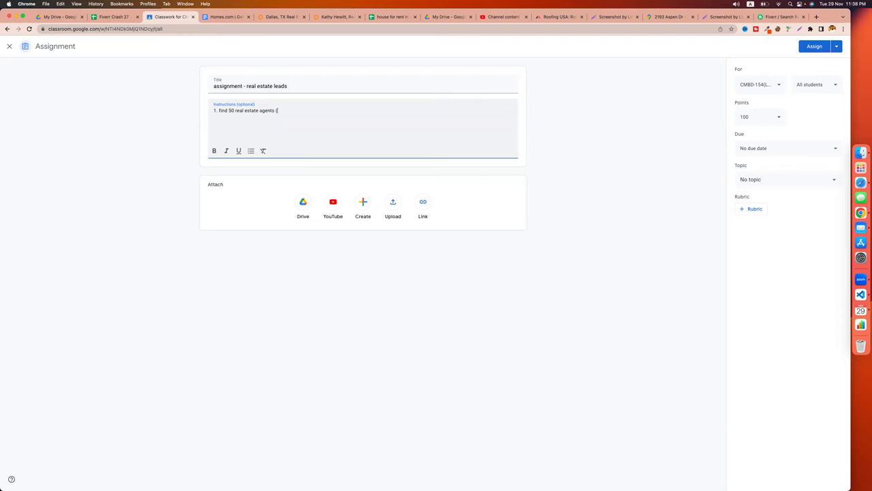
type(" (at calif")
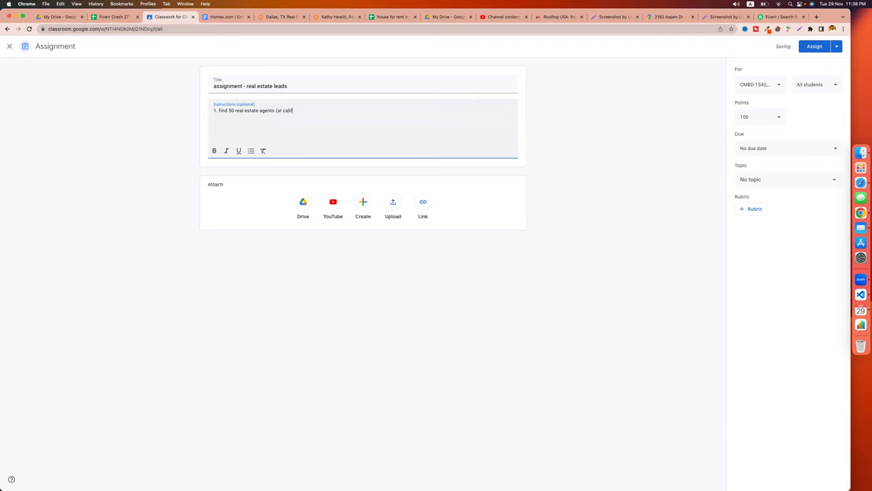